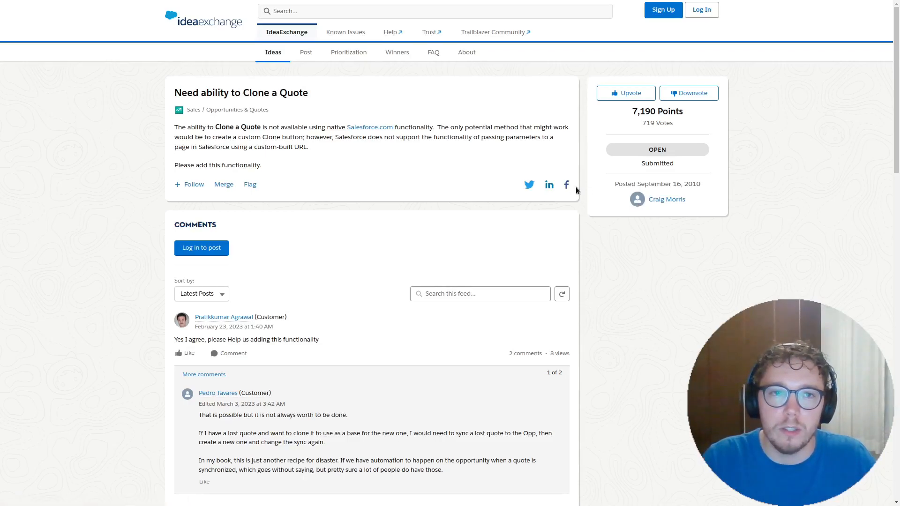
# - Switch to the Sample Quote record in Salesforce, view its details and clone the quote
pyautogui.hotkey('ctrl', 'Tab')
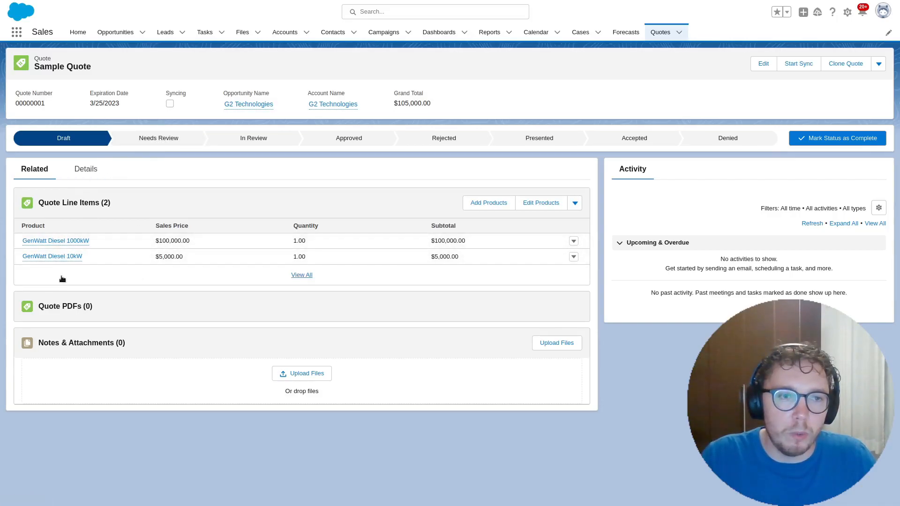
pyautogui.click(85, 169)
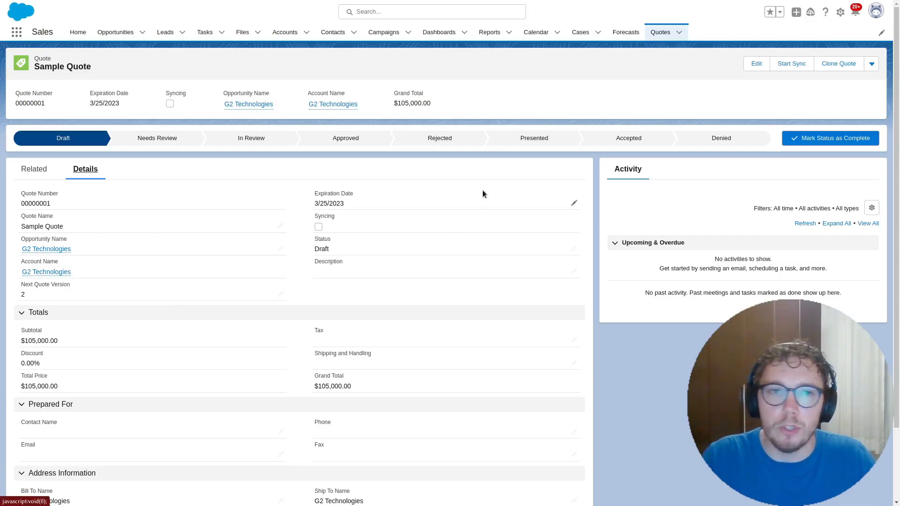
pyautogui.click(842, 68)
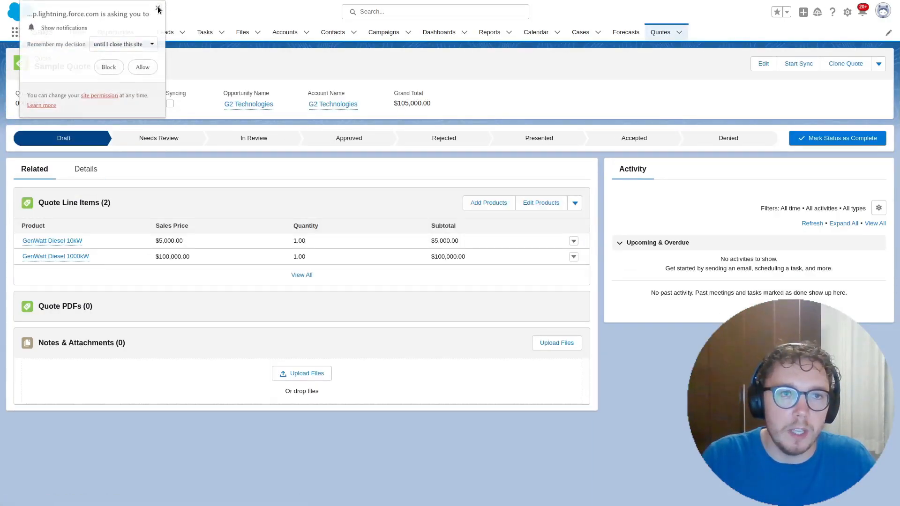
# - Dismiss the browser's notification request and examine the details of the cloned quote Sample Quote_v2
pyautogui.click(158, 7)
pyautogui.click(89, 170)
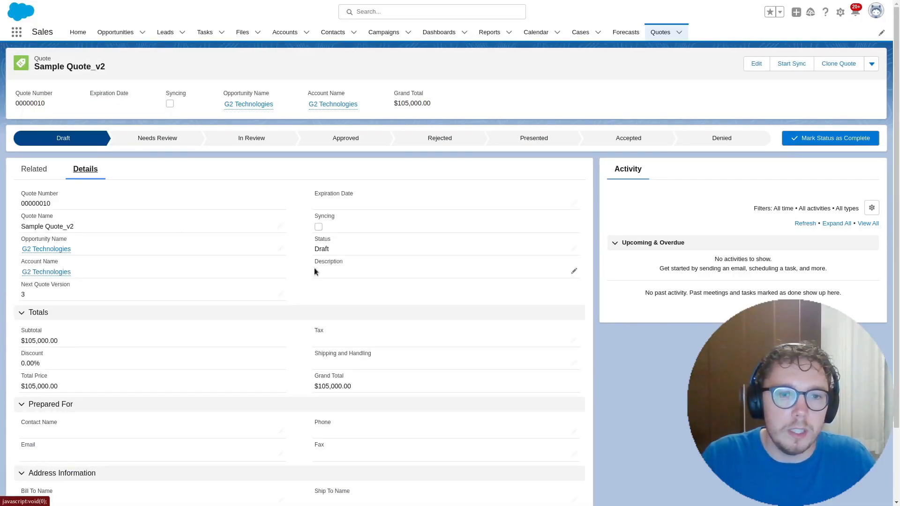
pyautogui.scroll(-3, 314, 268)
pyautogui.scroll(3, 314, 268)
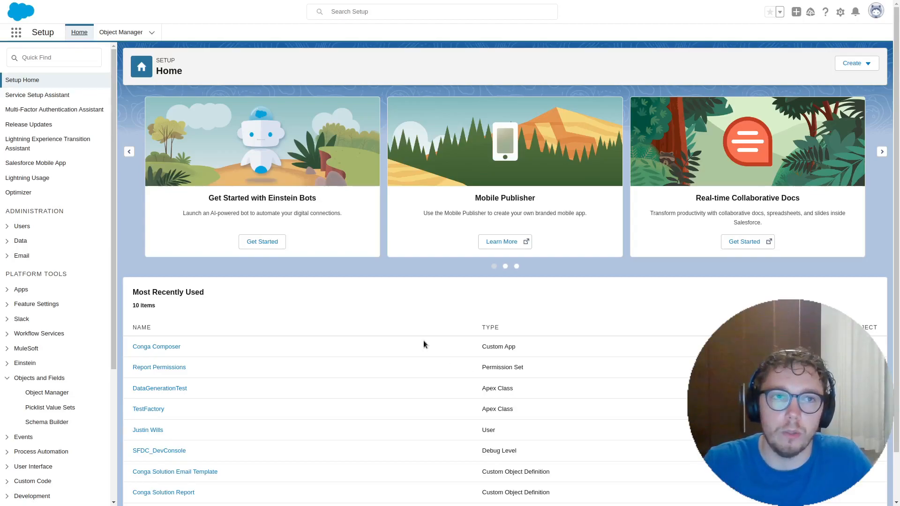
# - Search Setup for "quote" and open the Quote Settings page
pyautogui.click(86, 52)
pyautogui.write('quote')
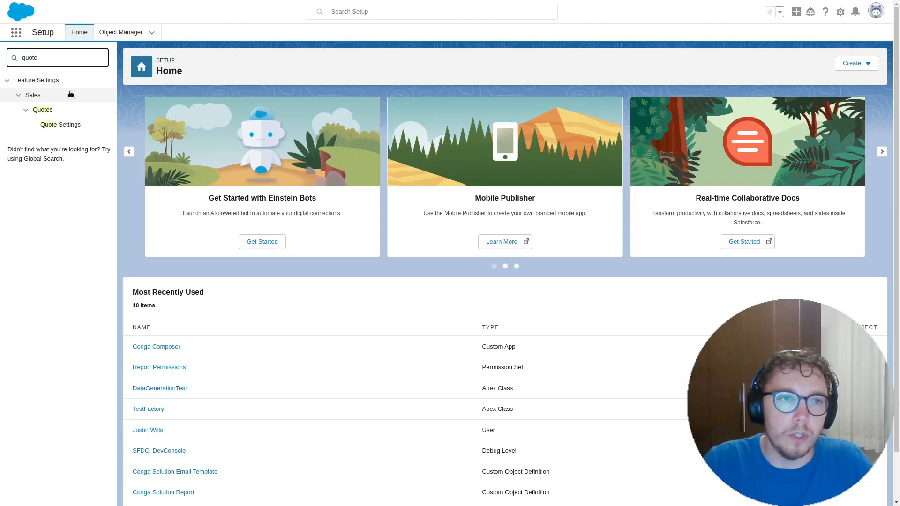
pyautogui.click(76, 124)
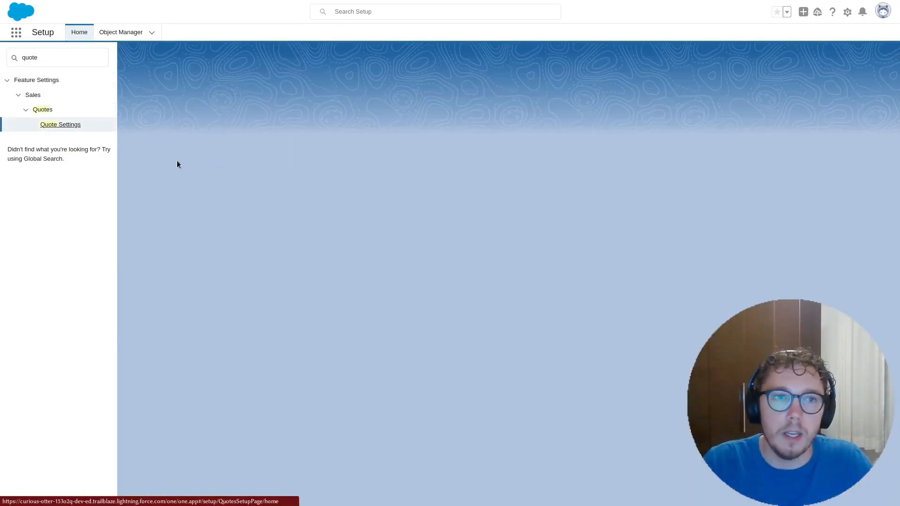
pyautogui.click(155, 134)
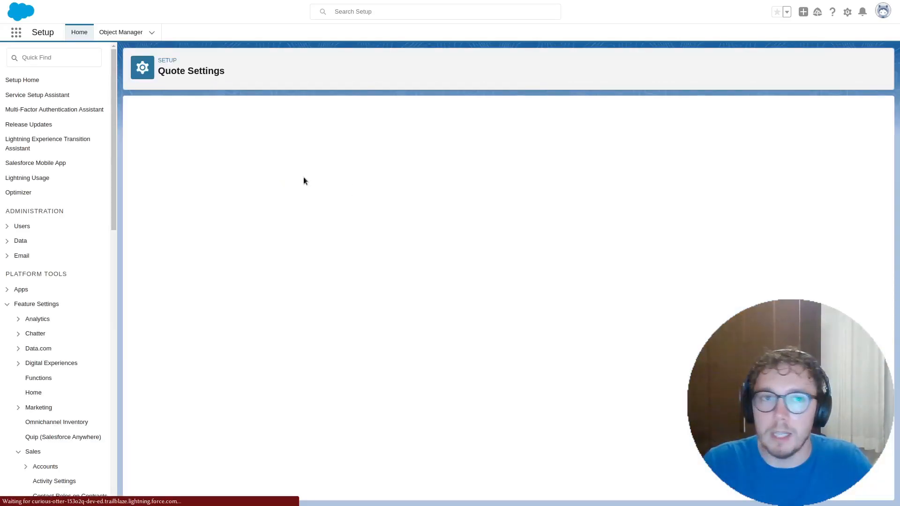
# - Find the Quote object in Object Manager and open its list of fields and relationships
pyautogui.click(134, 32)
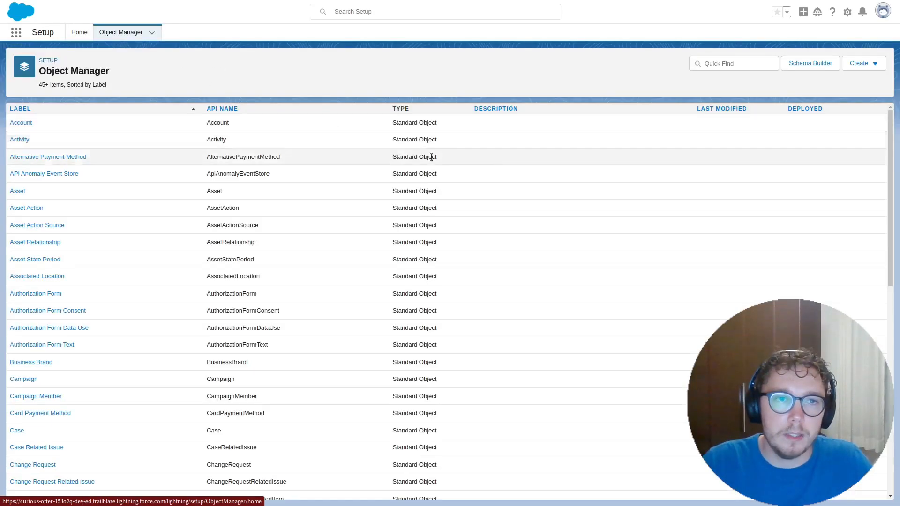
pyautogui.click(753, 58)
pyautogui.write('quote')
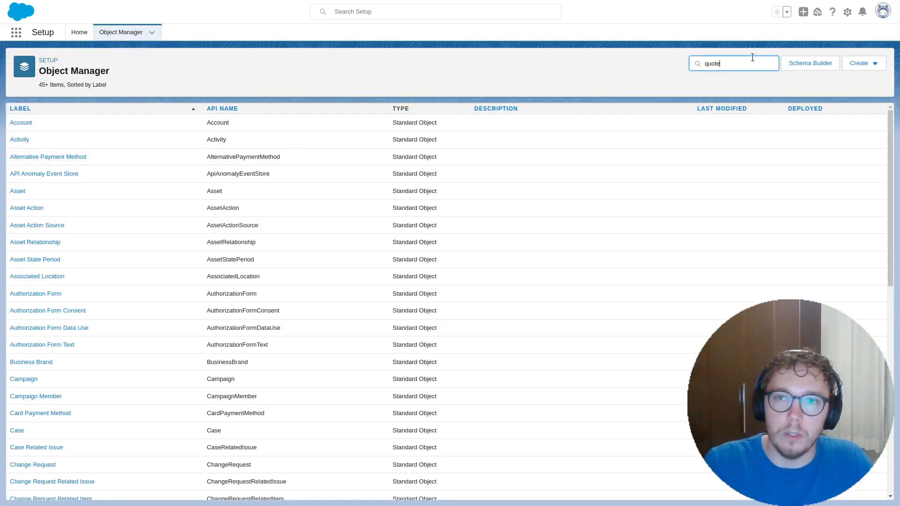
pyautogui.click(19, 123)
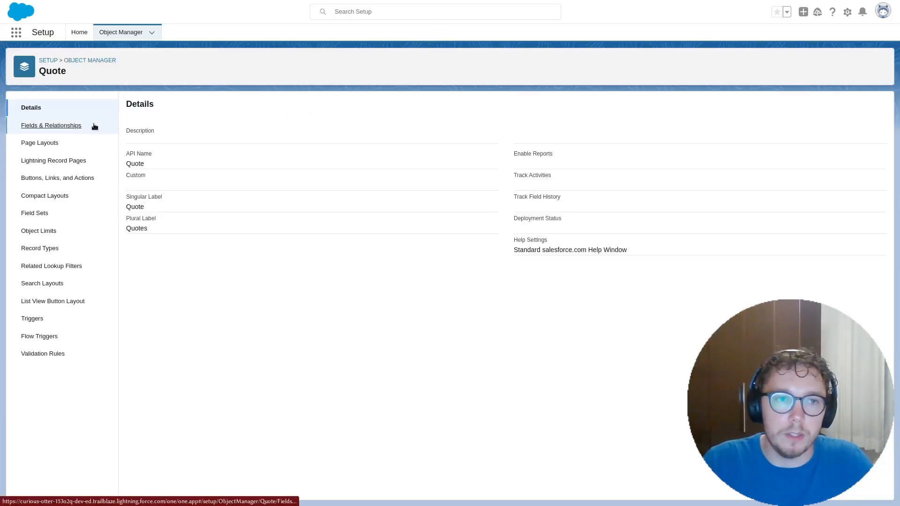
pyautogui.click(94, 123)
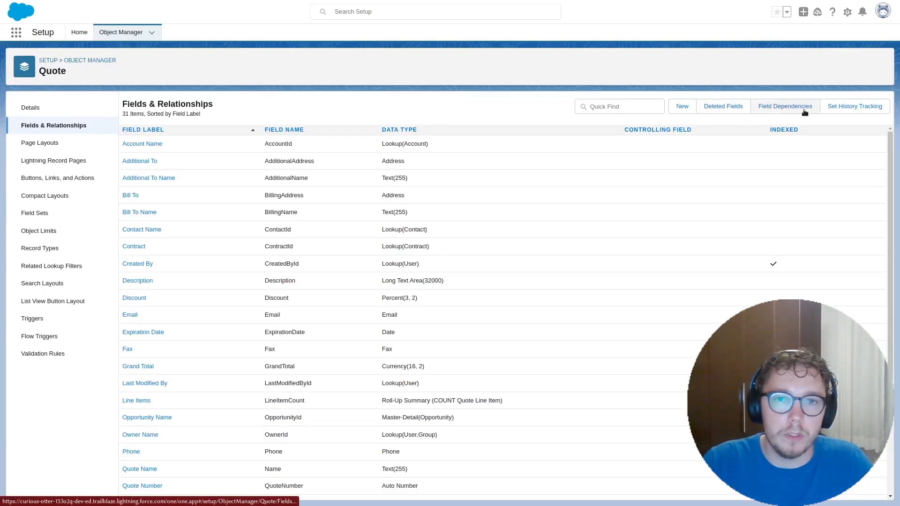
# - Start a new custom Number field on Quote labeled "Next Quote Version", named Next_Quote_Version, with a length of 3
pyautogui.click(671, 109)
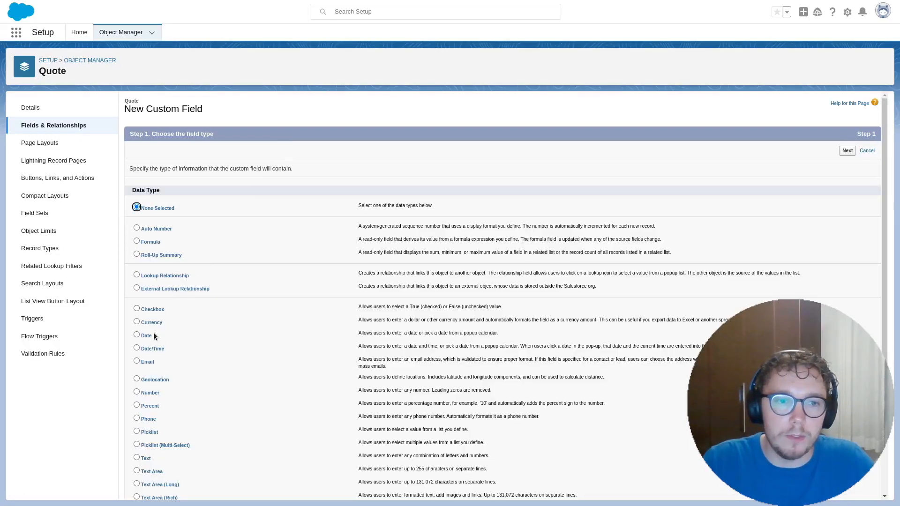
pyautogui.click(849, 152)
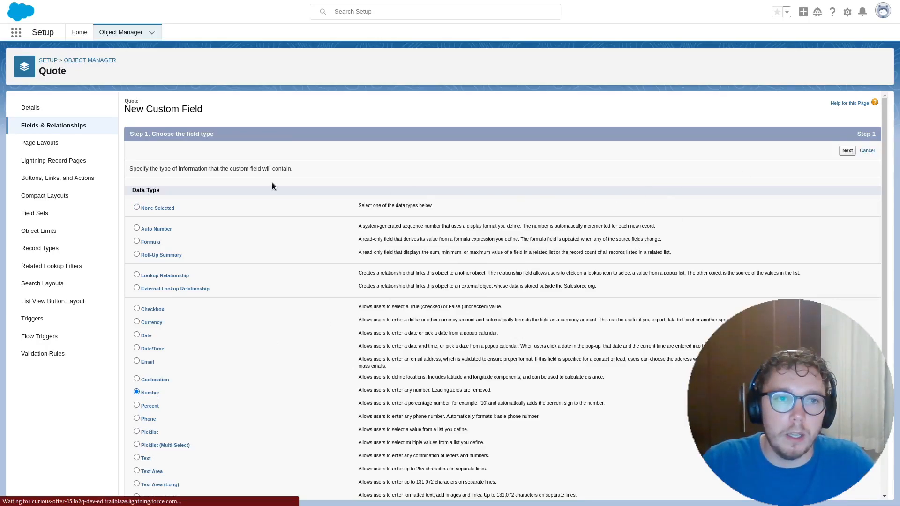
pyautogui.click(330, 169)
pyautogui.write('Next Quote Version')
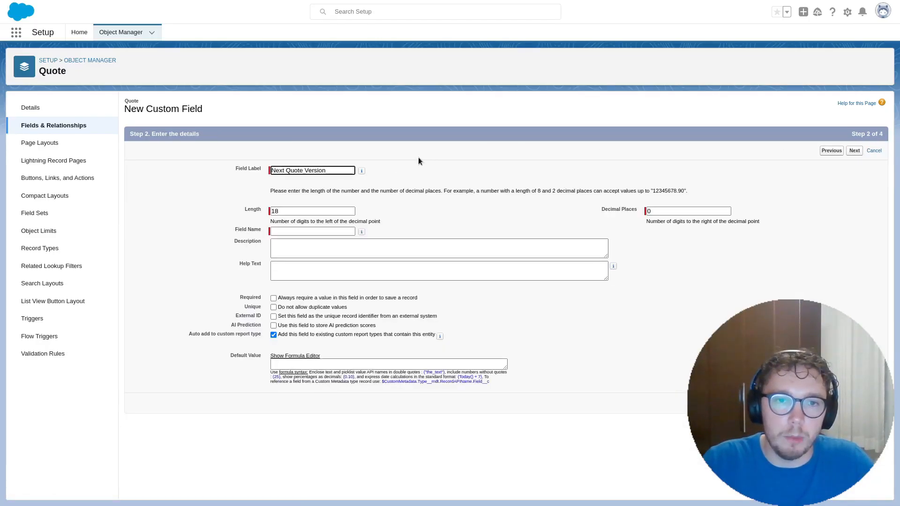
pyautogui.press('Tab')
pyautogui.press('Tab')
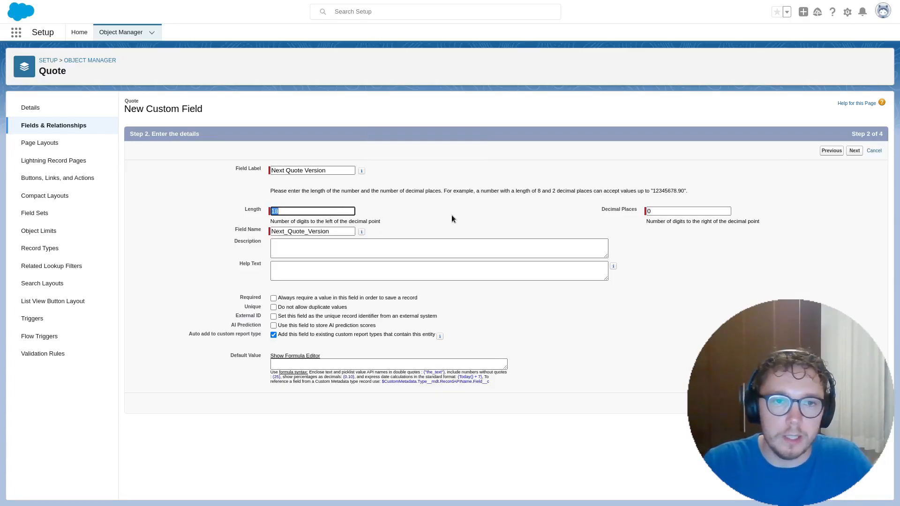
pyautogui.write('3')
pyautogui.press('Tab')
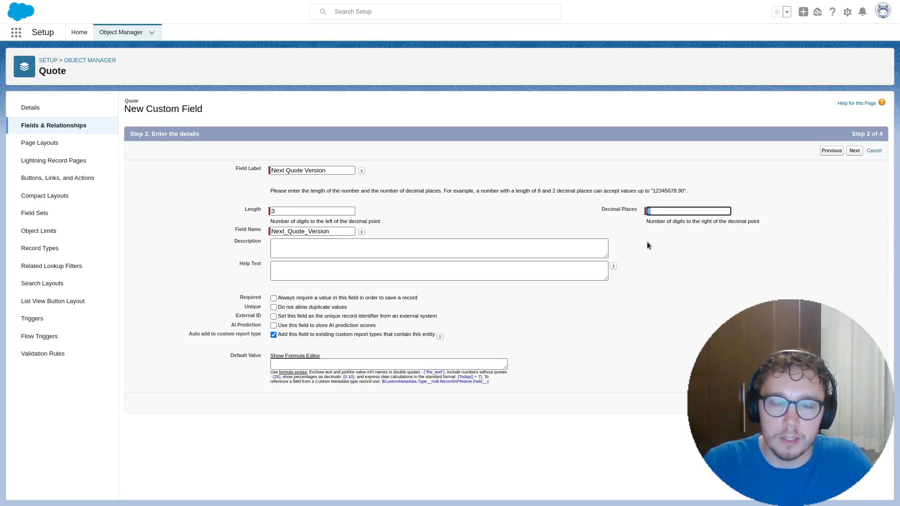
# - Set the new field's default value to 2 and save it with the default field security and the Quote Layout included
pyautogui.click(305, 364)
pyautogui.write('2')
pyautogui.press('Tab')
pyautogui.click(558, 351)
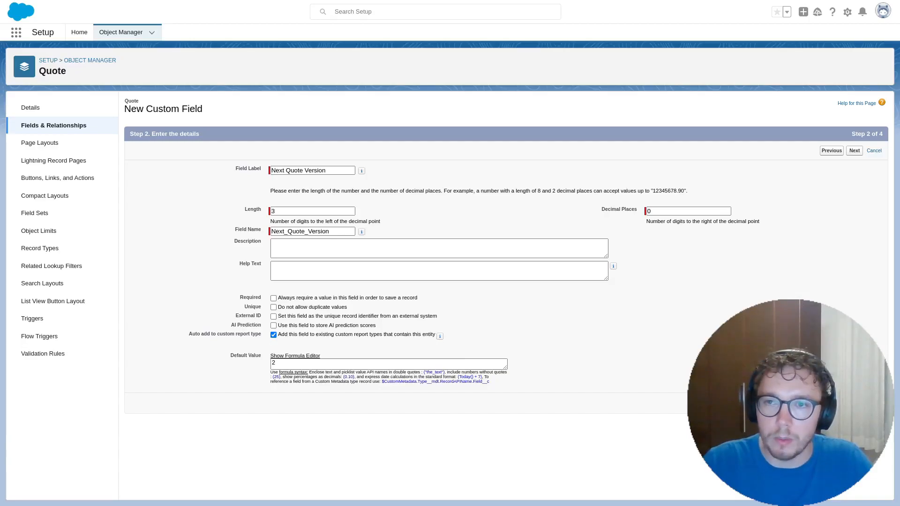
pyautogui.click(855, 403)
pyautogui.click(853, 154)
pyautogui.click(854, 151)
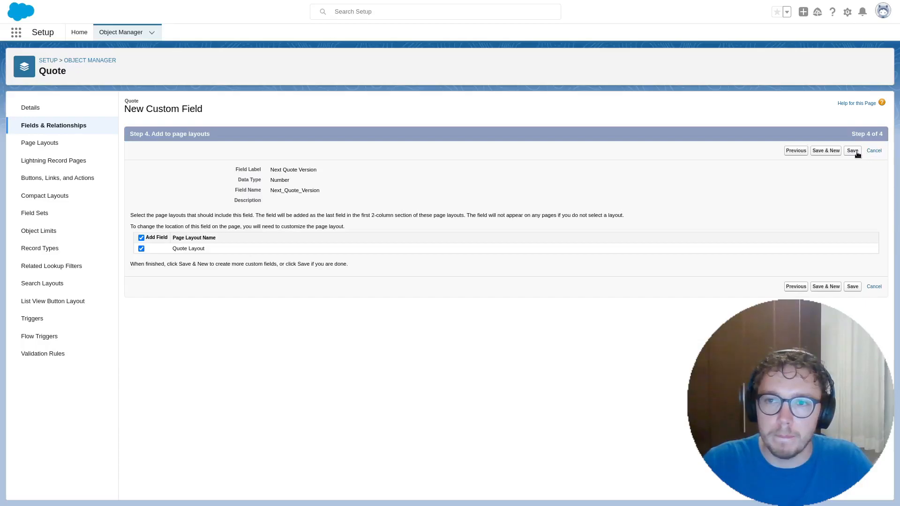
pyautogui.click(856, 151)
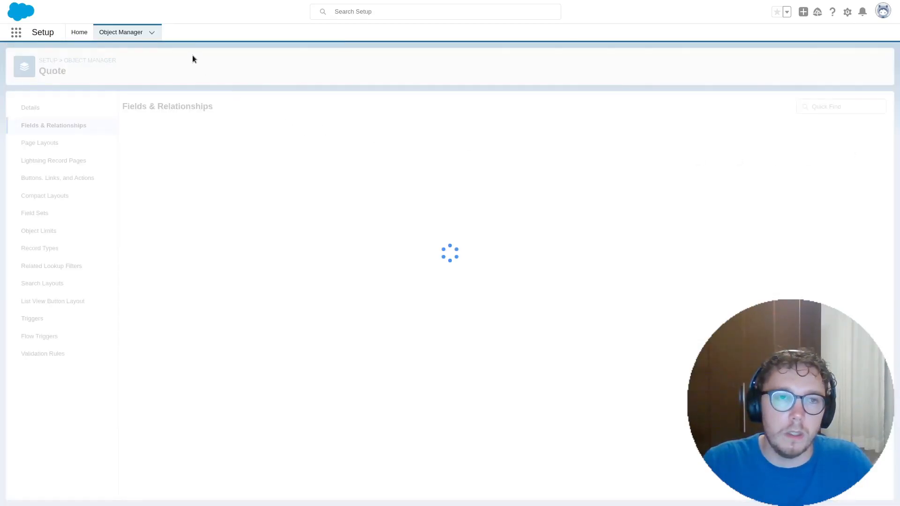
# - Find Flows in Setup and create a new Screen Flow
pyautogui.click(79, 32)
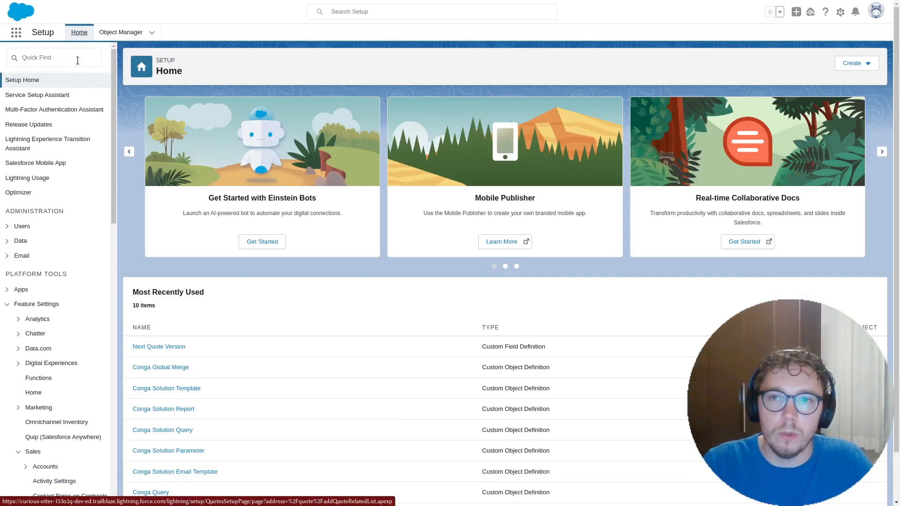
pyautogui.click(78, 60)
pyautogui.write('flow')
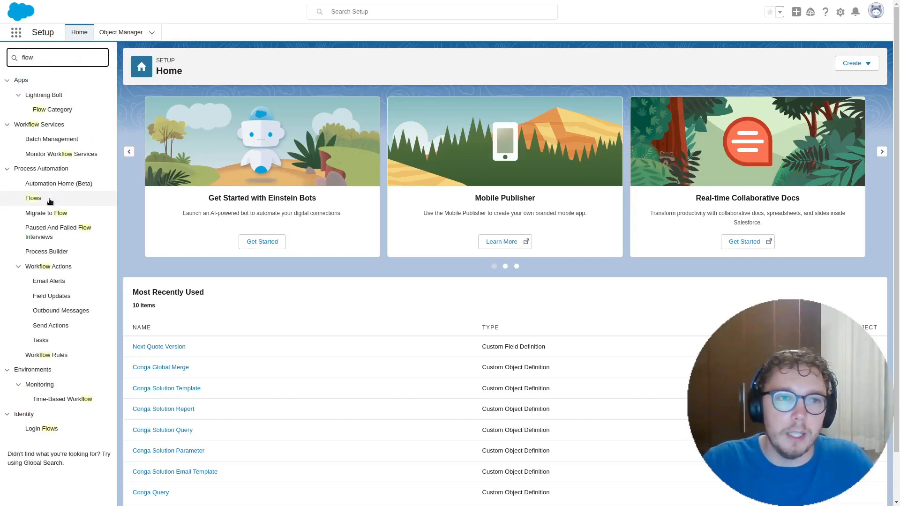
pyautogui.click(50, 201)
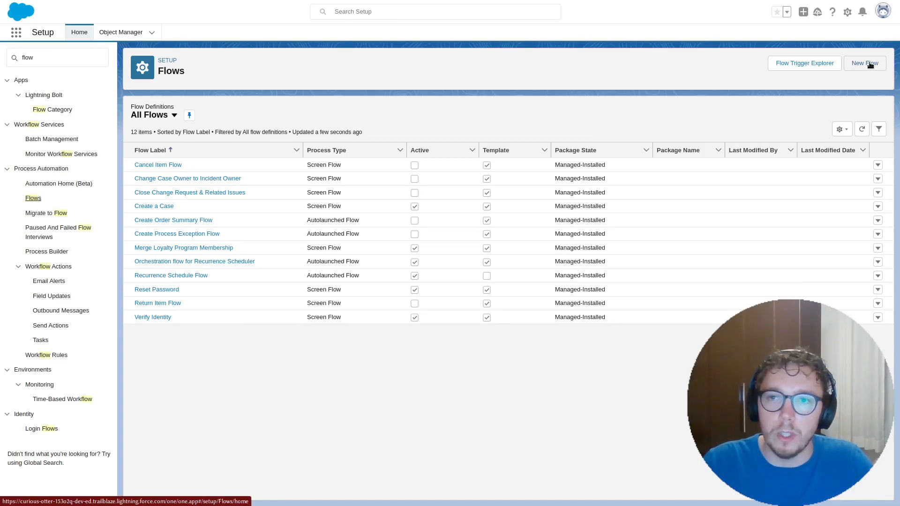
pyautogui.click(870, 64)
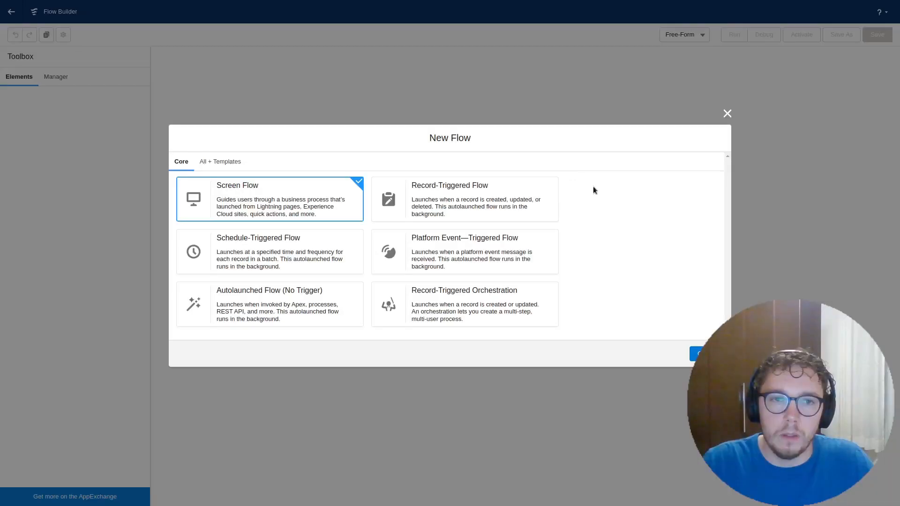
pyautogui.click(692, 355)
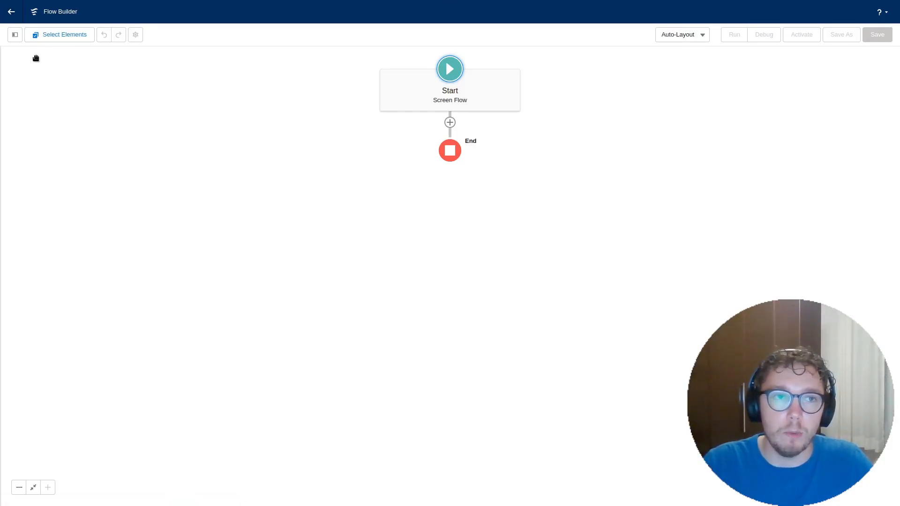
# - Create a Text variable resource named recordId in the flow and make it available for input
pyautogui.click(15, 36)
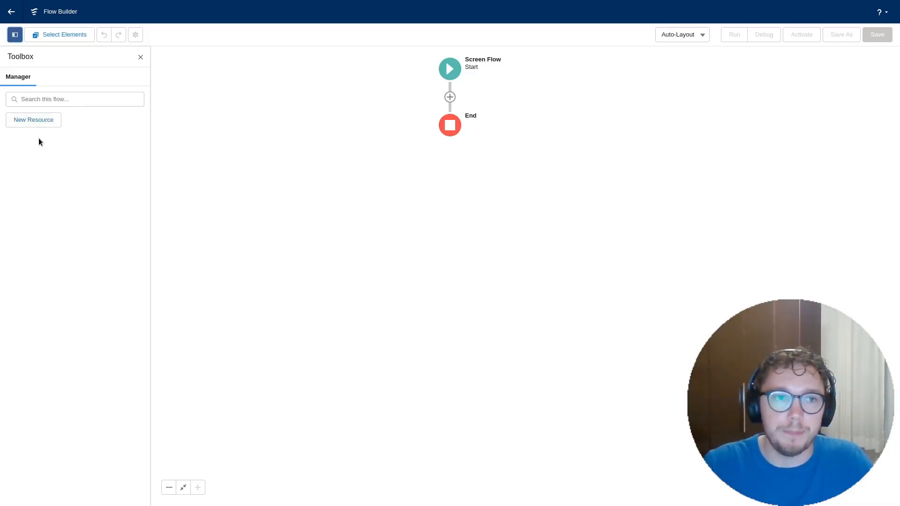
pyautogui.click(36, 124)
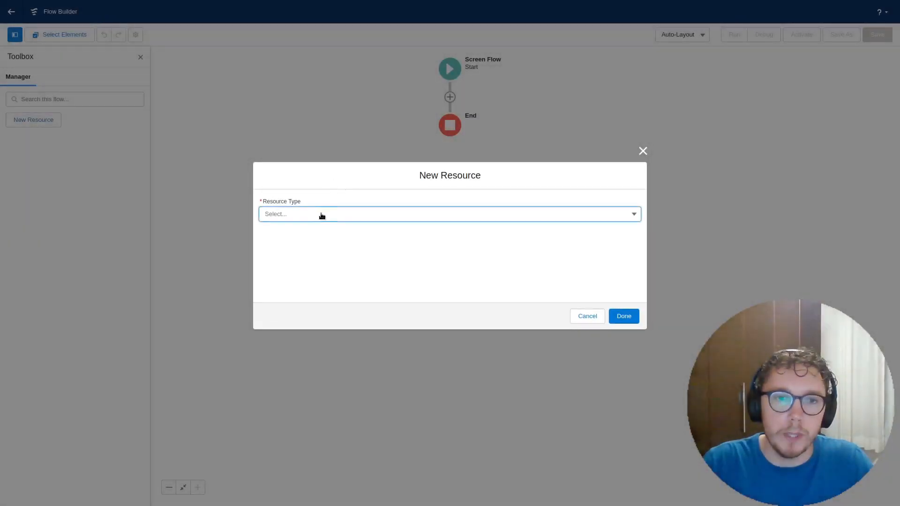
pyautogui.click(322, 216)
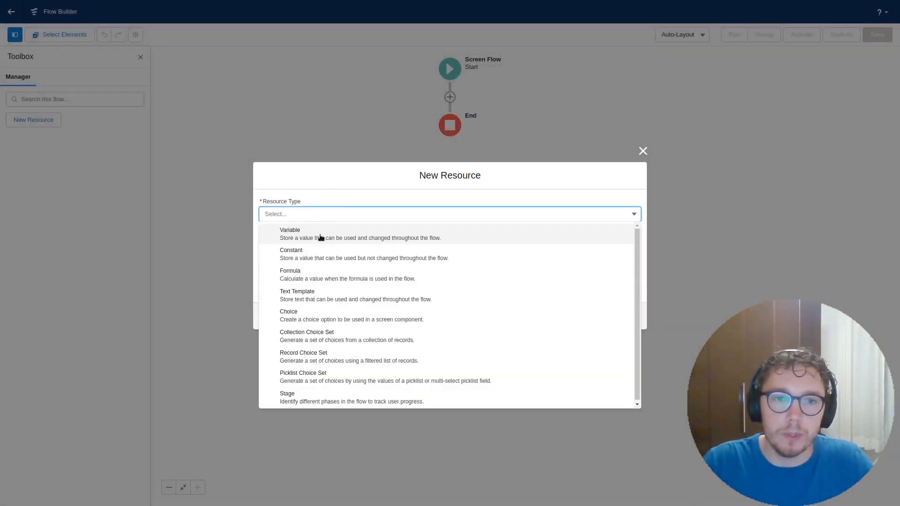
pyautogui.click(321, 235)
pyautogui.click(373, 232)
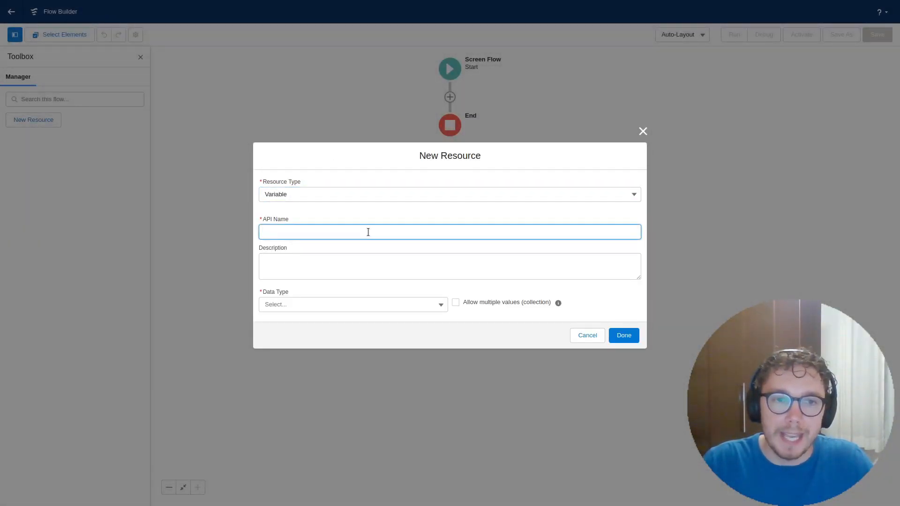
pyautogui.write('recordId')
pyautogui.press('Tab')
pyautogui.press('Tab')
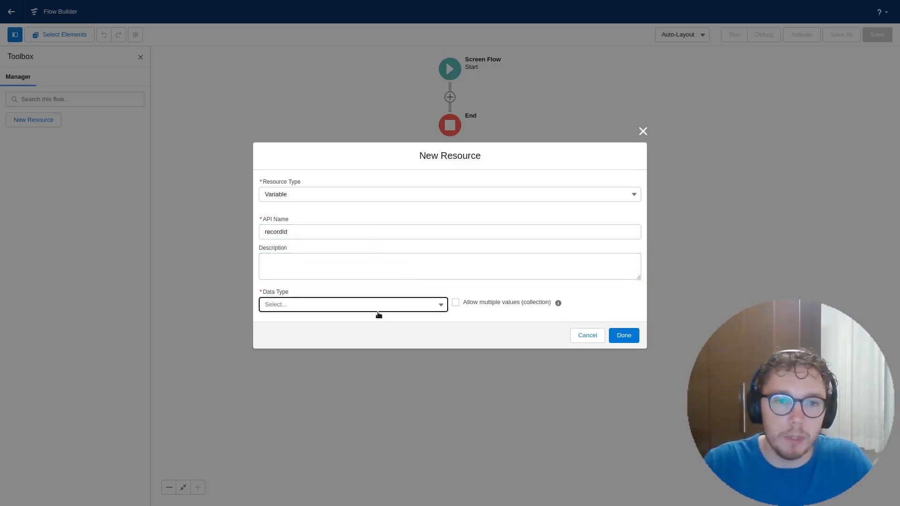
pyautogui.click(379, 308)
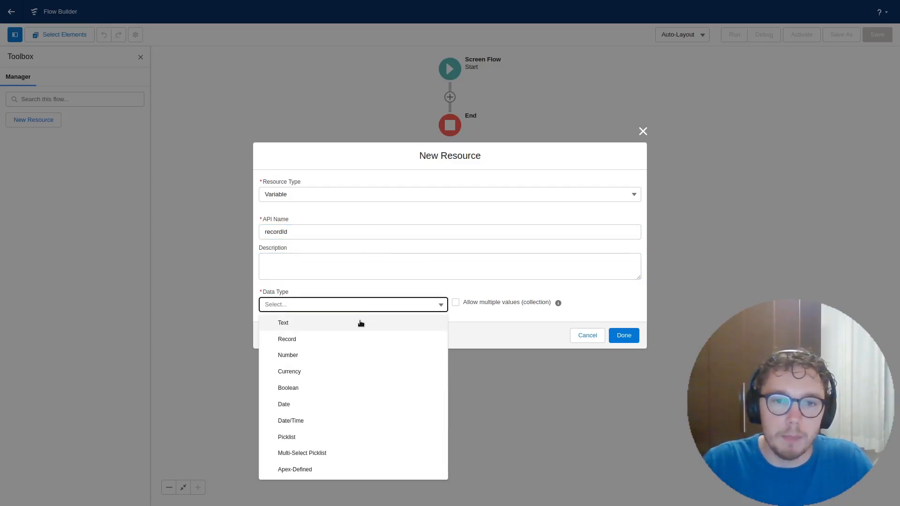
pyautogui.click(363, 323)
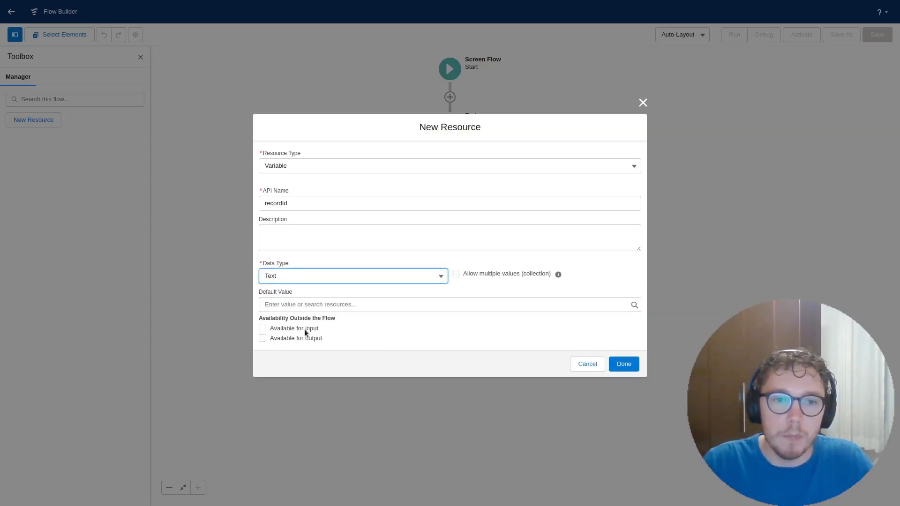
pyautogui.click(292, 330)
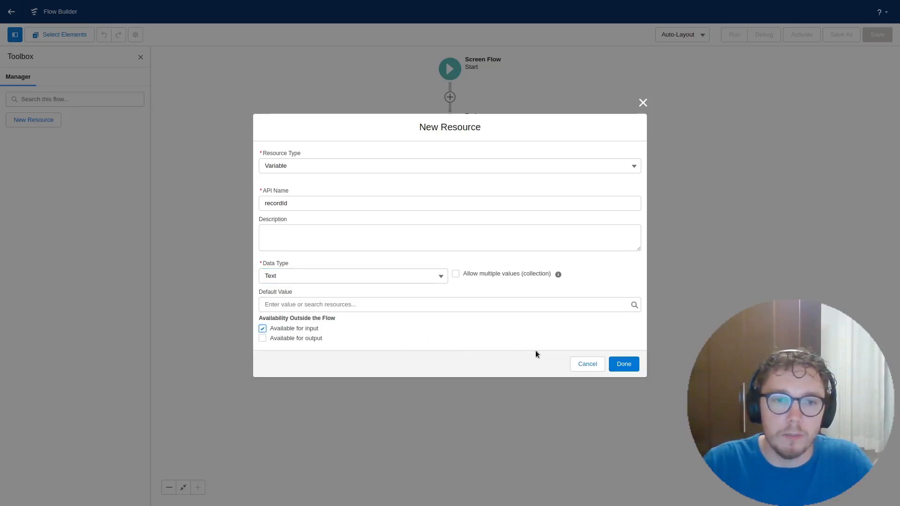
pyautogui.click(624, 365)
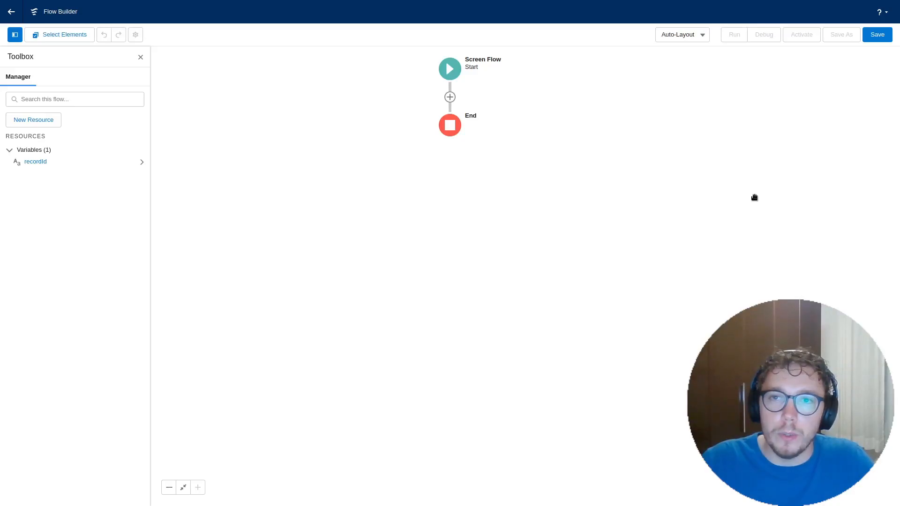
# - Save the flow with the label "Quote Clone Flow" and API name Quote_Clone_Flow, and dismiss the issues notice
pyautogui.click(886, 42)
pyautogui.click(329, 218)
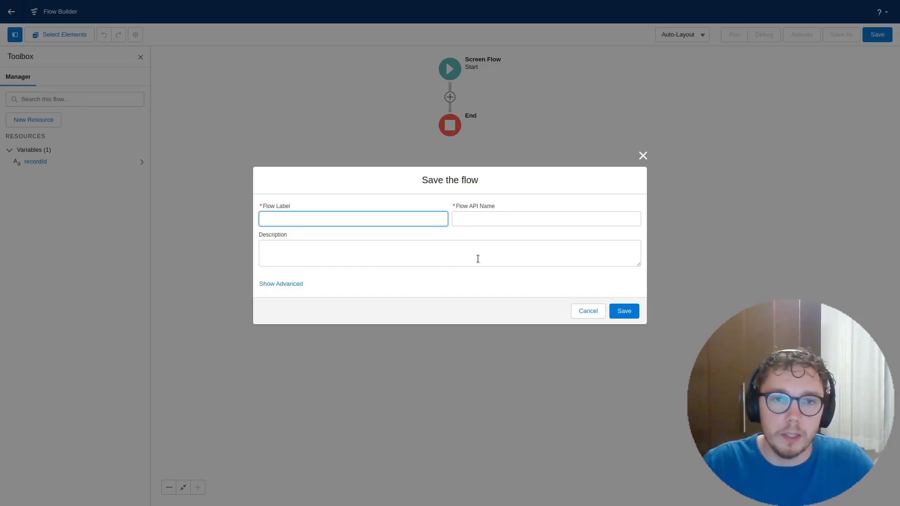
pyautogui.write('Quote Clone Flow')
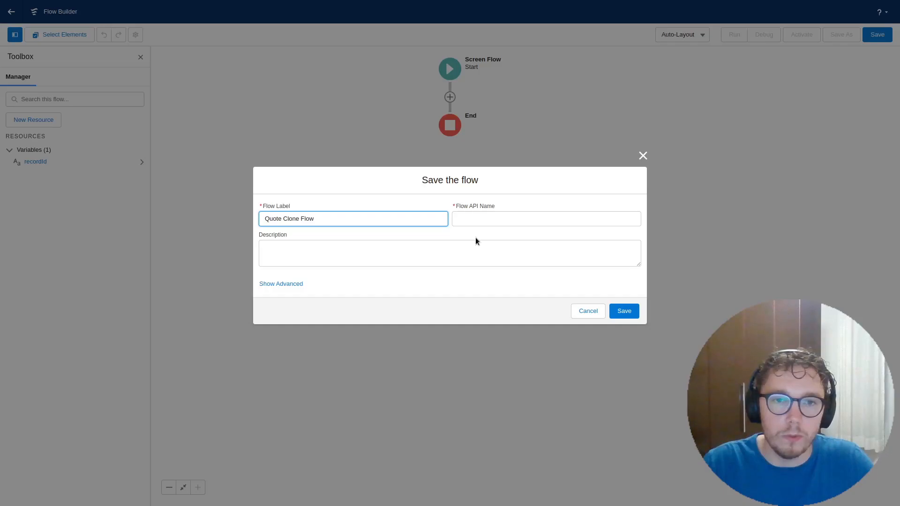
pyautogui.press('Tab')
pyautogui.click(517, 276)
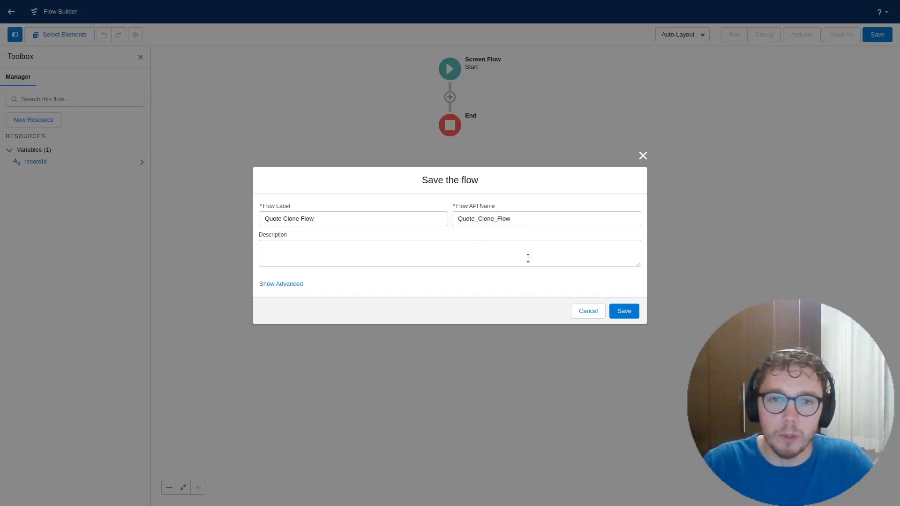
pyautogui.click(618, 313)
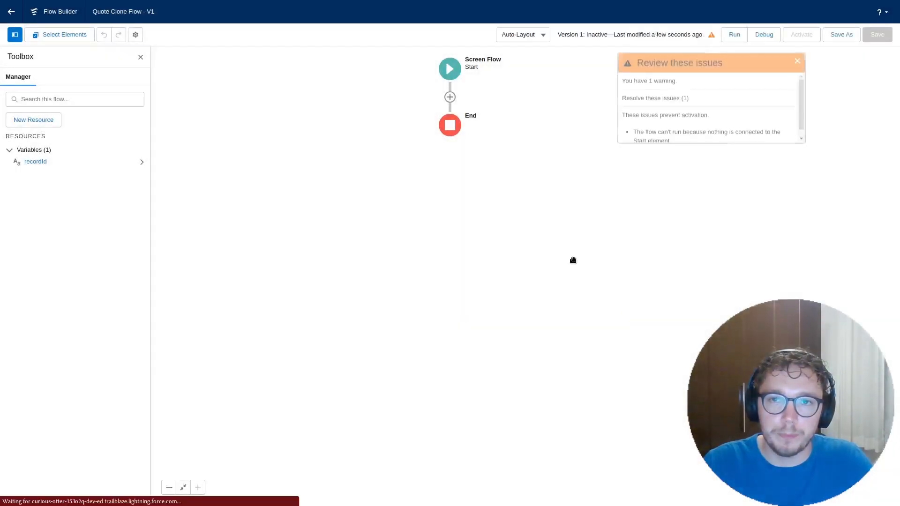
pyautogui.click(797, 57)
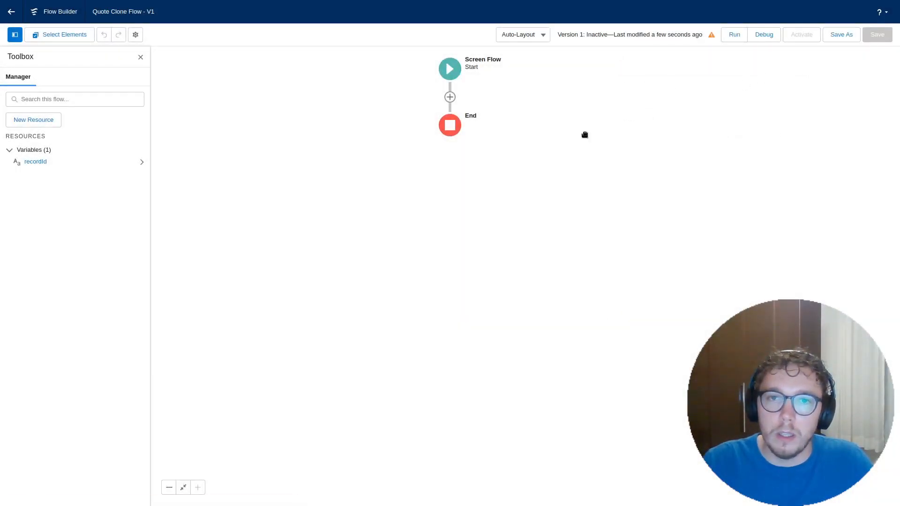
# - Add a Get Records element labeled "Get Quote" right after the flow's start, retrieving records of the Quote object
pyautogui.click(451, 96)
pyautogui.write('g')
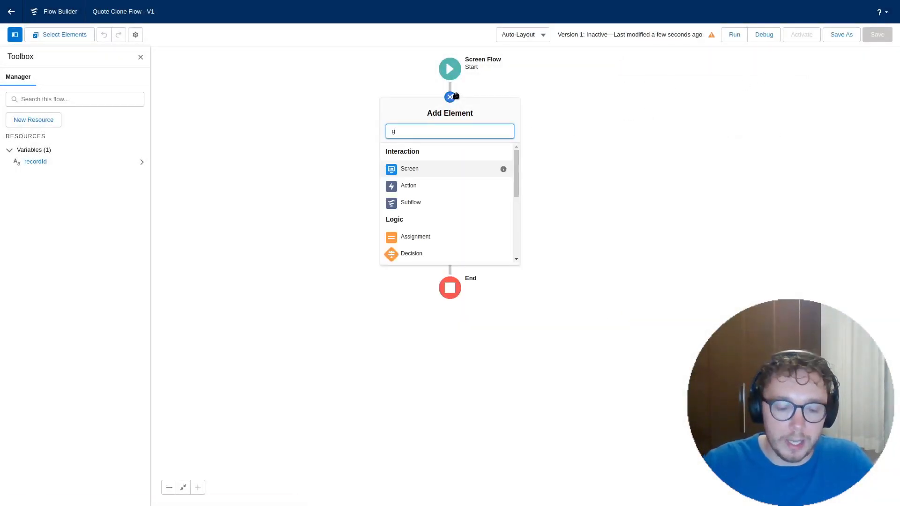
pyautogui.write('et rec')
pyautogui.click(473, 154)
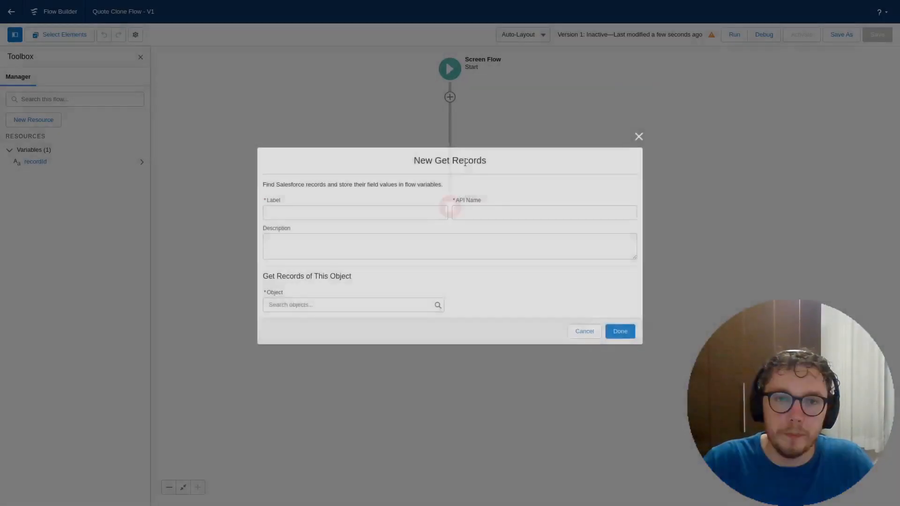
pyautogui.write('Get Quote')
pyautogui.press('Tab')
pyautogui.press('Tab')
pyautogui.click(333, 305)
pyautogui.write('Quote')
pyautogui.click(344, 323)
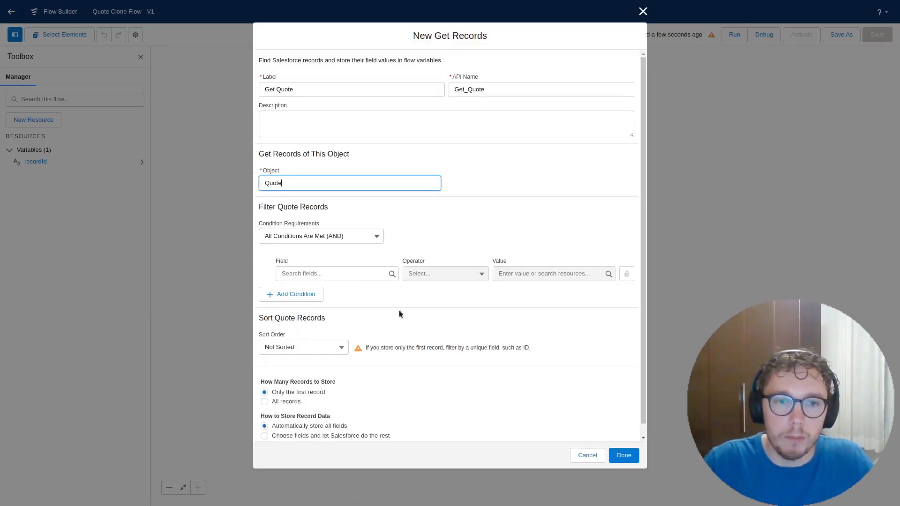
# - Filter the Get Quote element to records whose Id equals the recordId variable, and finish the element
pyautogui.click(348, 273)
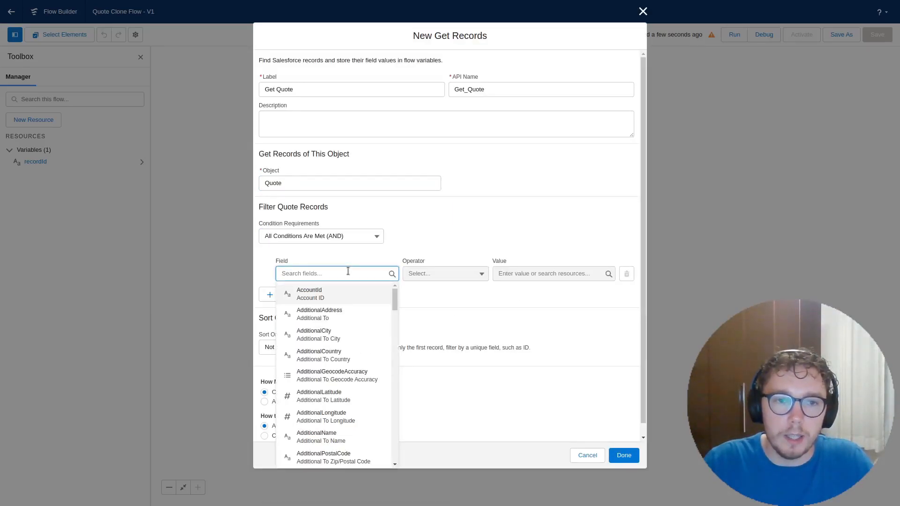
pyautogui.write('id')
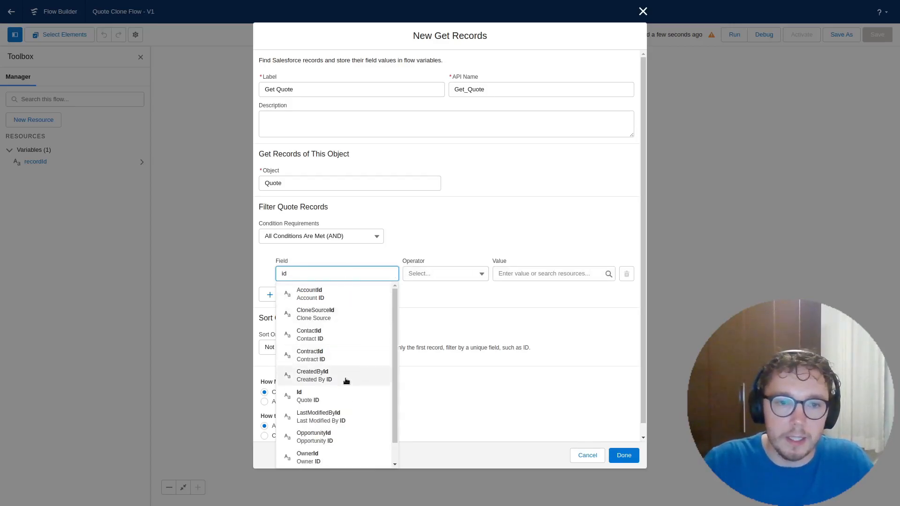
pyautogui.click(339, 396)
pyautogui.click(553, 274)
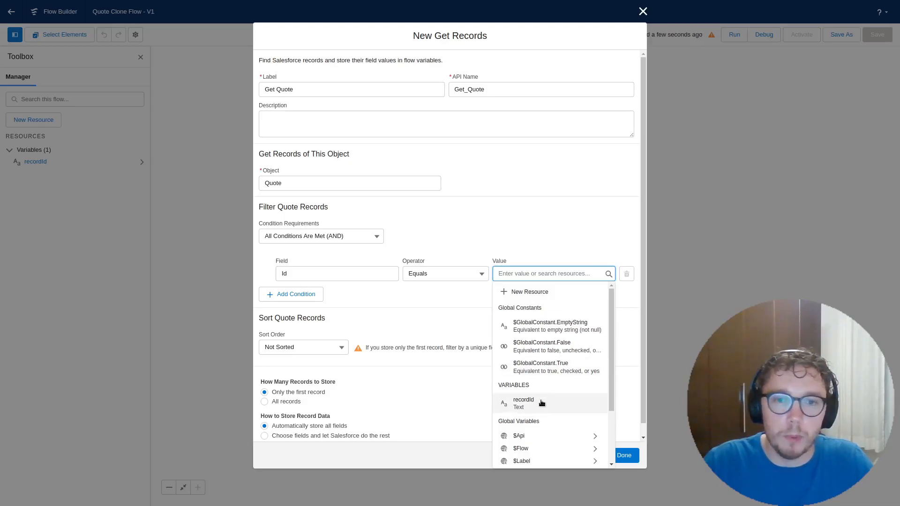
pyautogui.click(542, 399)
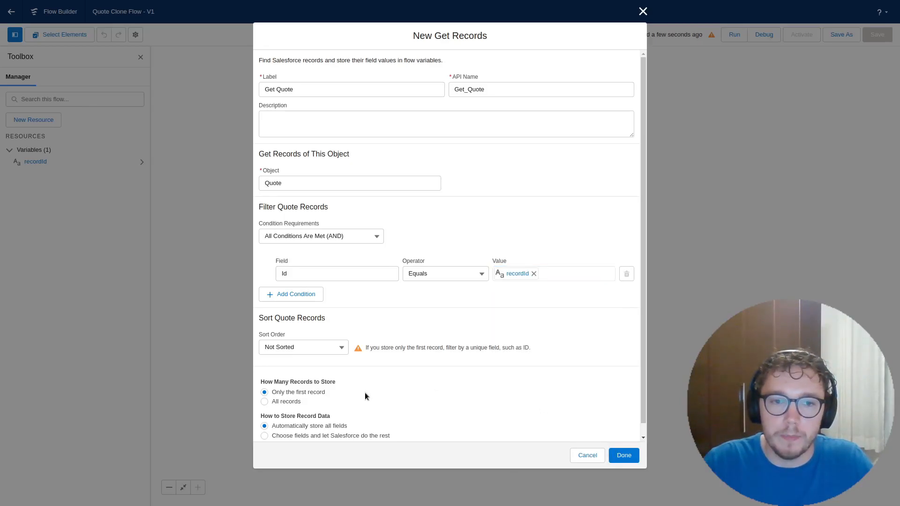
pyautogui.click(624, 454)
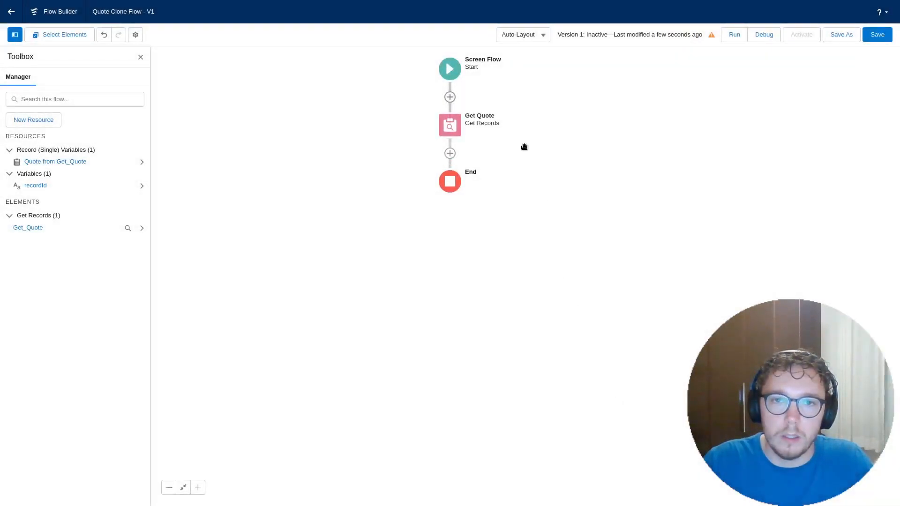
# - Add a Get Records element labeled "Get Quote Line Items" after Get Quote, retrieving records of the Quote Line Item object
pyautogui.click(451, 154)
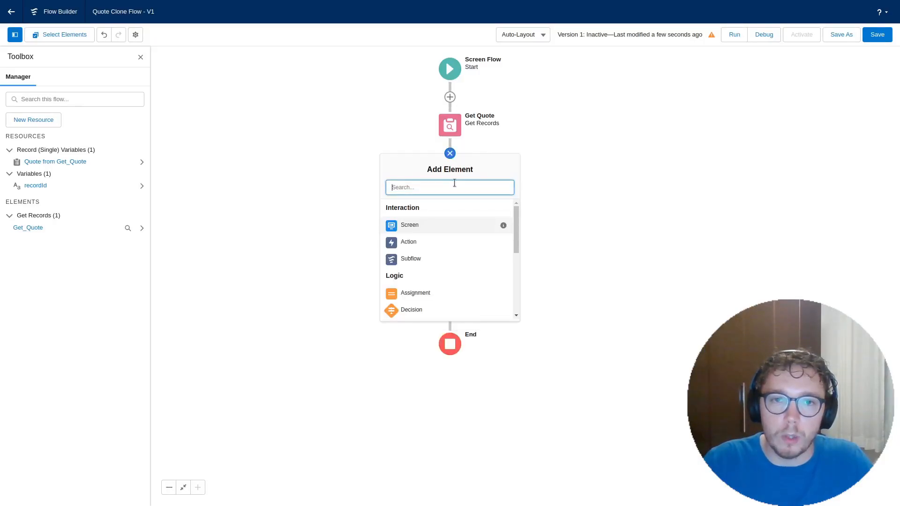
pyautogui.write('Ge')
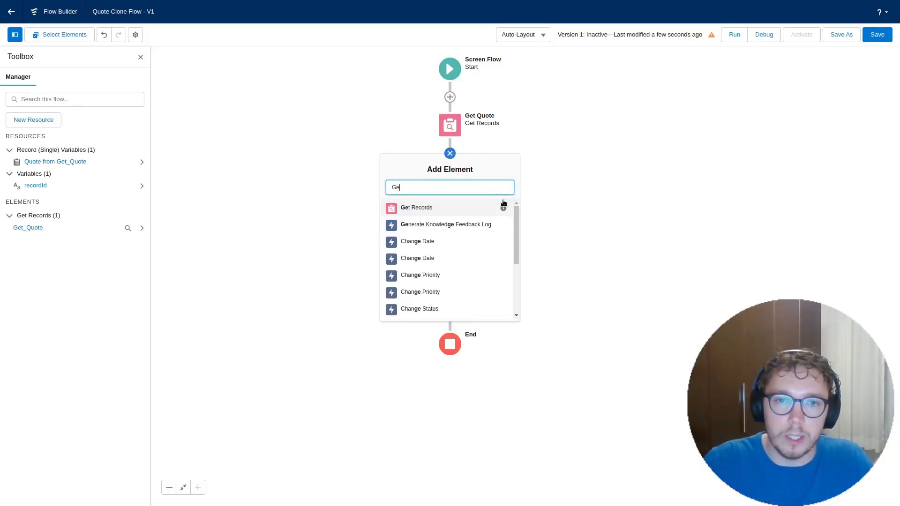
pyautogui.click(484, 207)
pyautogui.write('Get Quote Line Items')
pyautogui.press('Tab')
pyautogui.press('Tab')
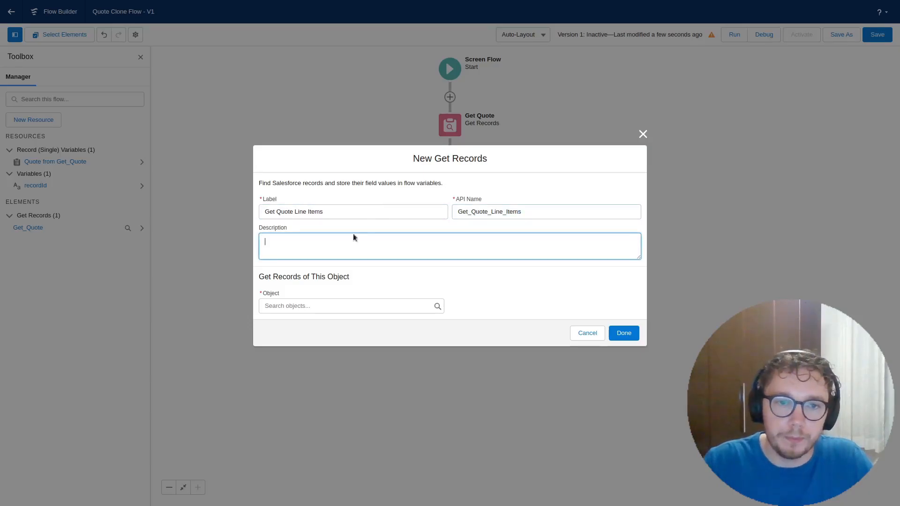
pyautogui.click(344, 300)
pyautogui.write('Quote')
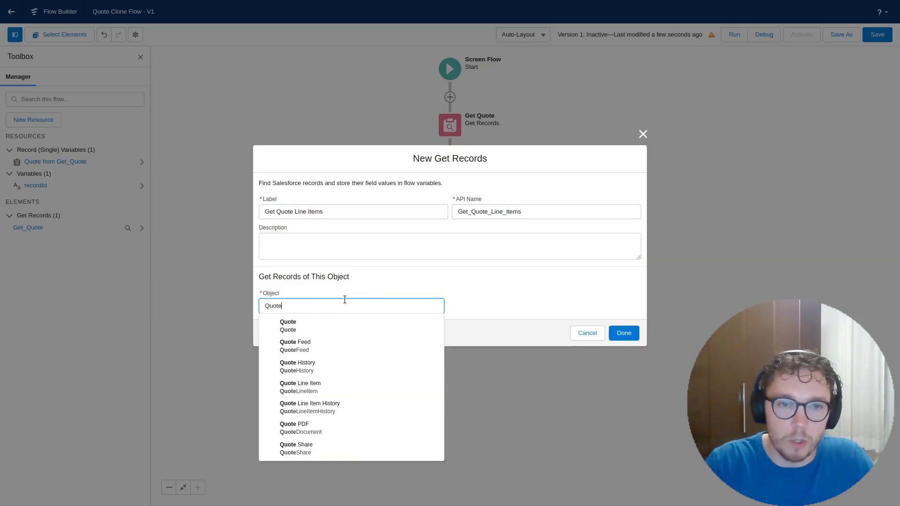
pyautogui.click(374, 385)
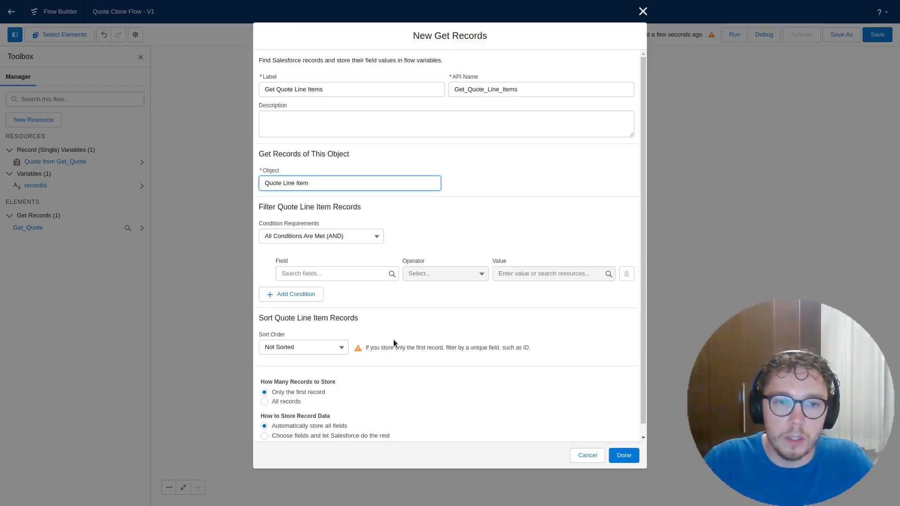
# - Filter the quote line items to those whose QuoteId equals the Quote ID from Get_Quote
pyautogui.click(340, 273)
pyautogui.write('quote')
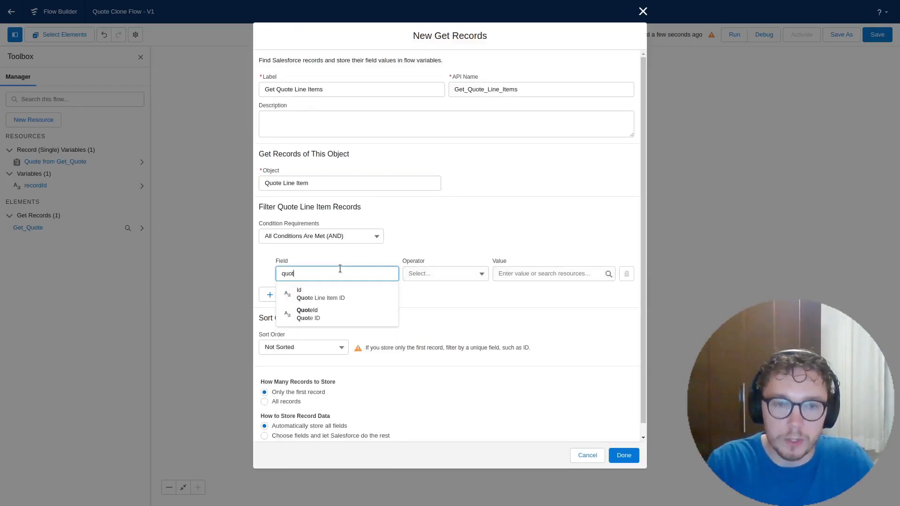
pyautogui.click(329, 313)
pyautogui.click(515, 269)
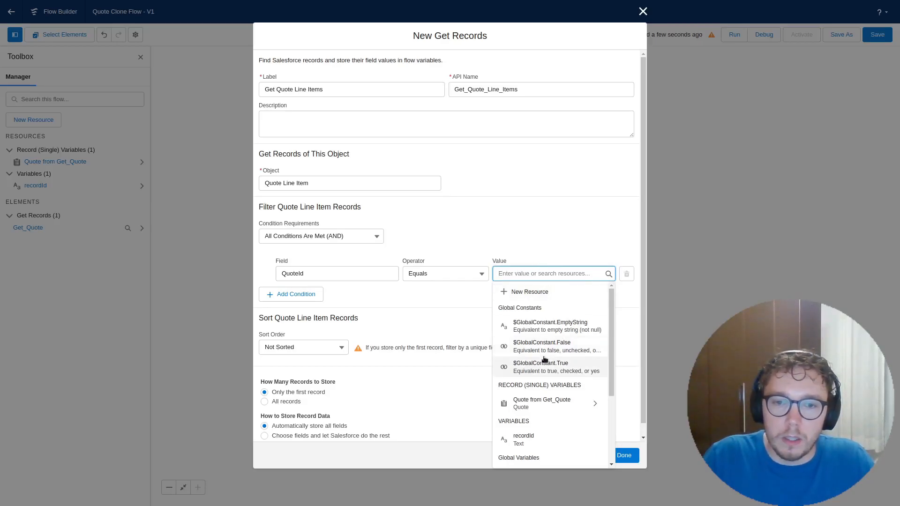
pyautogui.scroll(-1, 543, 359)
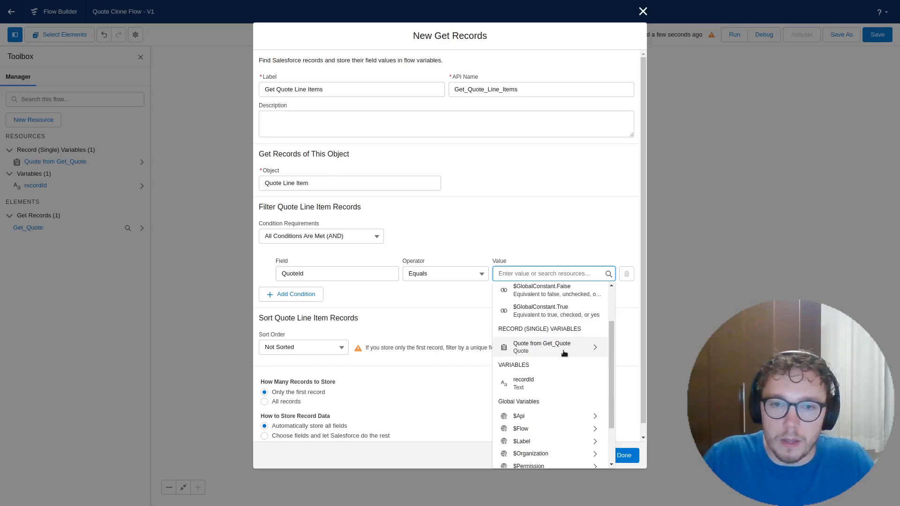
pyautogui.click(562, 352)
pyautogui.write('id')
pyautogui.scroll(-5, 557, 337)
pyautogui.click(567, 368)
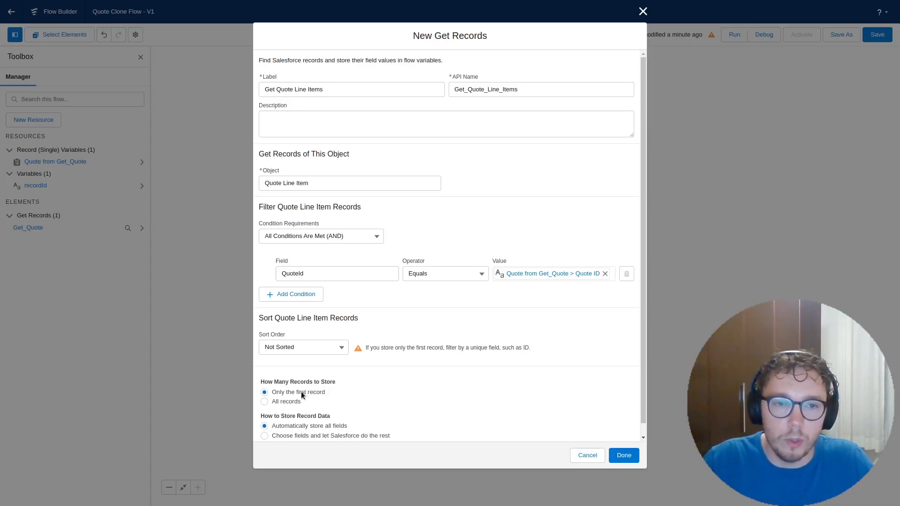
# - Set Get Quote Line Items to store all records, finish the element and save the flow
pyautogui.click(284, 401)
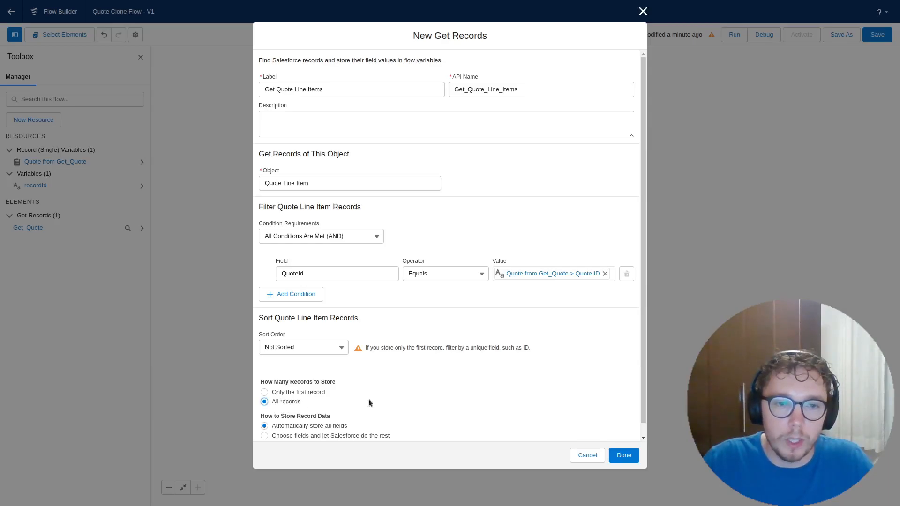
pyautogui.scroll(-1, 399, 401)
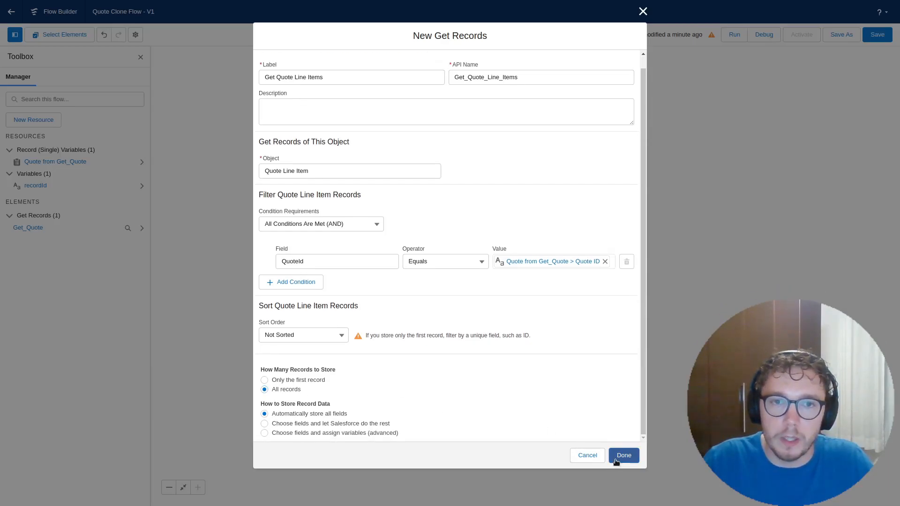
pyautogui.click(624, 456)
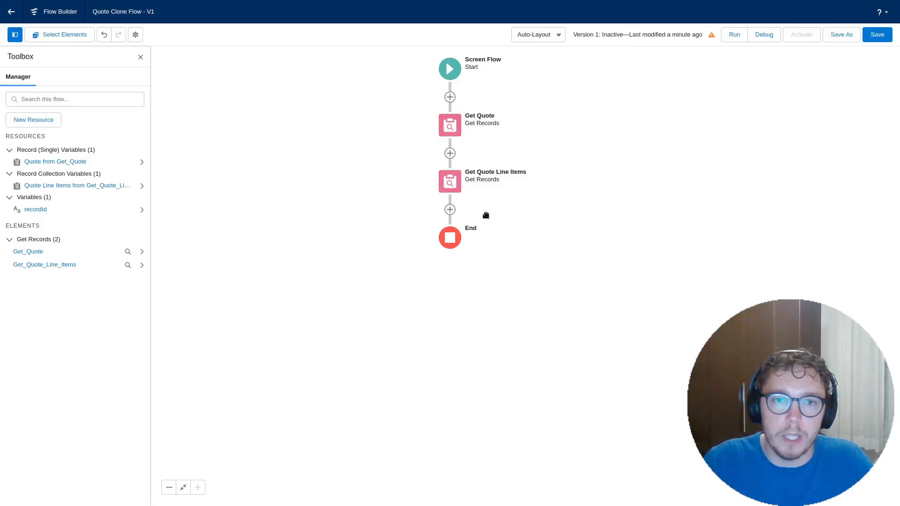
pyautogui.hotkey('ctrl', 's')
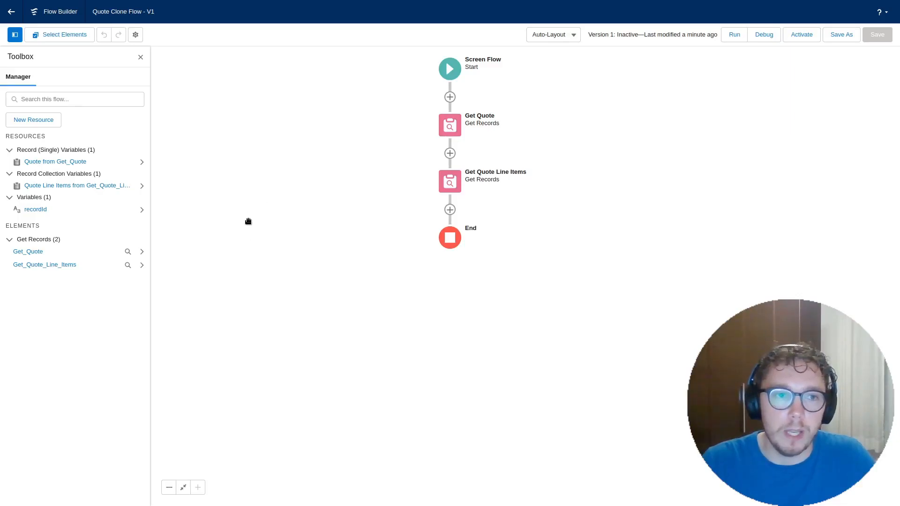
# - Start a new Formula resource in the flow with the API name NextQuoteVersion
pyautogui.click(49, 121)
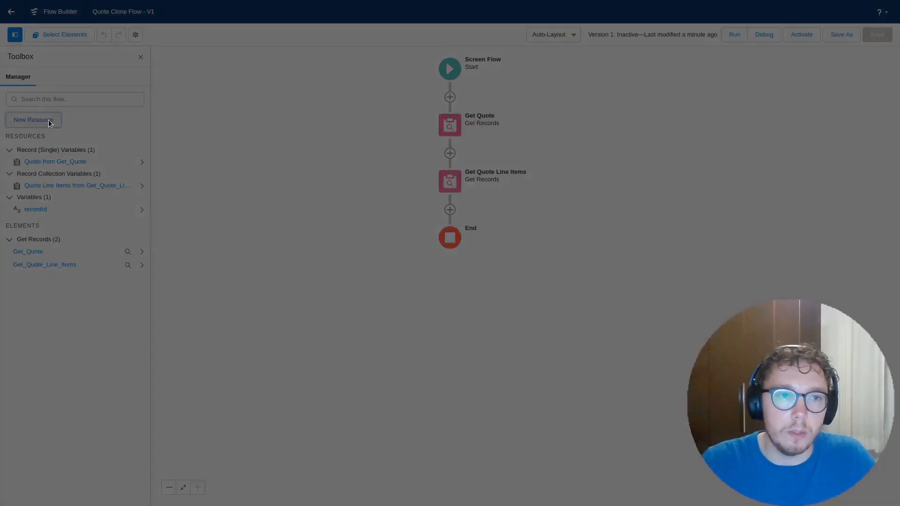
pyautogui.click(293, 215)
pyautogui.click(293, 215)
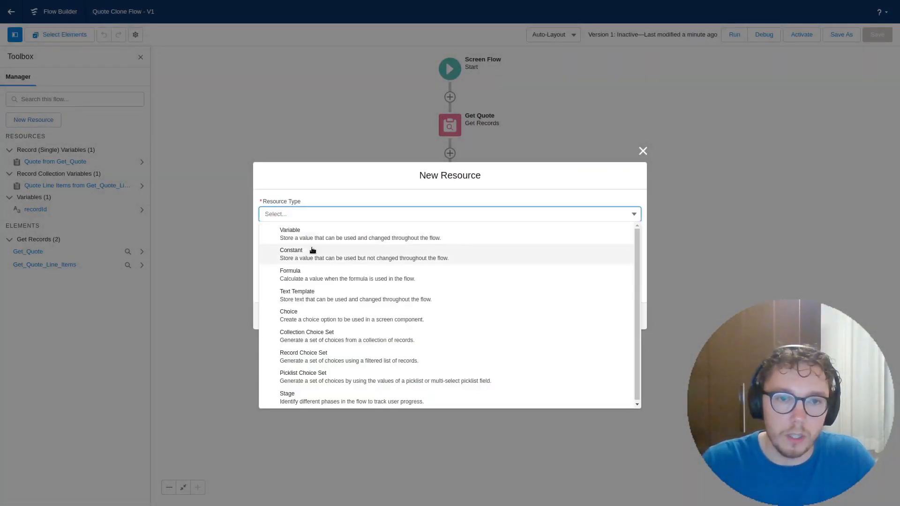
pyautogui.click(327, 281)
pyautogui.click(294, 191)
pyautogui.write('NextQuote')
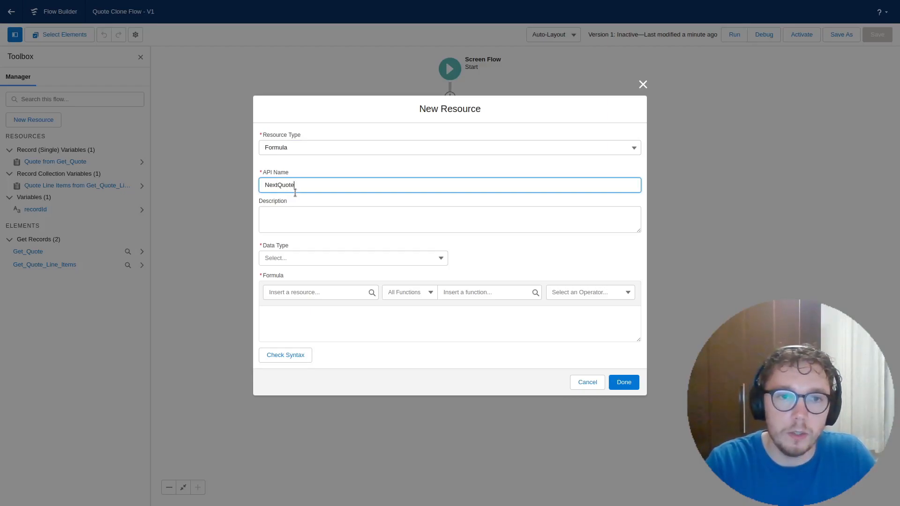
pyautogui.write('Version')
pyautogui.press('Tab')
pyautogui.press('Tab')
# - Make the formula a Number with 0 decimal places, enter IF(ISNULL({!Get_Quote.Next_Quote_Version__c}), 2 ,{!Get_Quote.Next_Quote_Version__c}), and finish the resource
pyautogui.click(371, 261)
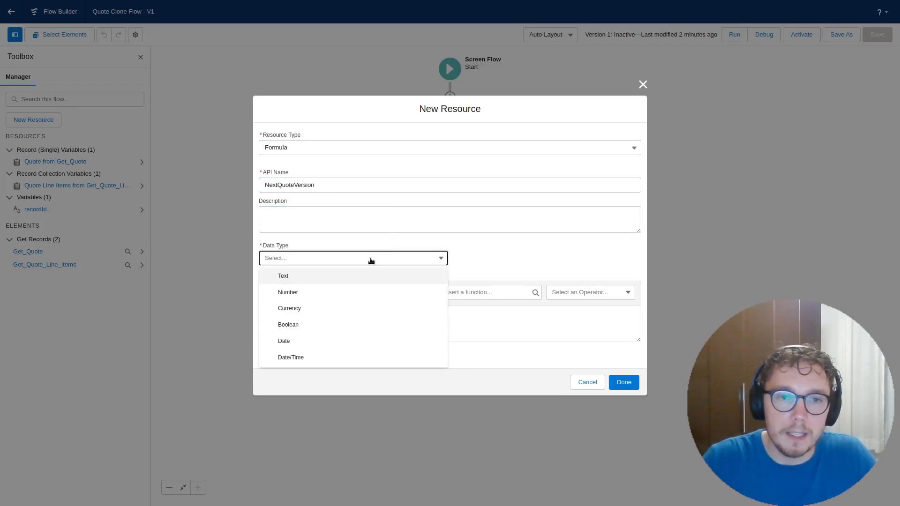
pyautogui.click(331, 292)
pyautogui.click(408, 274)
pyautogui.press('BackSpace')
pyautogui.write('0')
pyautogui.press('Tab')
pyautogui.click(404, 336)
pyautogui.write('IF(ISNULL({!Get_Quote.Next_Quote_Version__c}), 2 ,{!Get_Quote.Next_Quote_Version__c})')
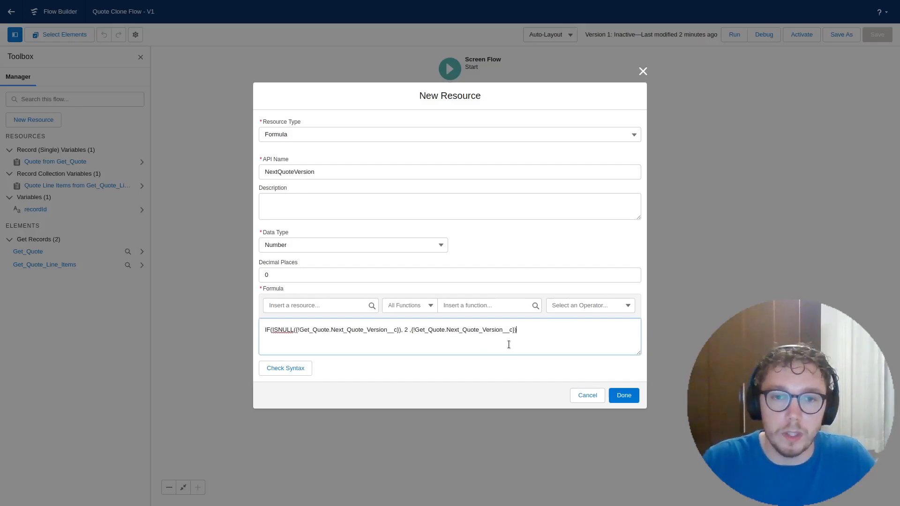
pyautogui.click(622, 397)
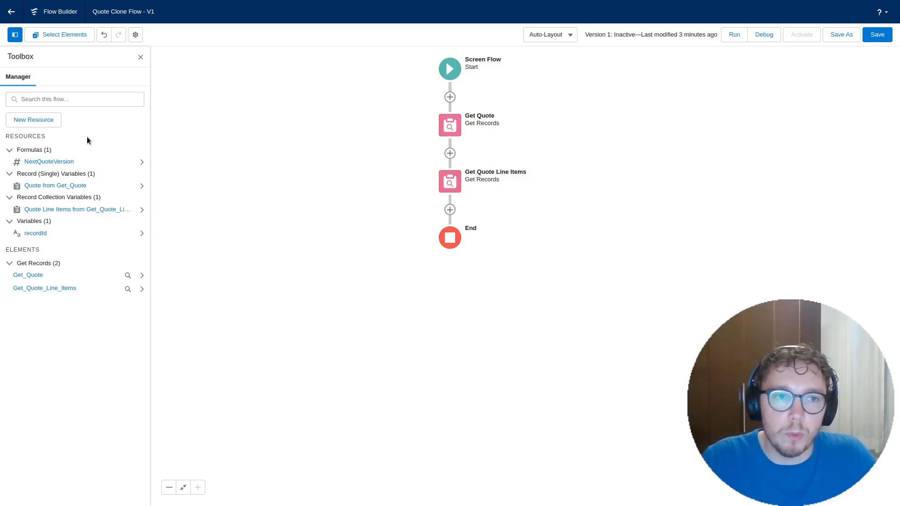
# - Start a new Formula resource in the flow with the API name QuoteVersionIncremented
pyautogui.click(60, 120)
pyautogui.click(315, 213)
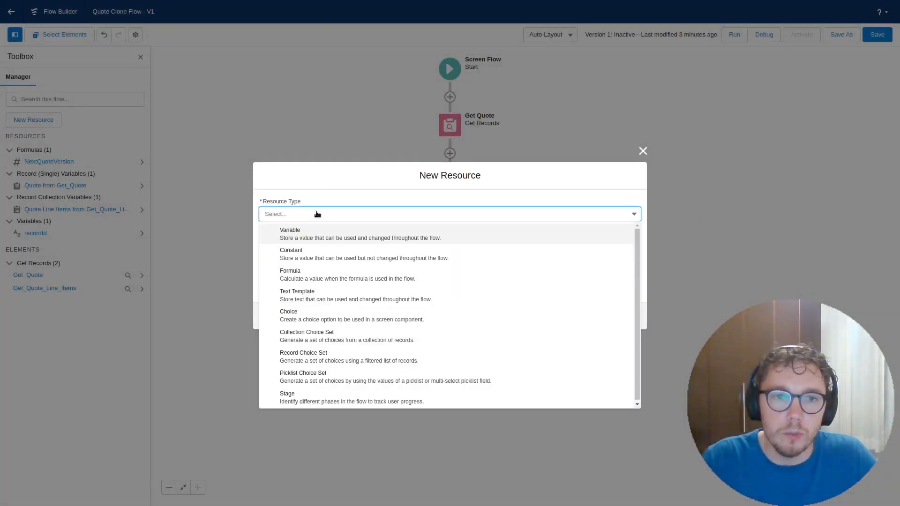
pyautogui.click(330, 279)
pyautogui.click(309, 182)
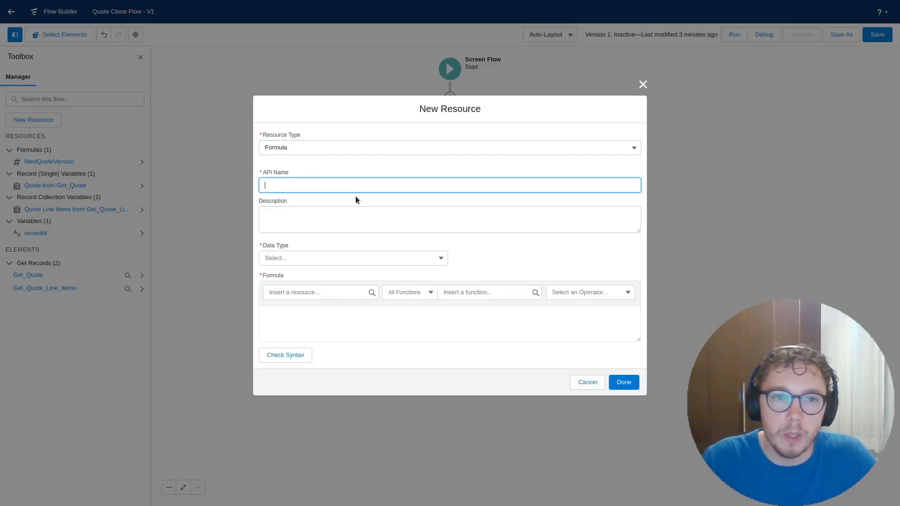
pyautogui.write('QuoteVersionIncremented')
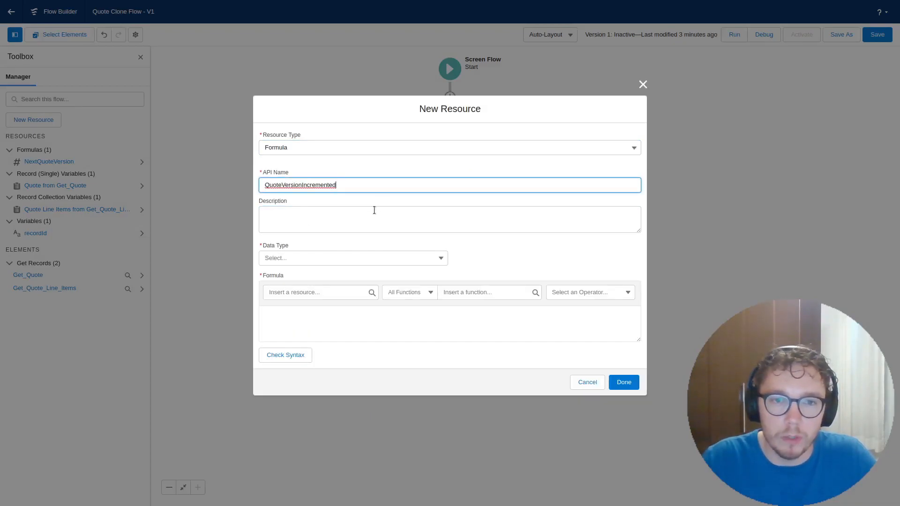
pyautogui.click(374, 210)
# - Make QuoteVersionIncremented a Number with 0 decimal places, enter the formula {!NextQuoteVersion} + 1, and finish the resource
pyautogui.click(327, 257)
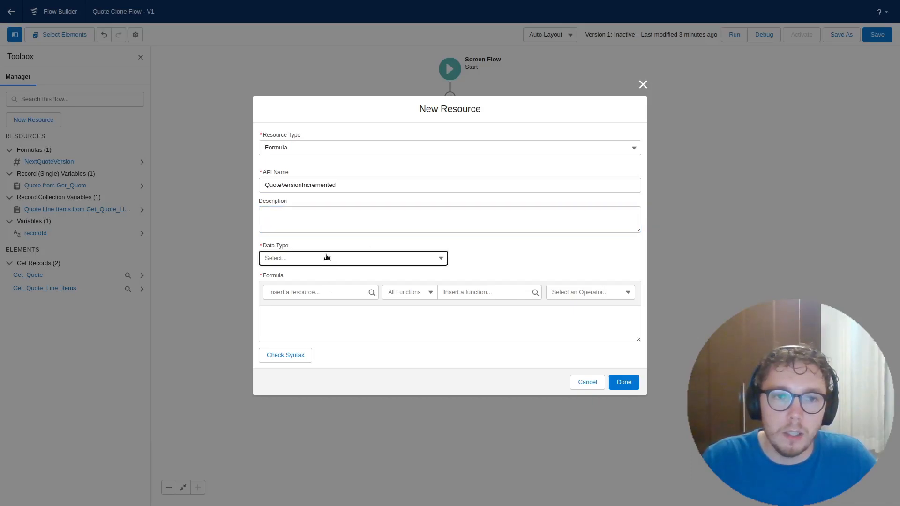
pyautogui.click(322, 292)
pyautogui.click(309, 280)
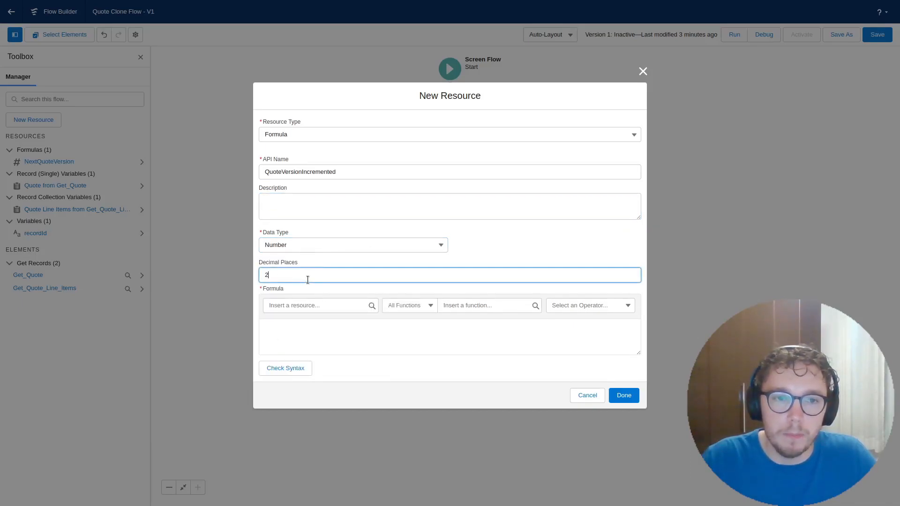
pyautogui.press('BackSpace')
pyautogui.write('0')
pyautogui.press('Tab')
pyautogui.press('Tab')
pyautogui.press('Tab')
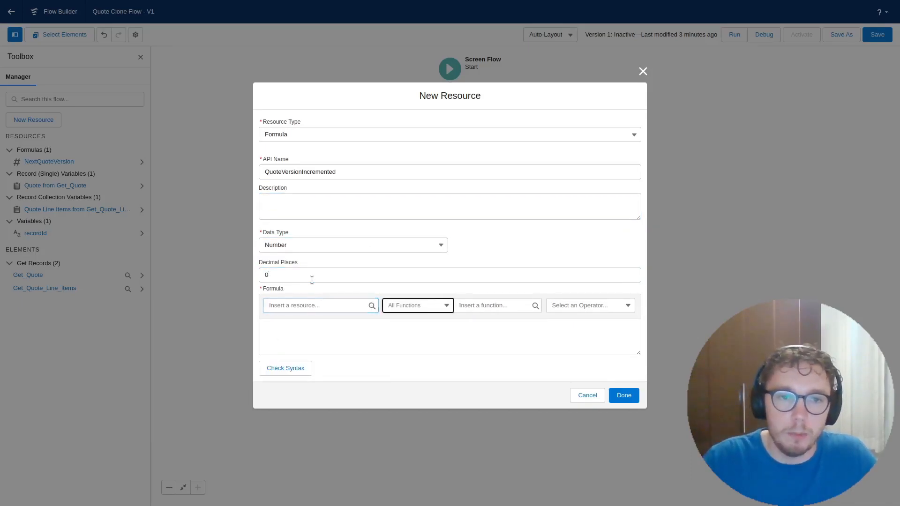
pyautogui.click(341, 328)
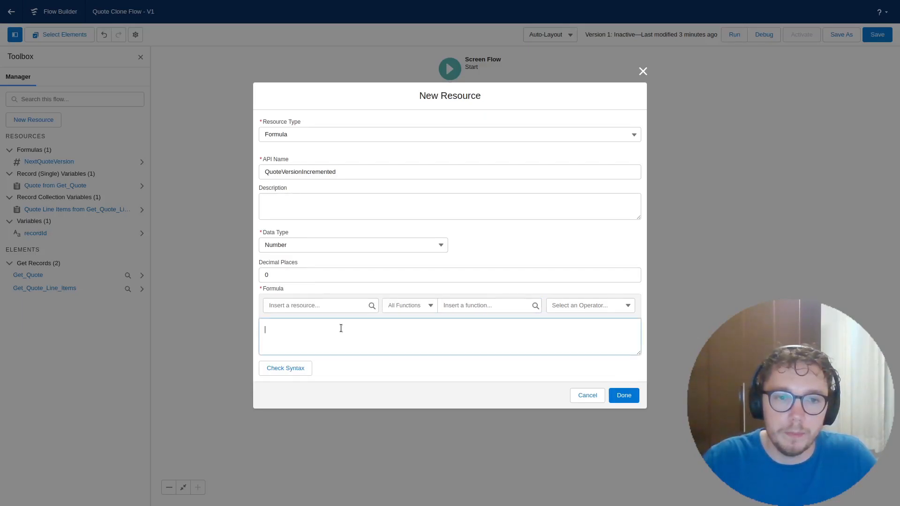
pyautogui.write('{!NextQuoteVersion} + 1')
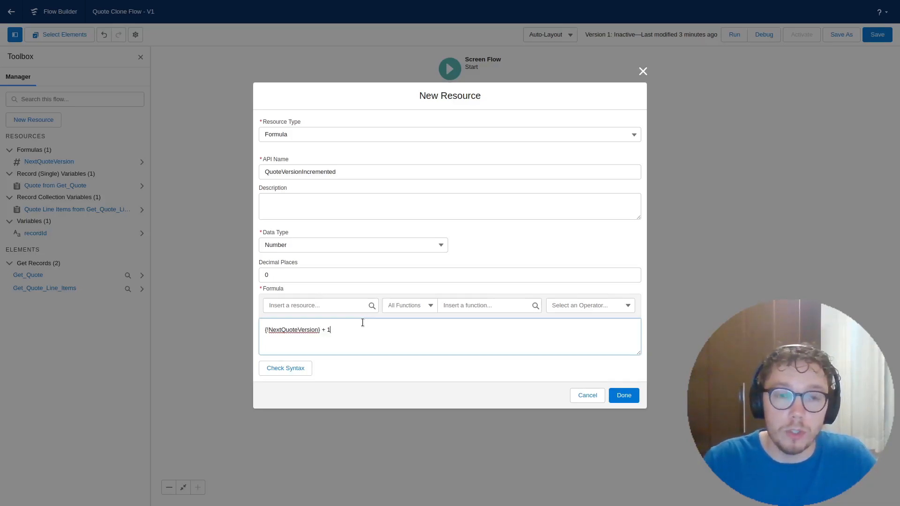
pyautogui.click(623, 396)
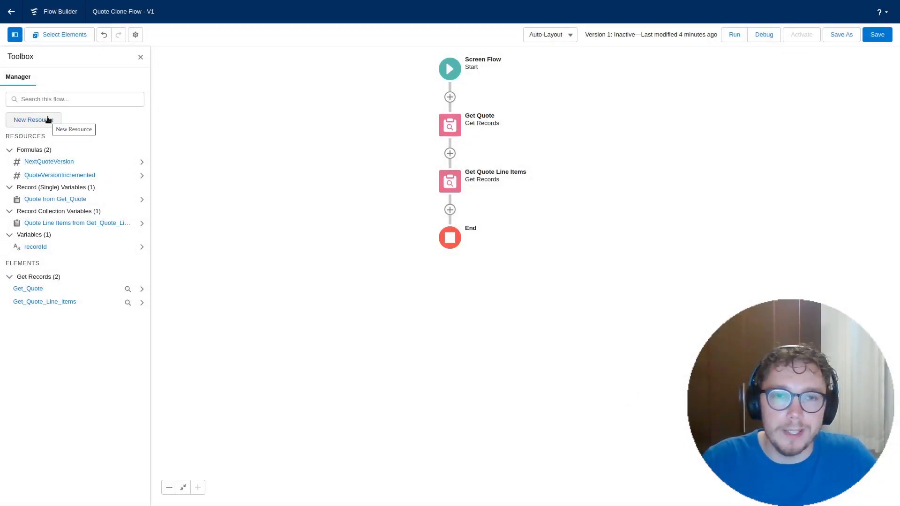
# - Start another new Formula resource with the API name QuoteName
pyautogui.click(48, 119)
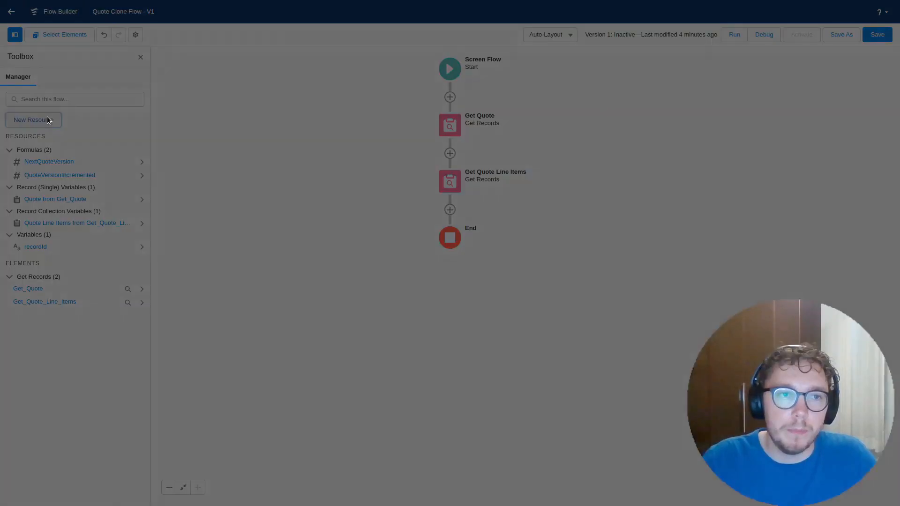
pyautogui.click(301, 215)
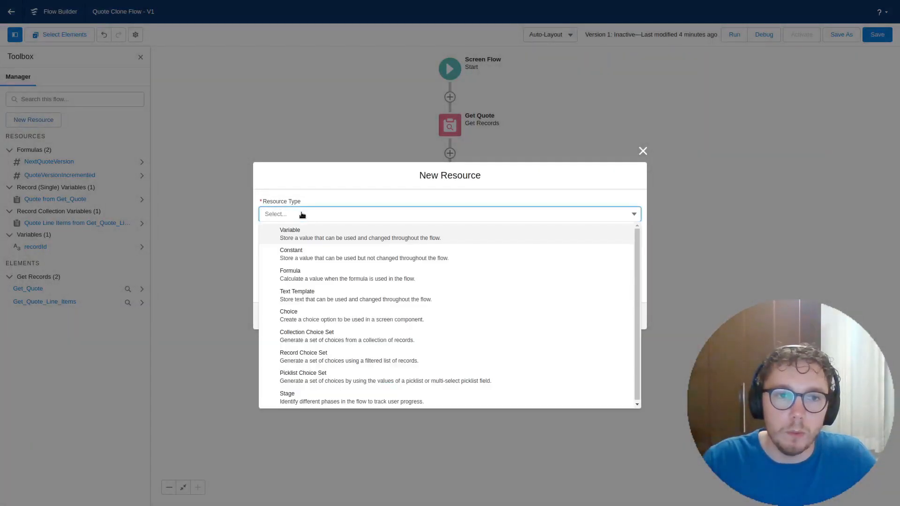
pyautogui.click(326, 280)
pyautogui.click(309, 186)
pyautogui.write('QuoteName')
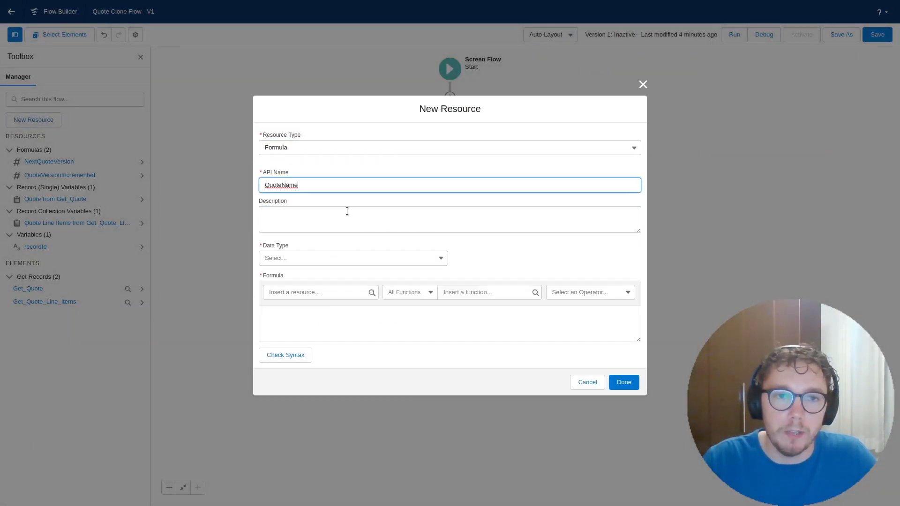
pyautogui.press('Tab')
# - Make QuoteName a Text formula: IF(CONTAINS({!Get_Quote.Name}, "_v"), LEFT({!Get_Quote.Name} , FIND("_v", {!Get_Quote.Name}) - 1) & "_v" & TEXT({!NextQuoteVersion}), LEFT({!Get_Quote.Name}, 250 ) & "_v" & TEXT({!NextQuoteVersion}))
pyautogui.click(386, 257)
pyautogui.click(348, 279)
pyautogui.click(356, 327)
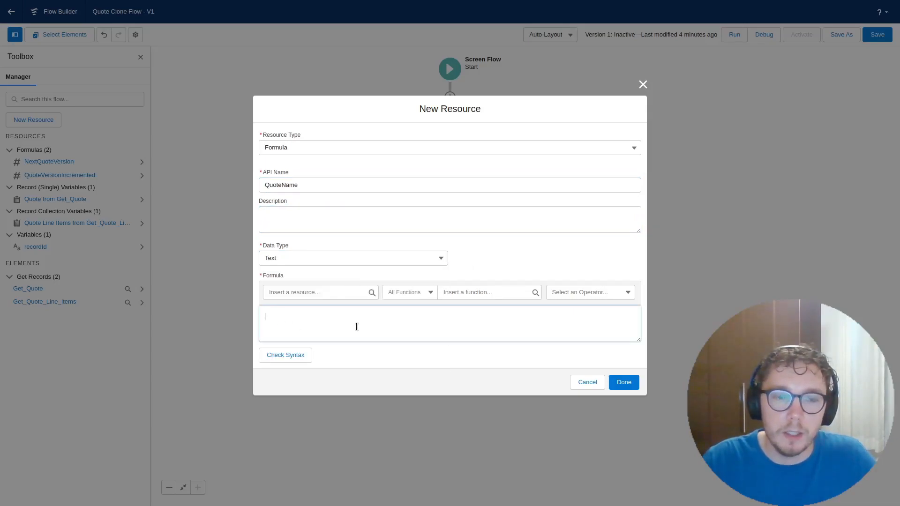
pyautogui.write('IF(CONTAINS({!Get_Quote.Name}, "_v"), LEFT({!Get_Quote.Name} , FIND("_v", {!Get_Quote.Name}) - 1) & "_v" & TEXT({!NextQuoteVersion}), LEFT({!Get_Quote.Name}, 250 ) & "_v" & TEXT({!NextQuoteVersion}))')
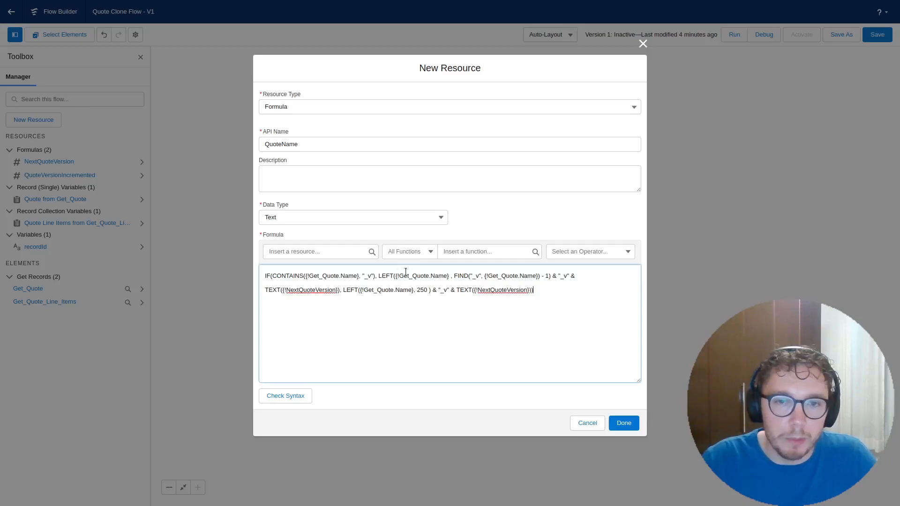
# - Put the condition and the two LEFT expressions of the QuoteName formula on separate lines and finish the resource
pyautogui.click(379, 276)
pyautogui.press('Return')
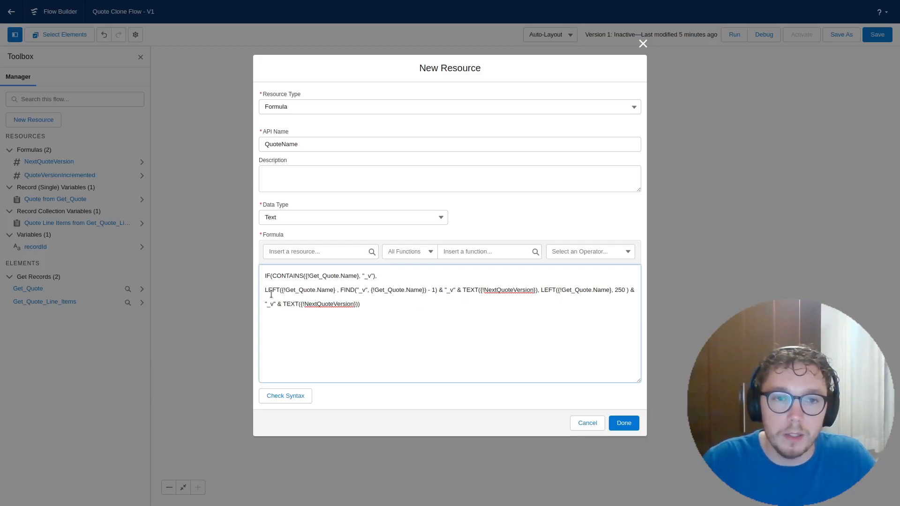
pyautogui.moveTo(270, 289); pyautogui.dragTo(612, 289)
pyautogui.click(552, 331)
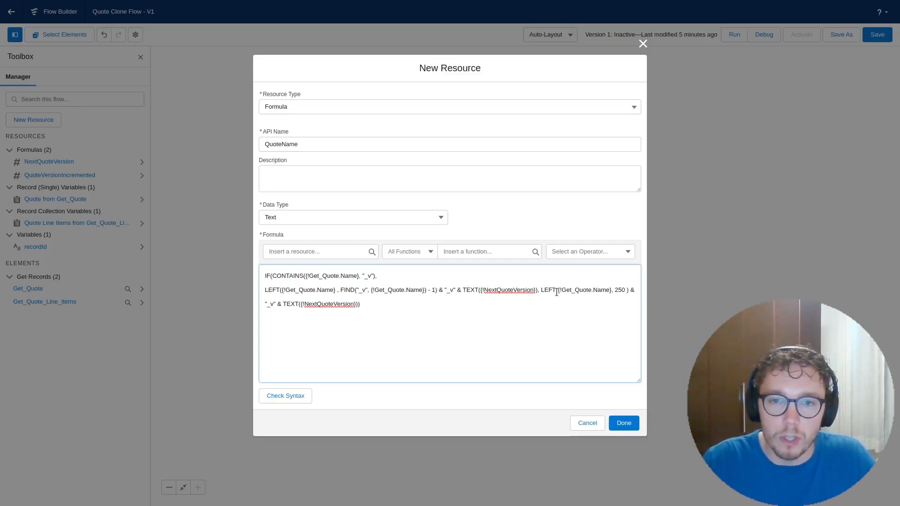
pyautogui.click(539, 289)
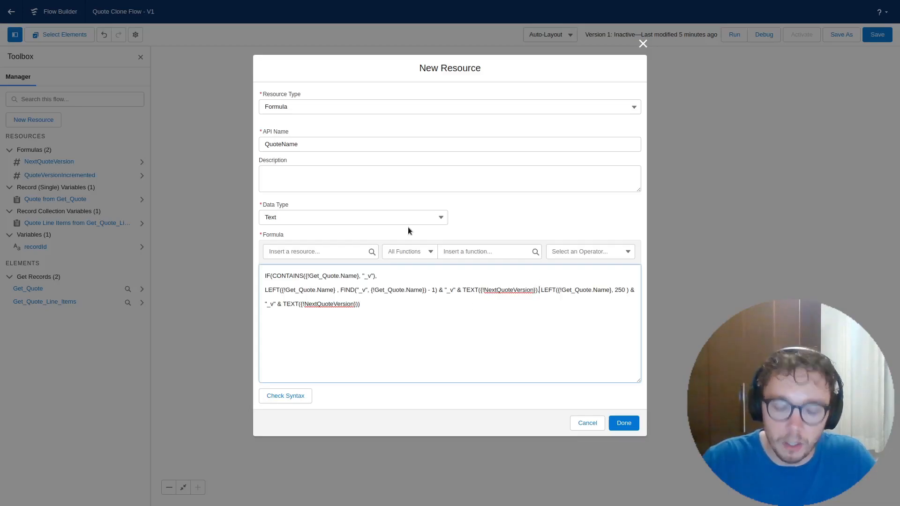
pyautogui.press('Return')
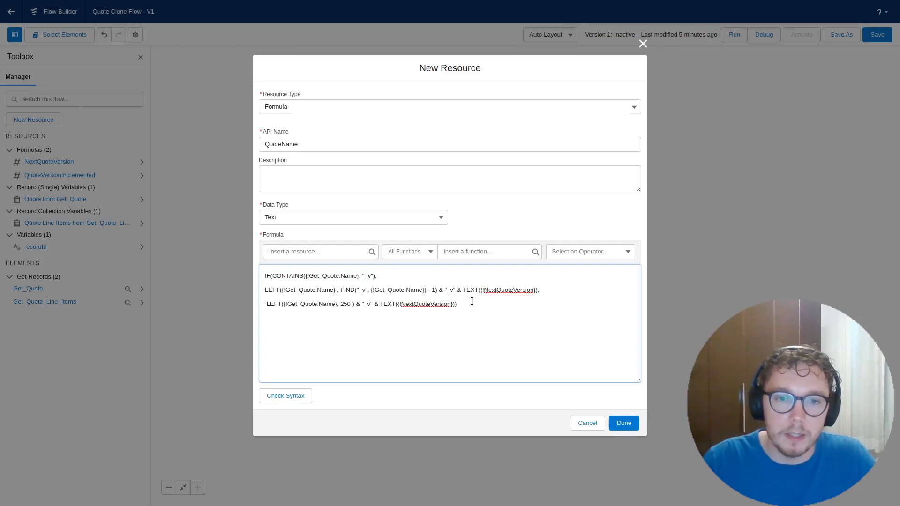
pyautogui.click(623, 424)
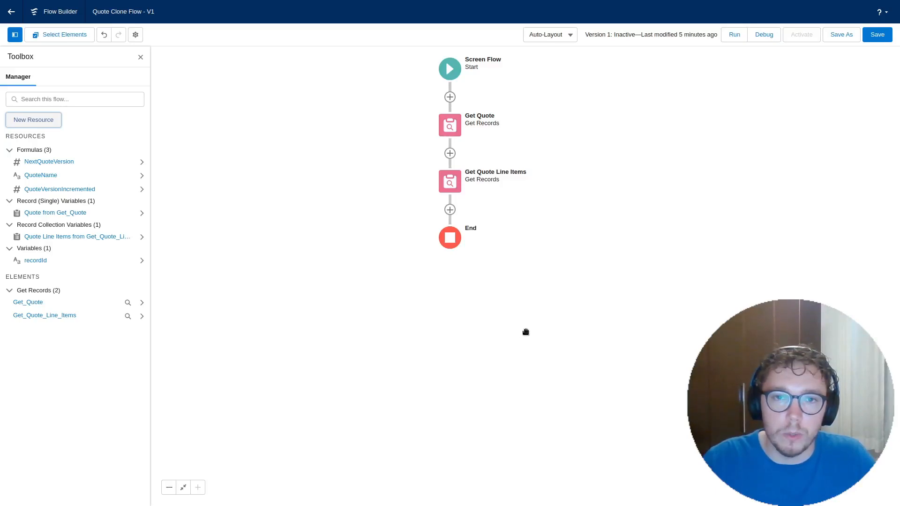
# - Add a Create Records element labelled Create Quote after Get Quote Line Items
pyautogui.click(465, 293)
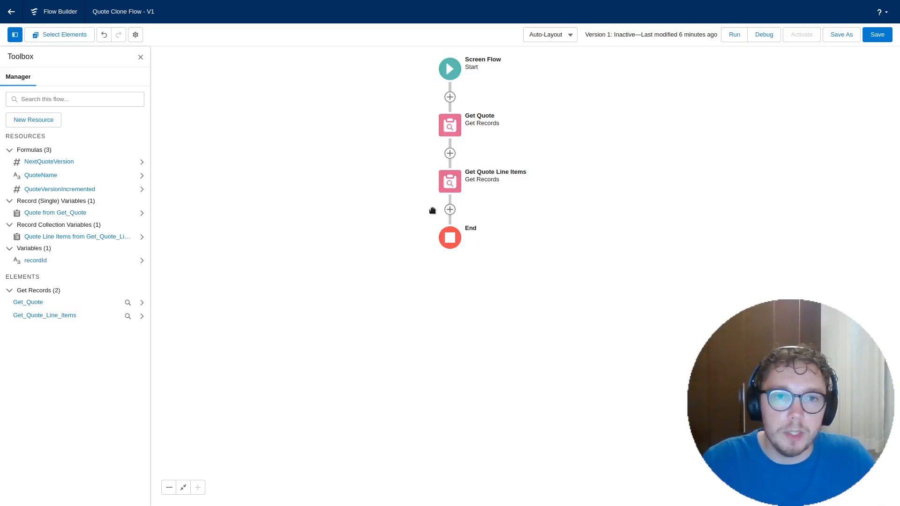
pyautogui.click(449, 209)
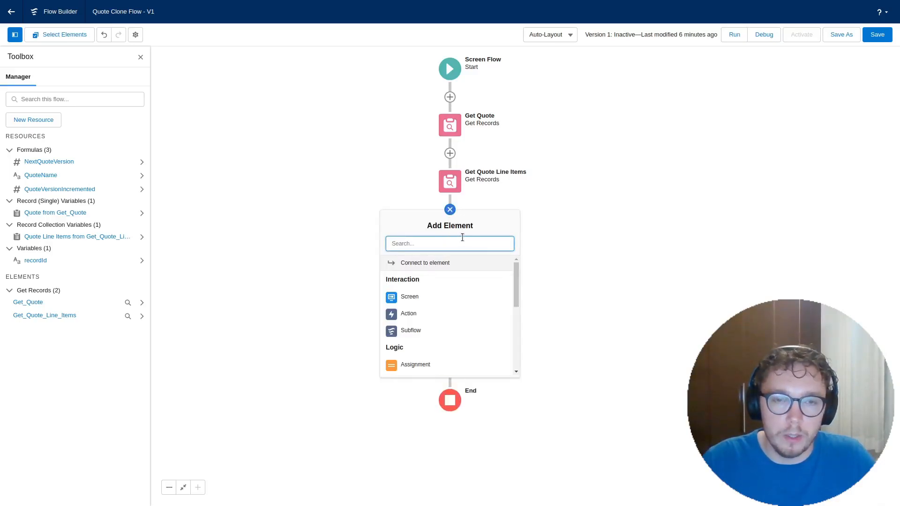
pyautogui.write('Creat')
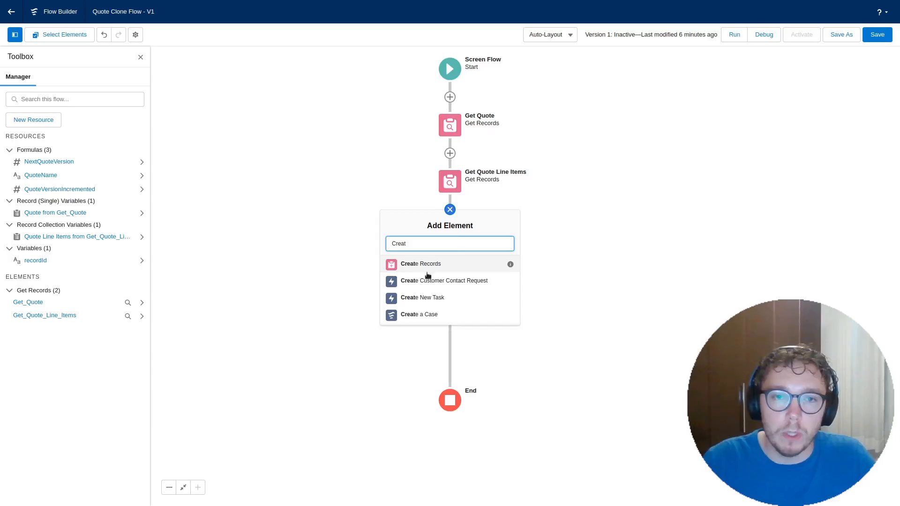
pyautogui.click(427, 272)
pyautogui.click(329, 159)
pyautogui.write('Create Quote')
pyautogui.press('Tab')
pyautogui.press('Tab')
pyautogui.click(437, 247)
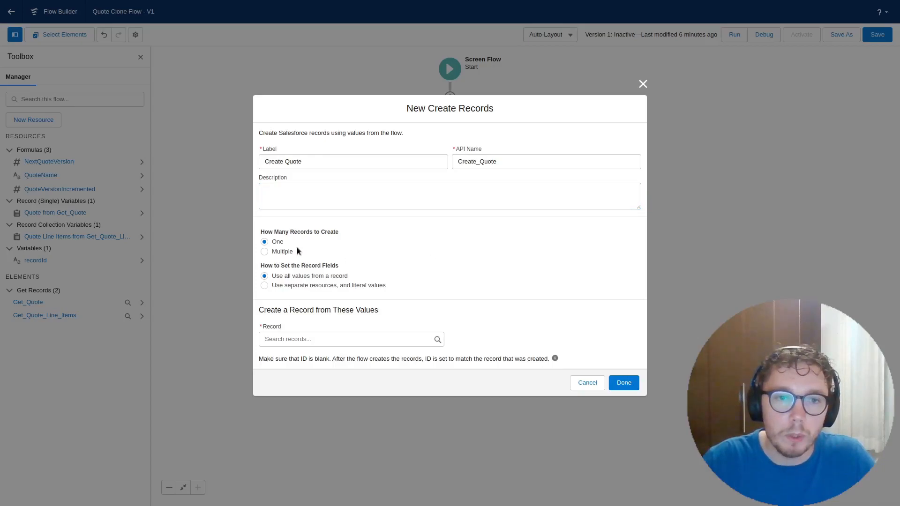
# - Set Create Quote to use separate resources and literal values, and choose Quote as its object
pyautogui.click(323, 286)
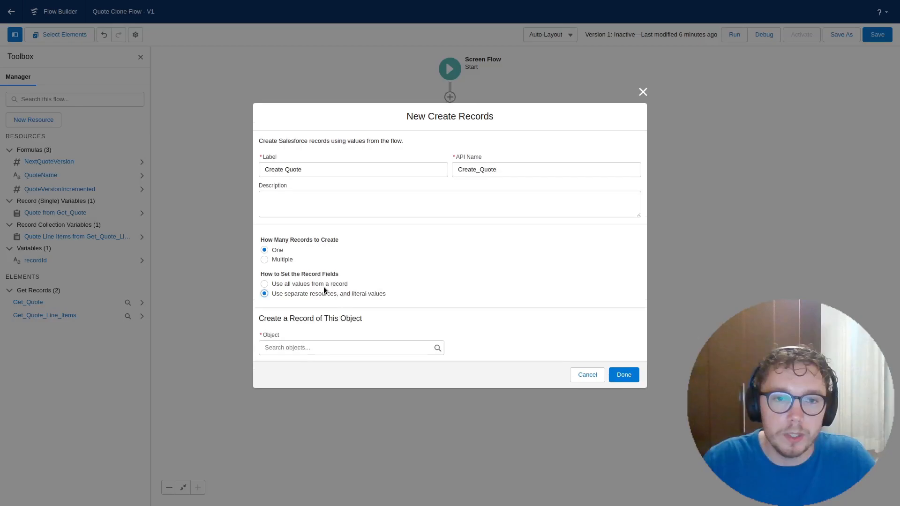
pyautogui.click(375, 348)
pyautogui.write('quote')
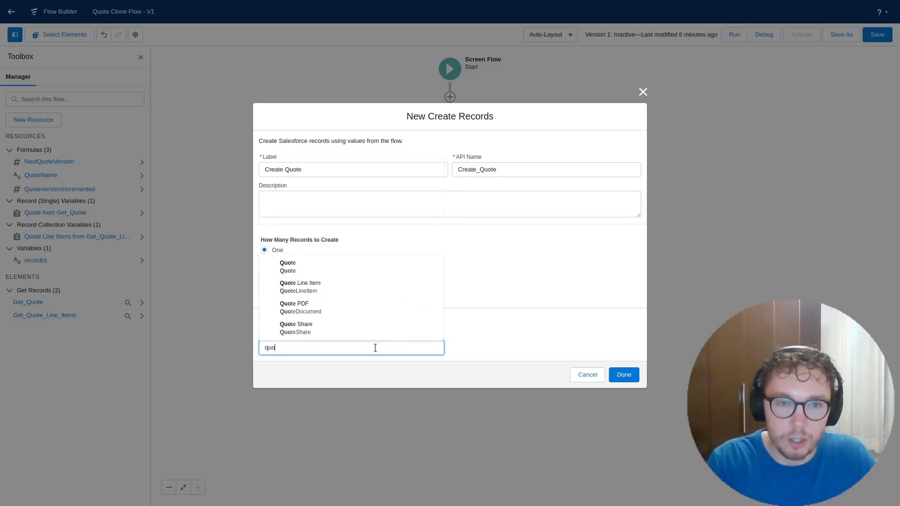
pyautogui.click(314, 270)
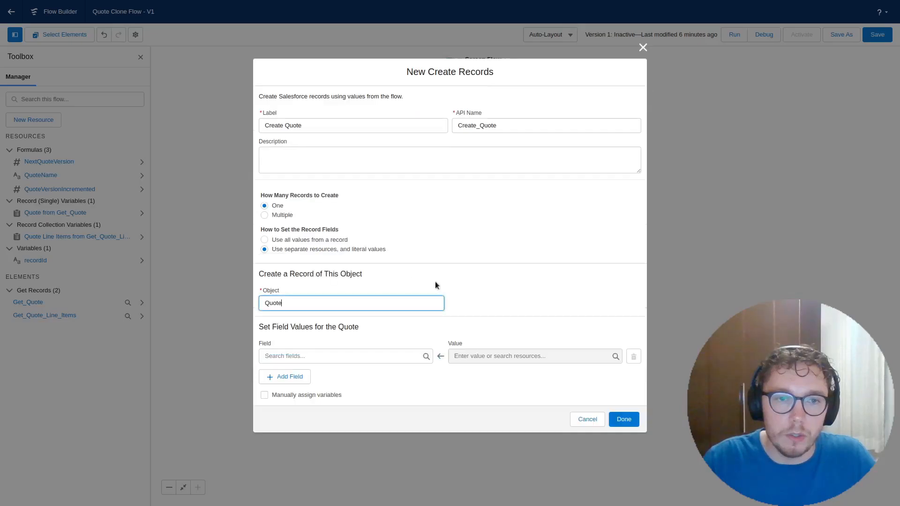
# - Map the new quote's Name field to the QuoteName formula
pyautogui.click(374, 356)
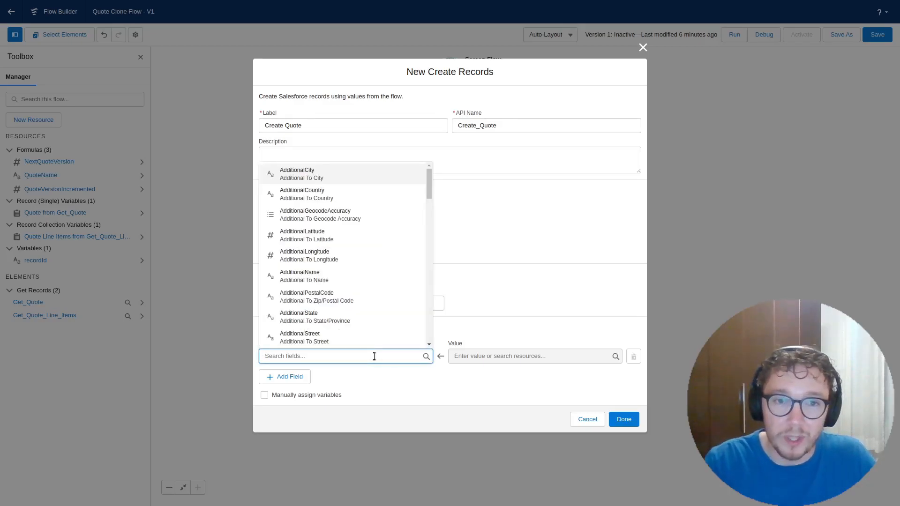
pyautogui.write('Name')
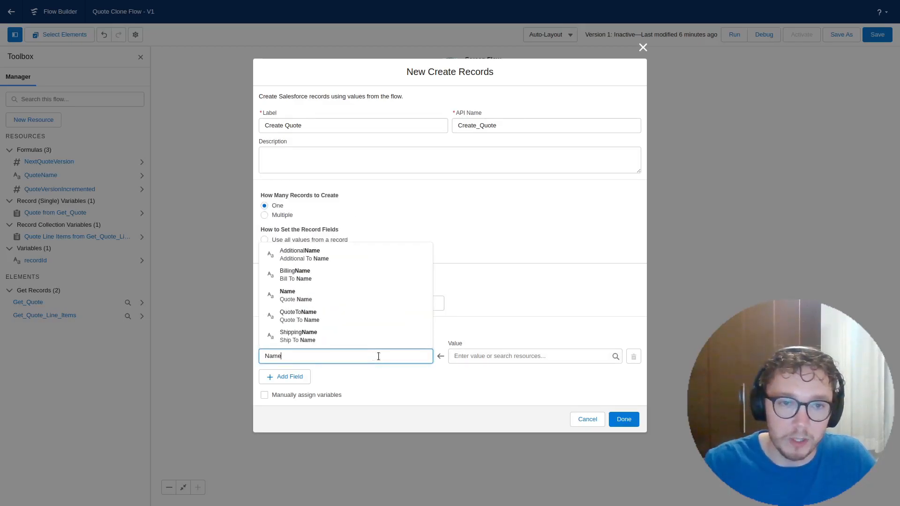
pyautogui.click(322, 300)
pyautogui.click(497, 357)
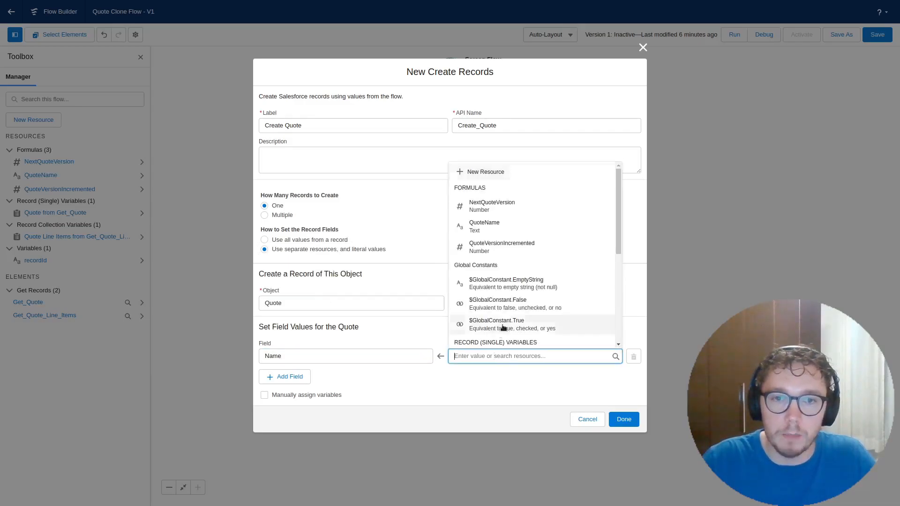
pyautogui.click(517, 227)
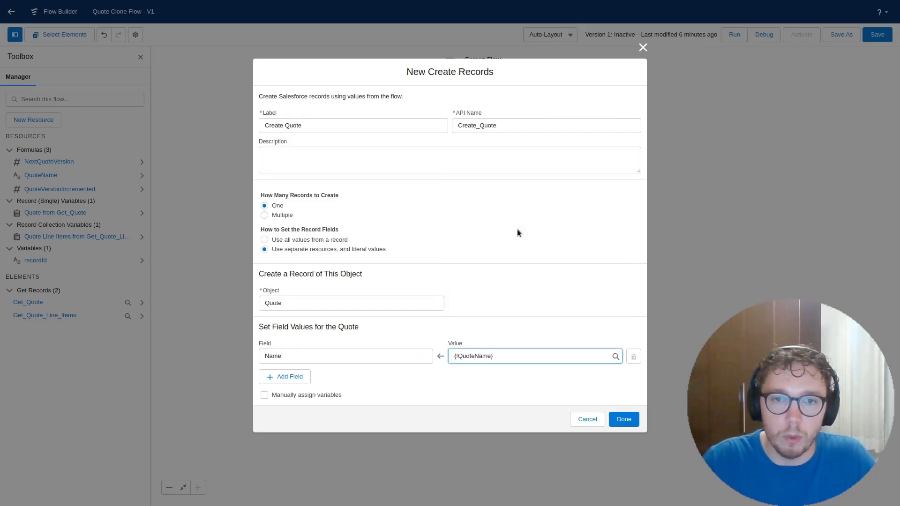
# - Add the OpportunityId field to the new quote and map it to the Opportunity ID from Get_Quote
pyautogui.click(290, 377)
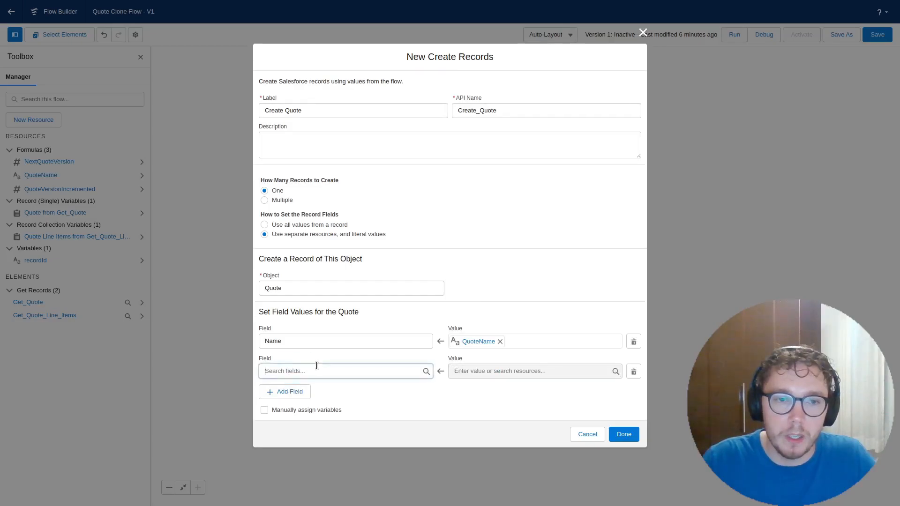
pyautogui.click(316, 366)
pyautogui.write('opp')
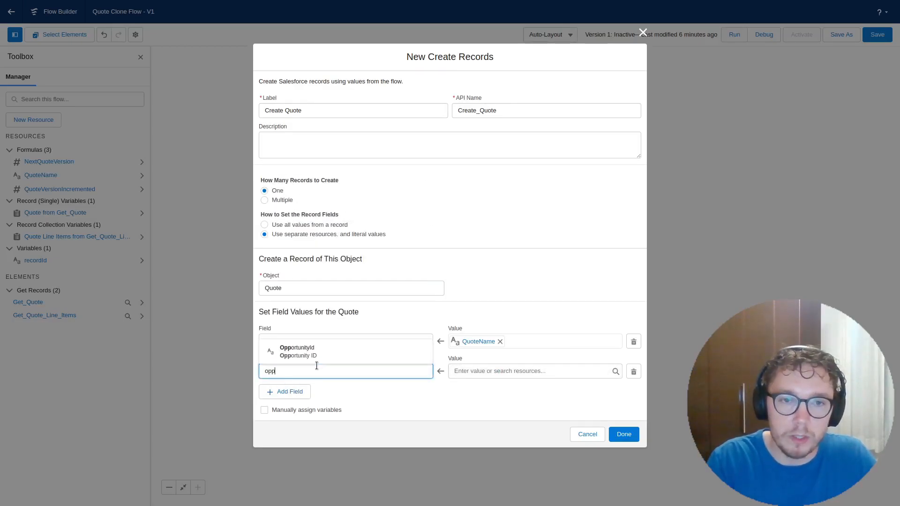
pyautogui.click(361, 354)
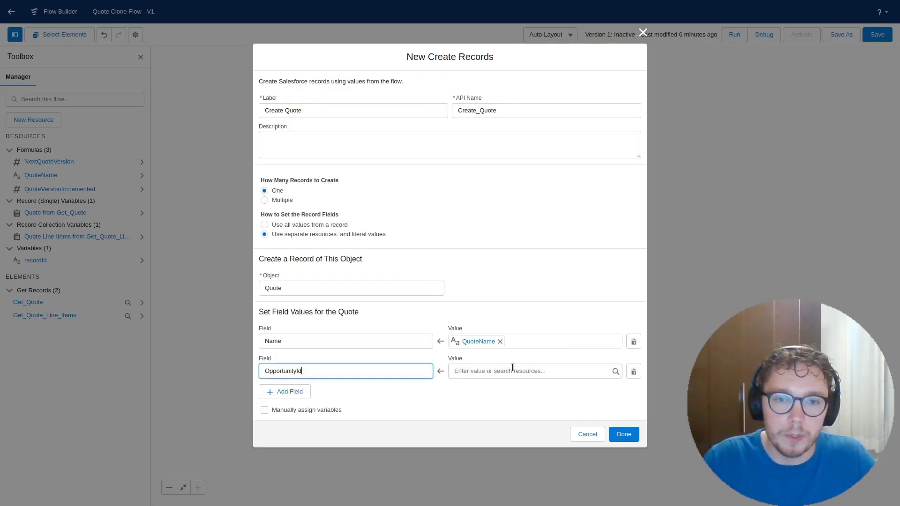
pyautogui.click(512, 368)
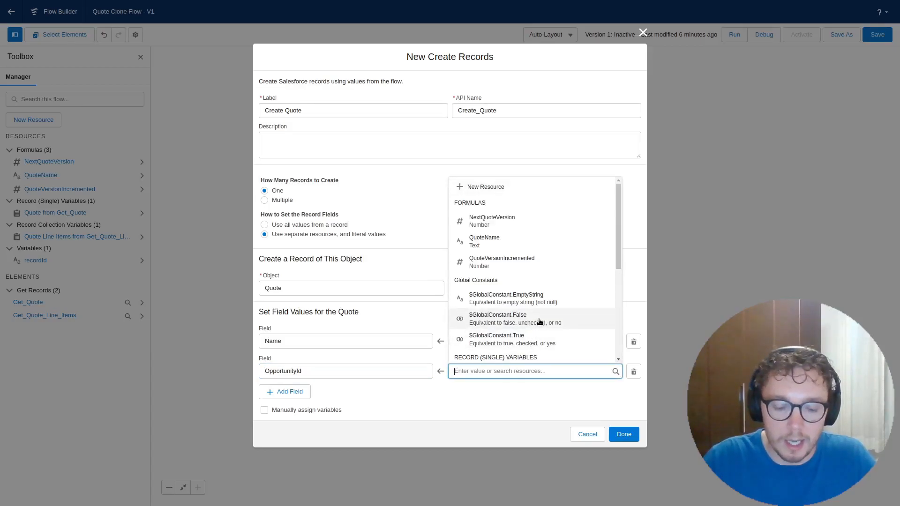
pyautogui.write('get')
pyautogui.click(509, 358)
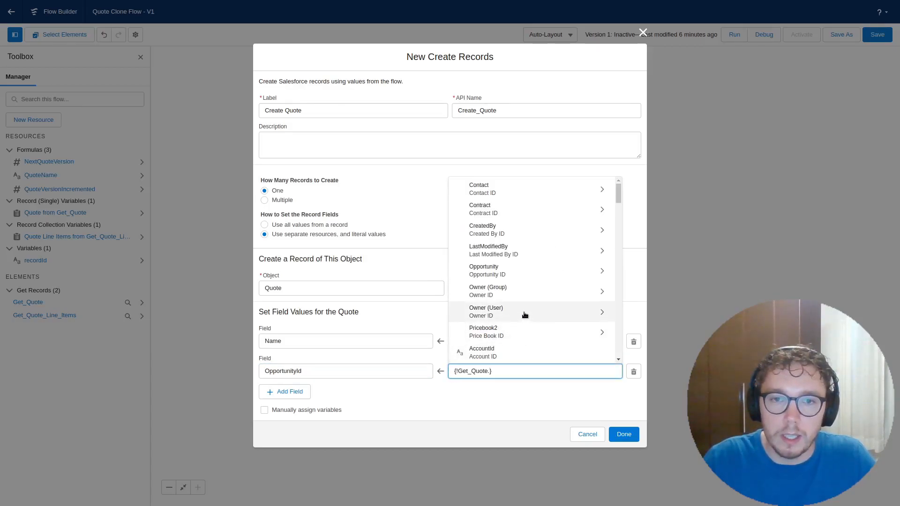
pyautogui.write('opp')
pyautogui.click(505, 351)
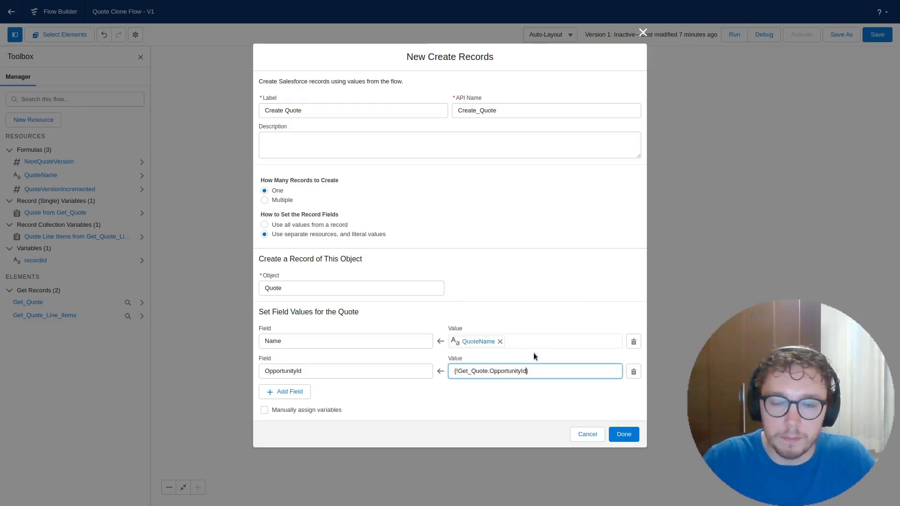
# - Add the ExpirationDate field to the new quote and map it to the Expiration Date from Get_Quote
pyautogui.click(301, 388)
pyautogui.click(331, 386)
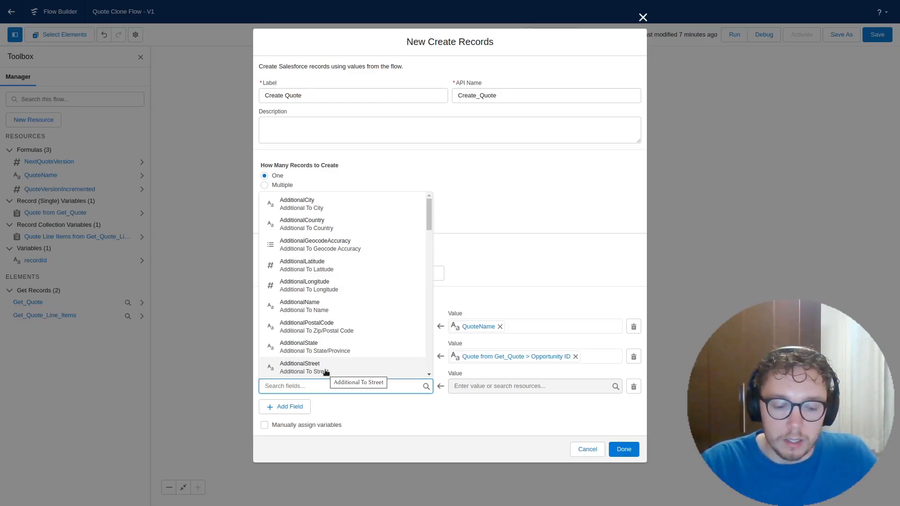
pyautogui.write('exp')
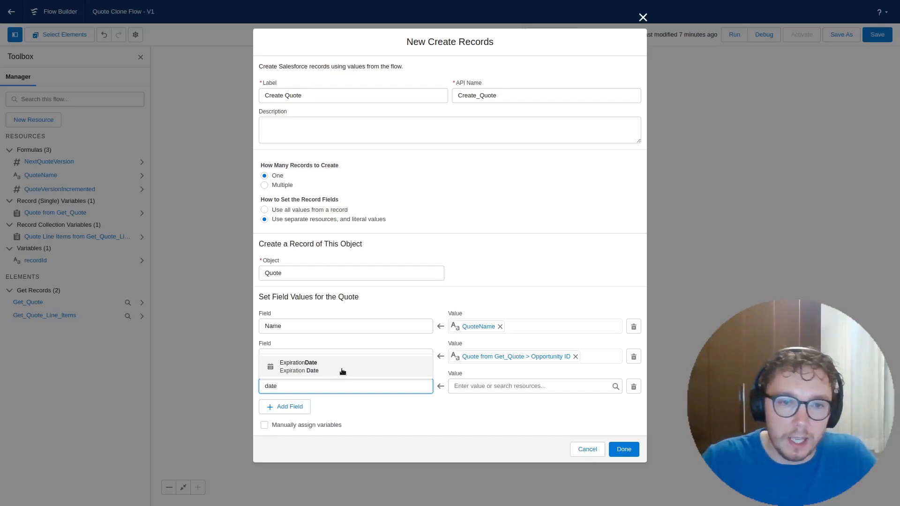
pyautogui.click(343, 371)
pyautogui.click(495, 386)
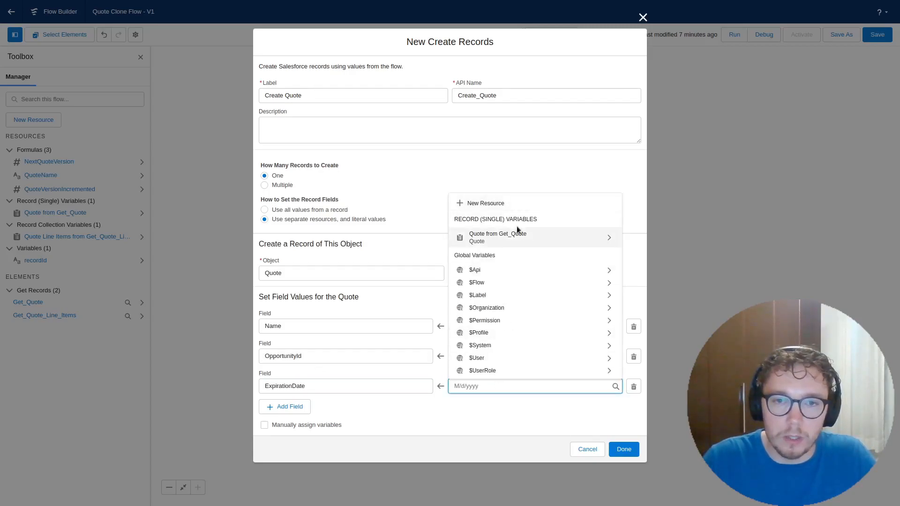
pyautogui.click(514, 245)
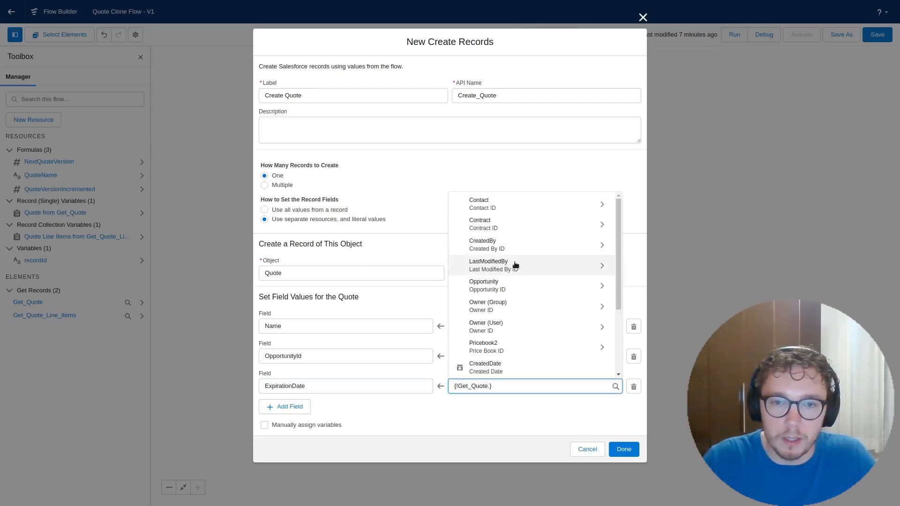
pyautogui.write('expi')
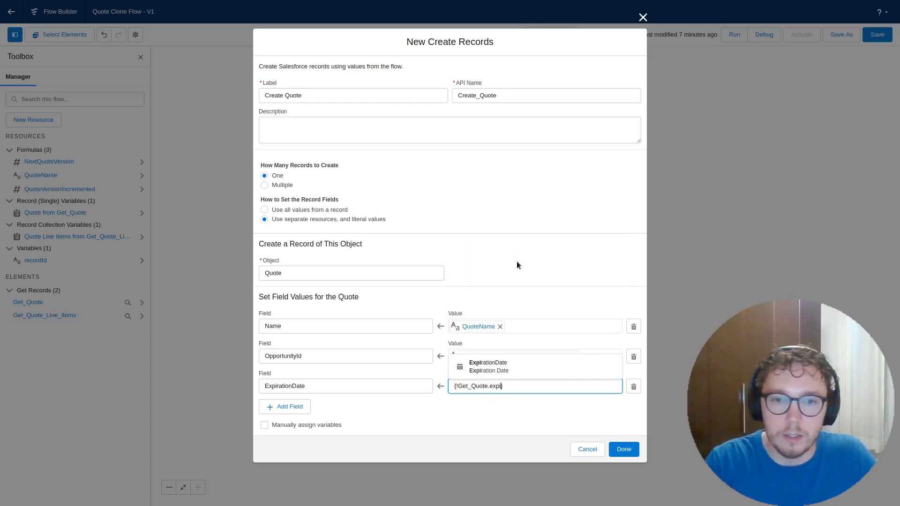
pyautogui.click(501, 358)
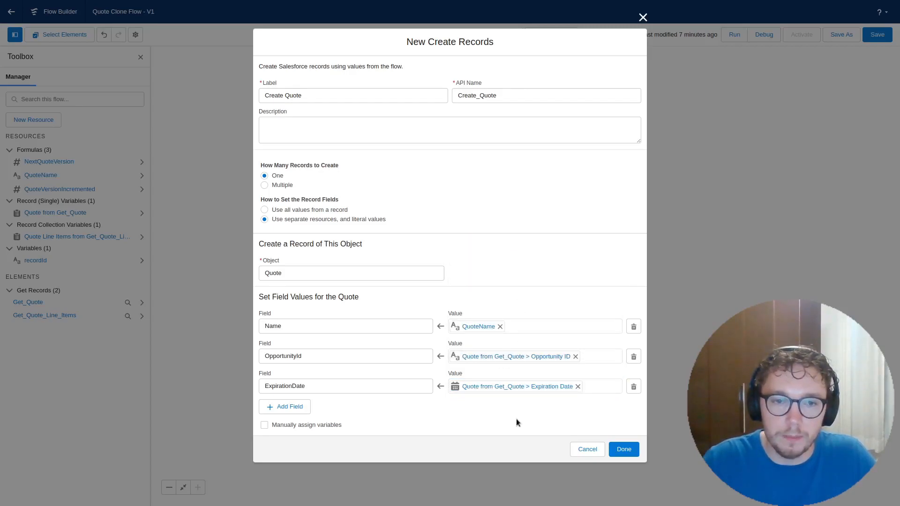
# - Add the Next_Quote_Version__c field to the new quote and map it to the QuoteVersionIncremented formula
pyautogui.click(287, 406)
pyautogui.click(345, 410)
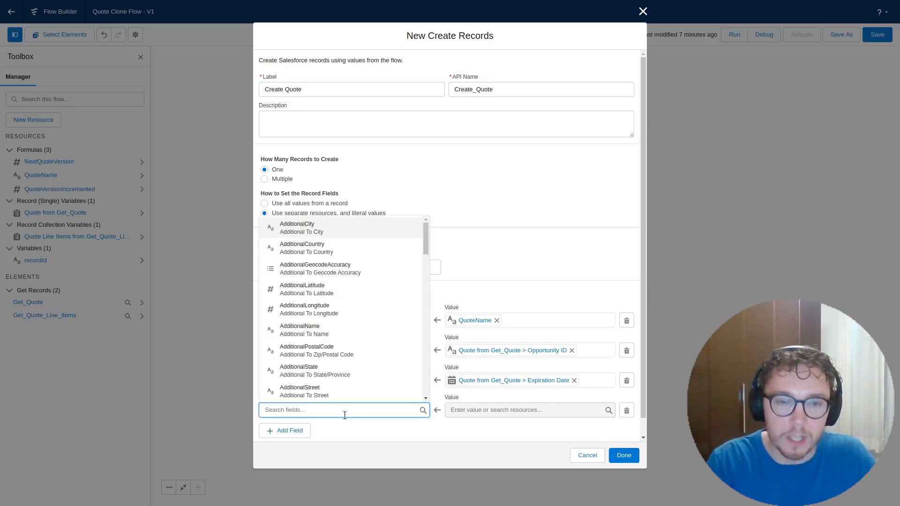
pyautogui.write('quote')
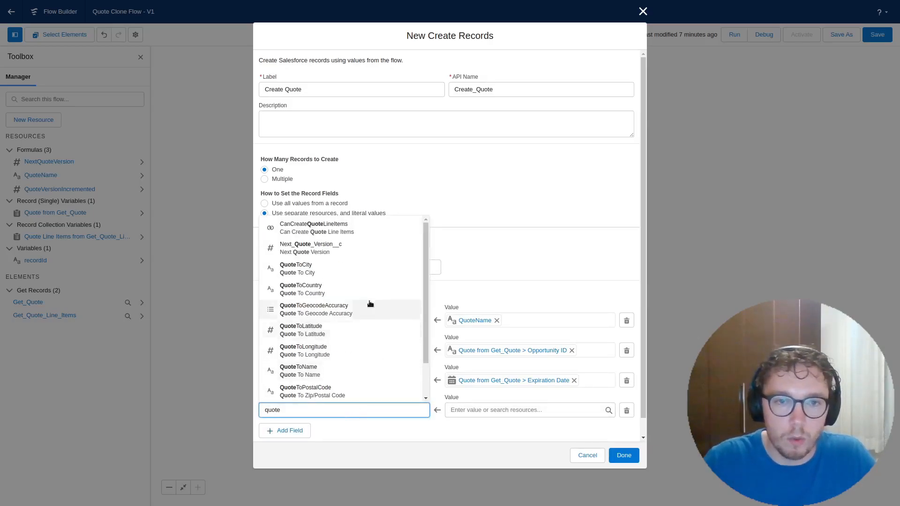
pyautogui.click(361, 249)
pyautogui.click(475, 407)
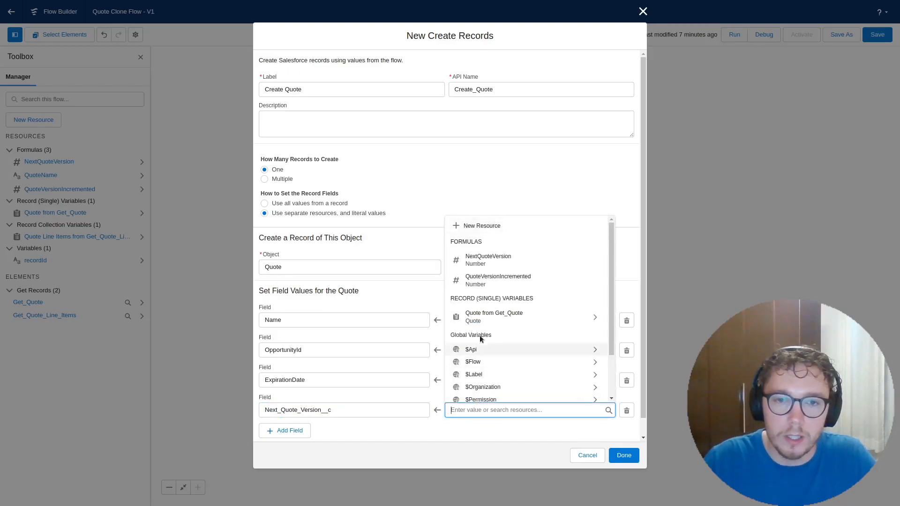
pyautogui.click(519, 280)
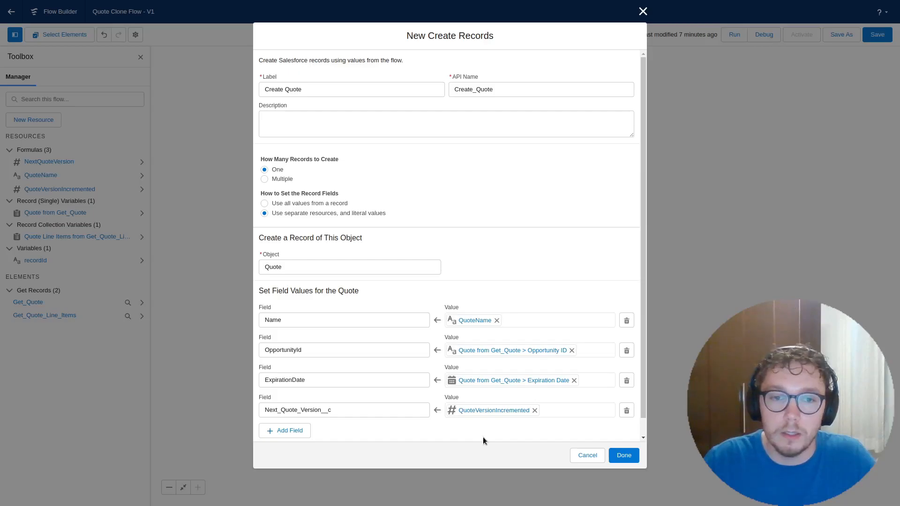
# - Add the Pricebook2Id field to the new quote and map it to Pricebook2Id from Get_Quote
pyautogui.click(290, 430)
pyautogui.write('pru')
pyautogui.press('BackSpace')
pyautogui.write('ice')
pyautogui.click(296, 404)
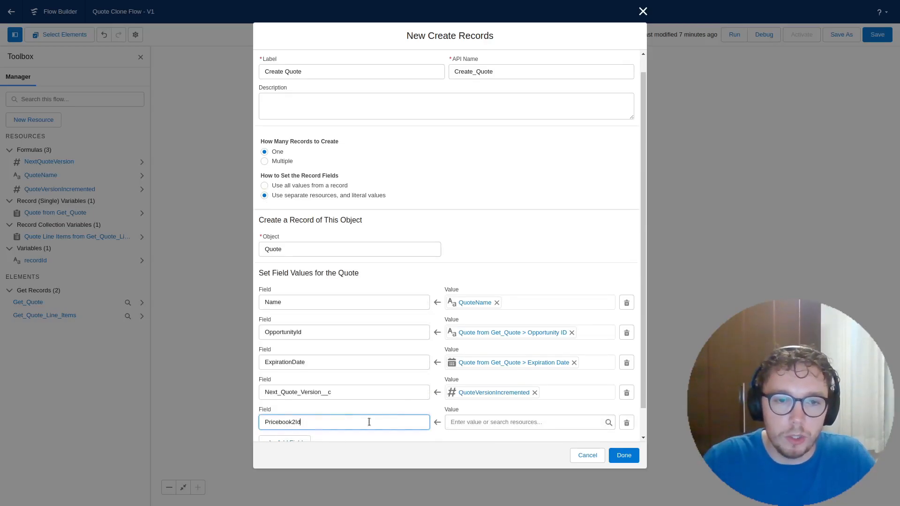
pyautogui.click(453, 422)
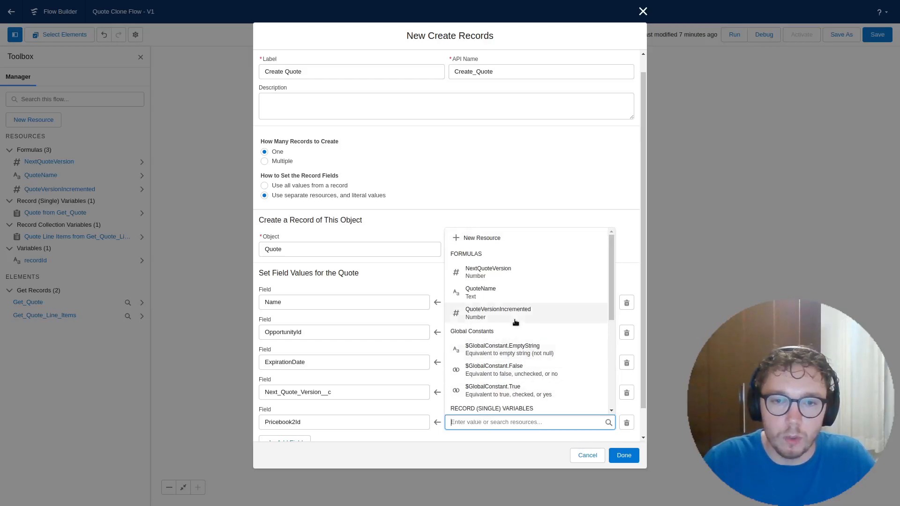
pyautogui.write('get')
pyautogui.click(520, 400)
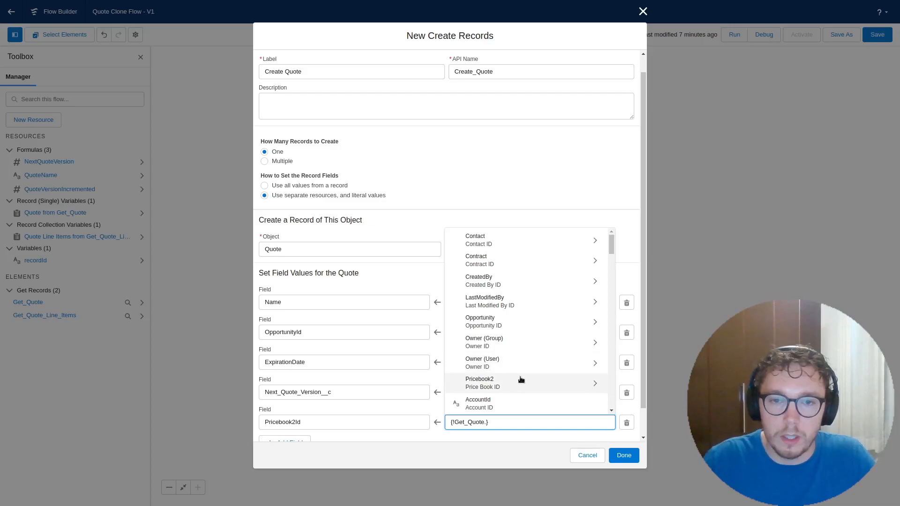
pyautogui.write('price')
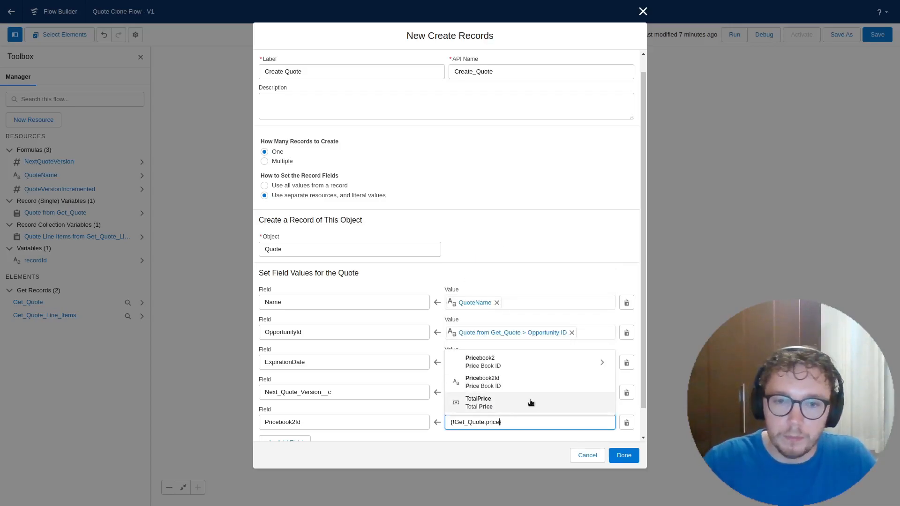
pyautogui.click(518, 382)
pyautogui.click(489, 445)
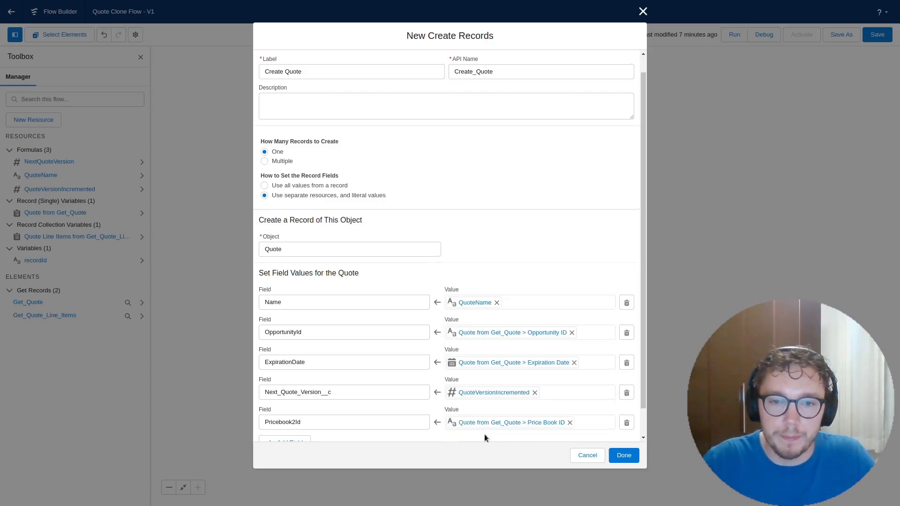
# - Add the Description field mapped to the Description from Get_Quote, and finish the Create Quote element
pyautogui.scroll(-2, 484, 433)
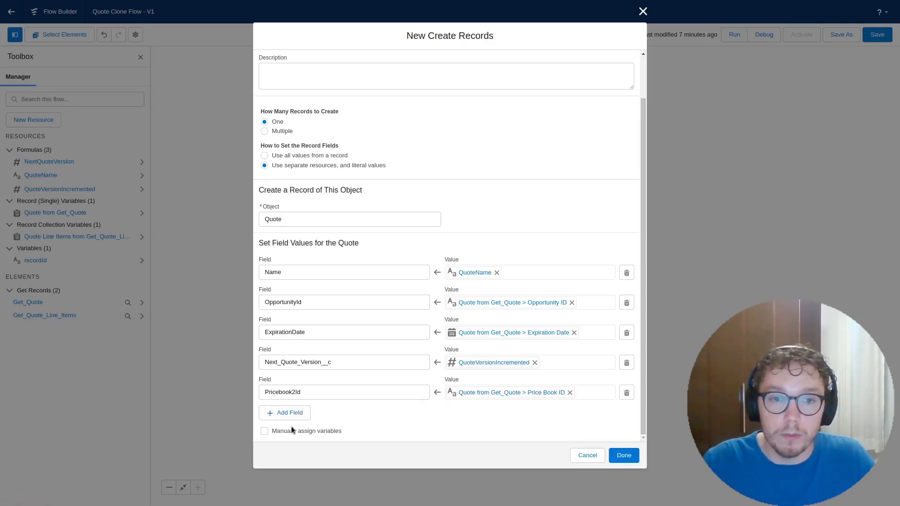
pyautogui.click(291, 412)
pyautogui.scroll(-2, 379, 371)
pyautogui.click(341, 394)
pyautogui.write('Des')
pyautogui.click(341, 370)
pyautogui.click(476, 389)
pyautogui.write('{!Get')
pyautogui.click(509, 375)
pyautogui.write('Des')
pyautogui.click(511, 372)
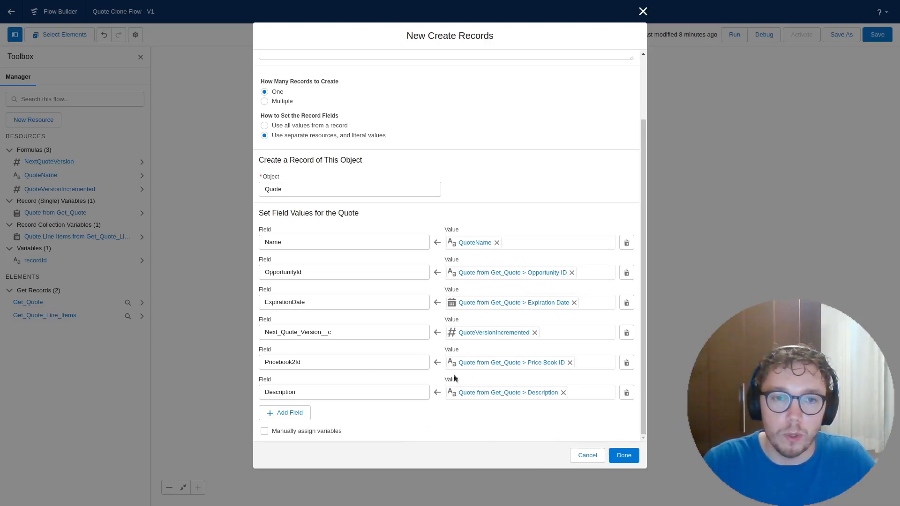
pyautogui.click(624, 455)
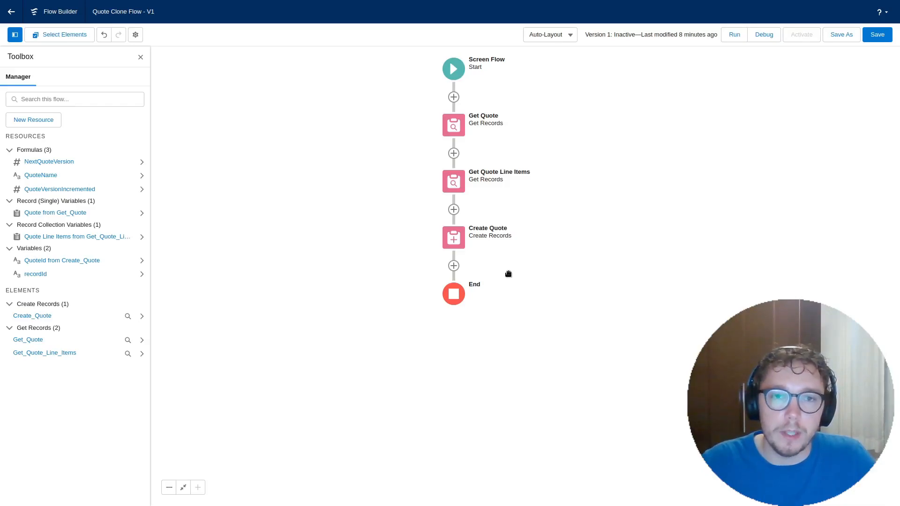
# - Add a Loop element labelled Loop Through Quote Line Items after Create Quote
pyautogui.click(454, 265)
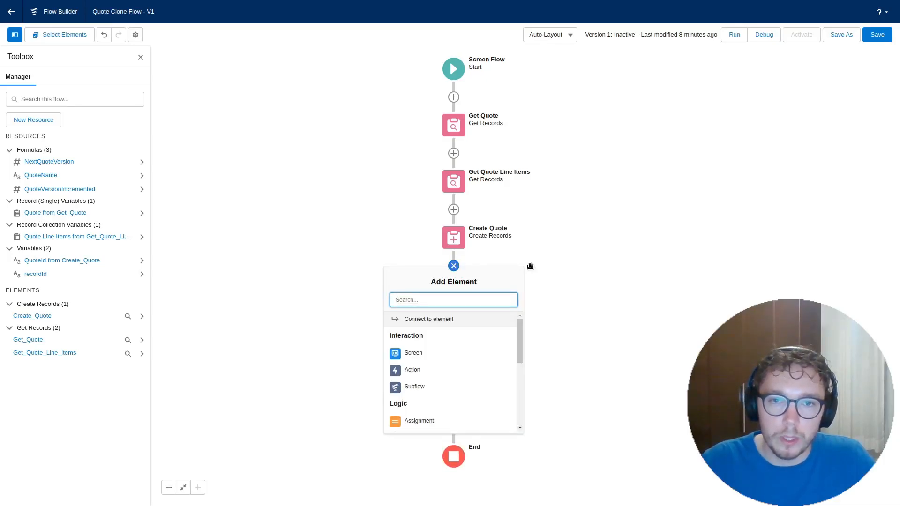
pyautogui.write('loop')
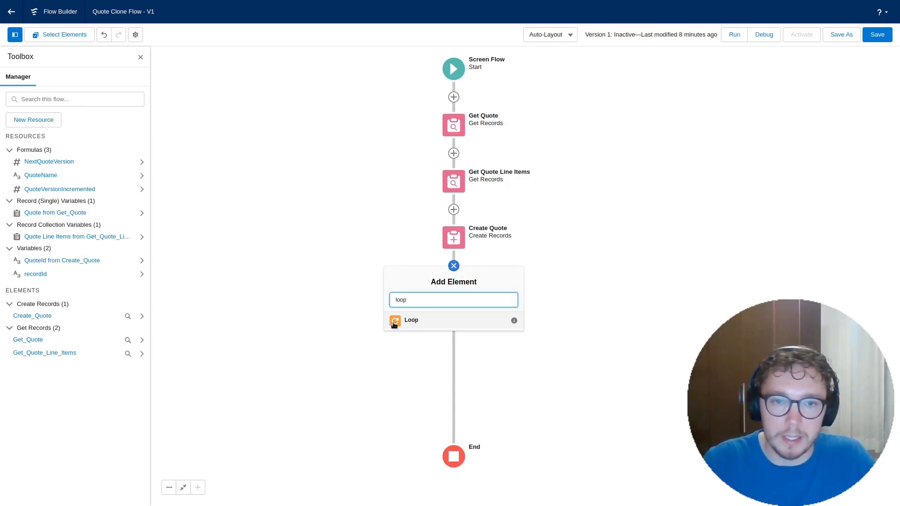
pyautogui.click(400, 326)
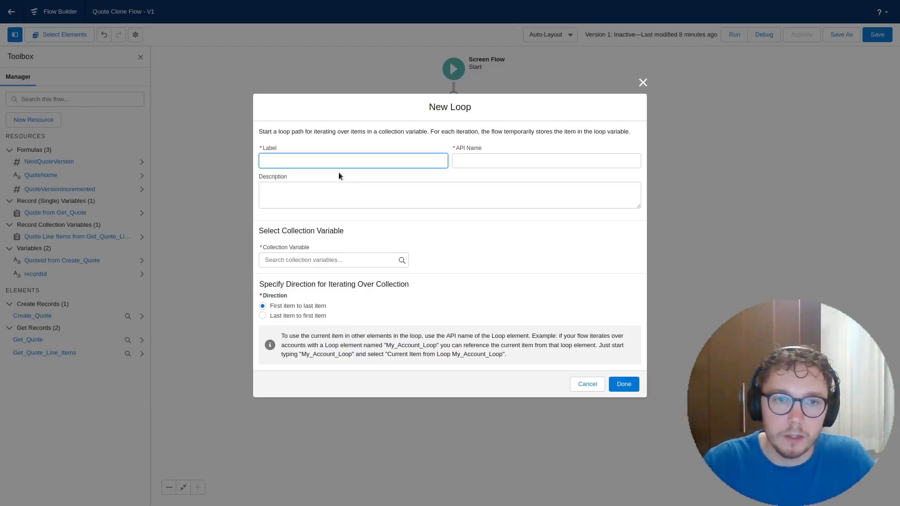
pyautogui.write('Loop Through Quote Line Items')
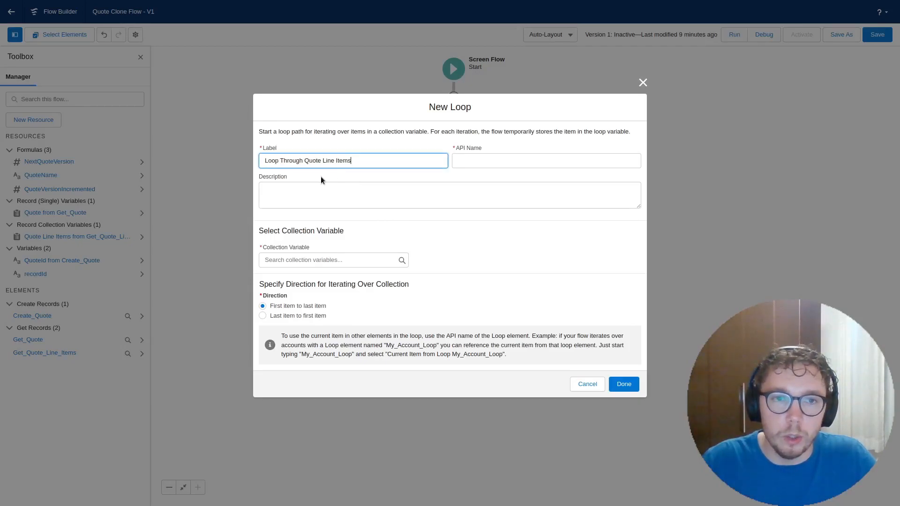
pyautogui.press('Tab')
pyautogui.press('Tab')
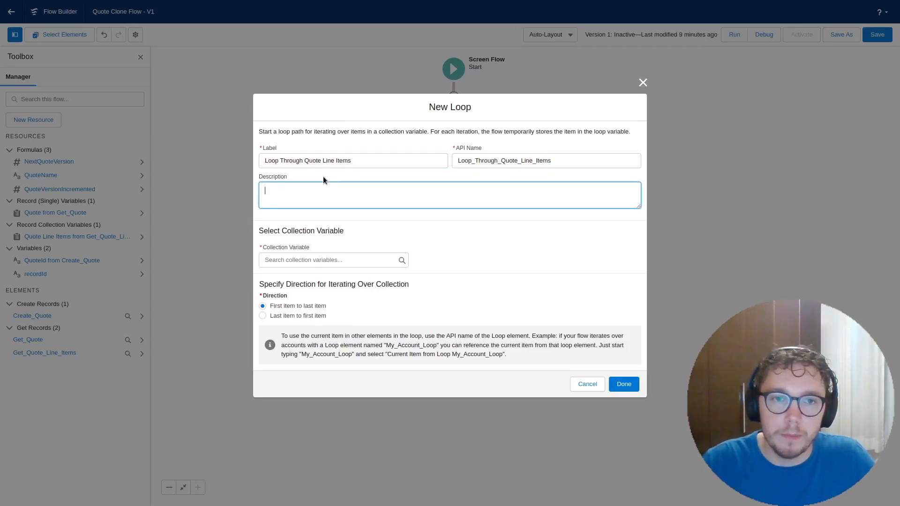
# - Set the loop's collection variable to Quote Line Items from Get_Quote_Line_Items and finish the element
pyautogui.click(337, 255)
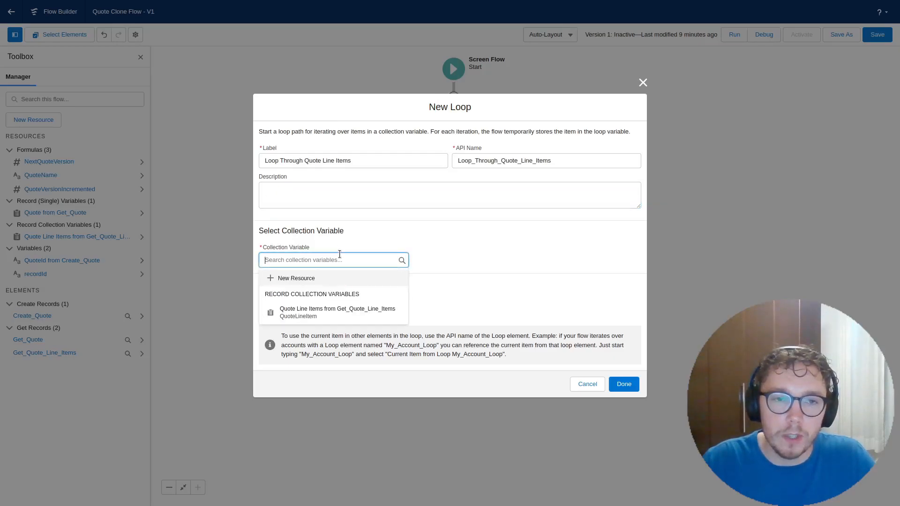
pyautogui.click(339, 314)
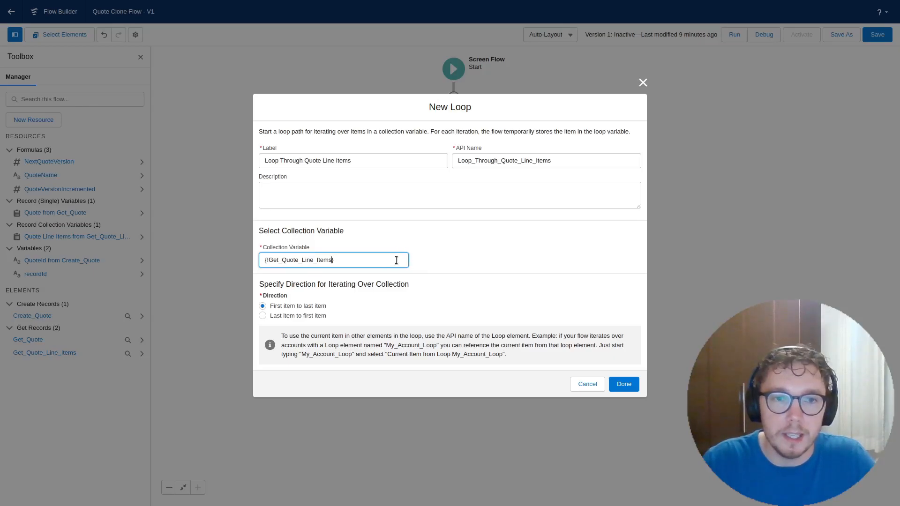
pyautogui.click(442, 281)
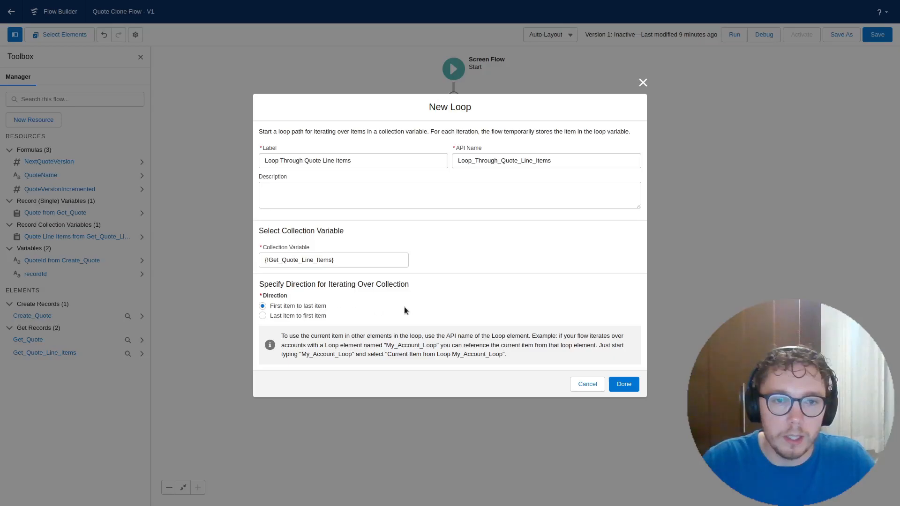
pyautogui.click(623, 384)
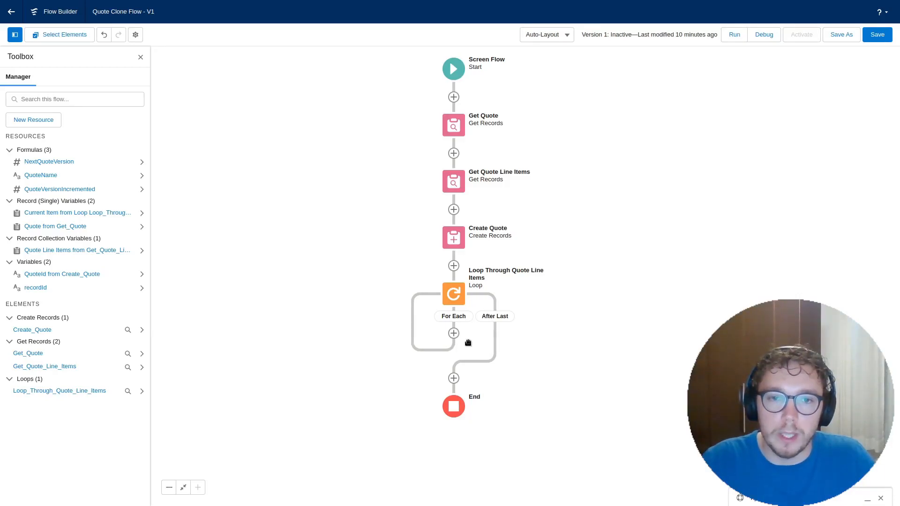
# - Add a Create Records element labelled Create Quote Line Items on the loop's For Each path
pyautogui.click(454, 333)
pyautogui.write('Create')
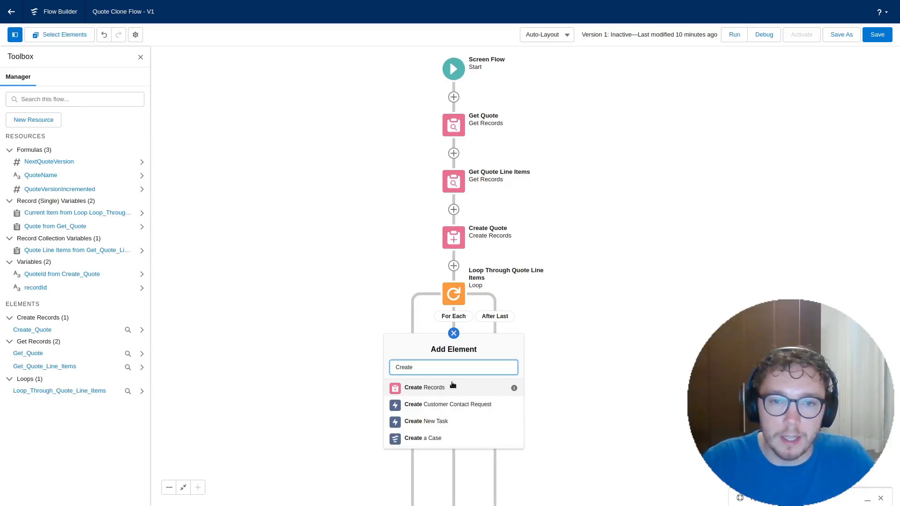
pyautogui.click(453, 386)
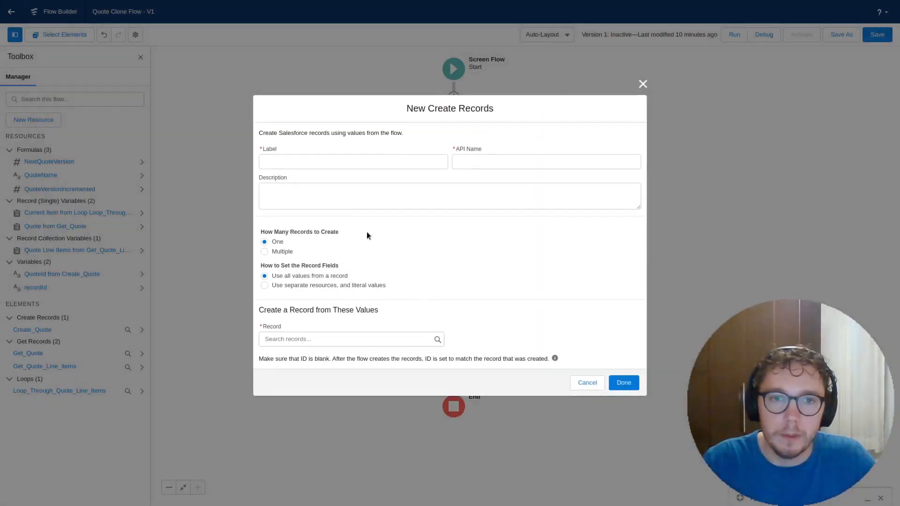
pyautogui.write('Create Quote Line Items')
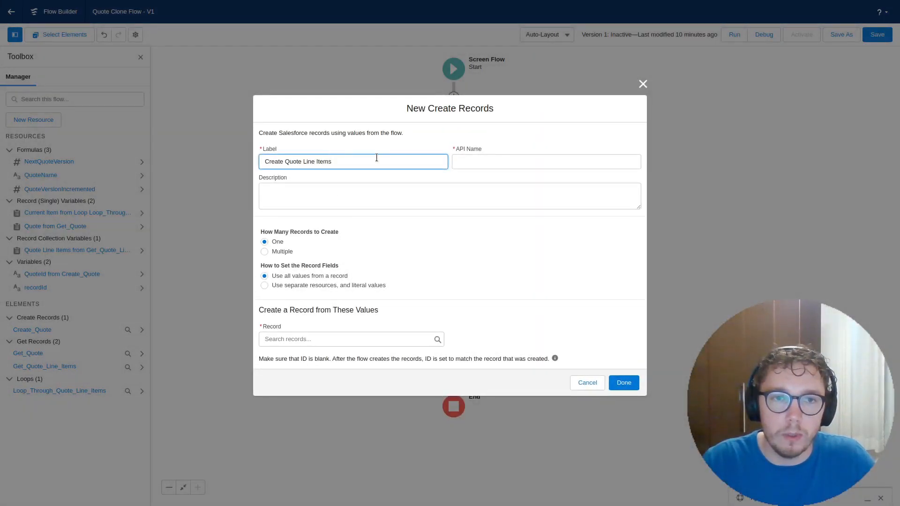
pyautogui.press('Tab')
pyautogui.click(374, 205)
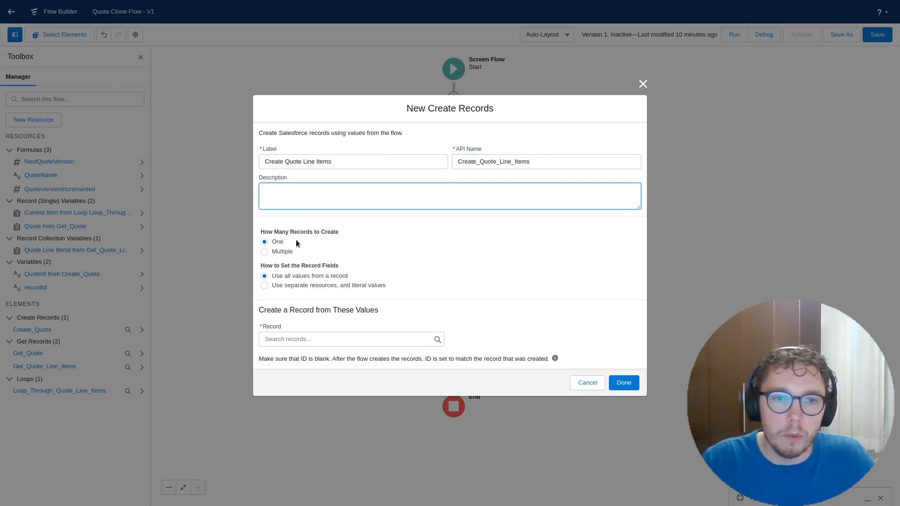
# - Set the element to use separate resources and literal values, with Quote Line Item as the object
pyautogui.click(320, 288)
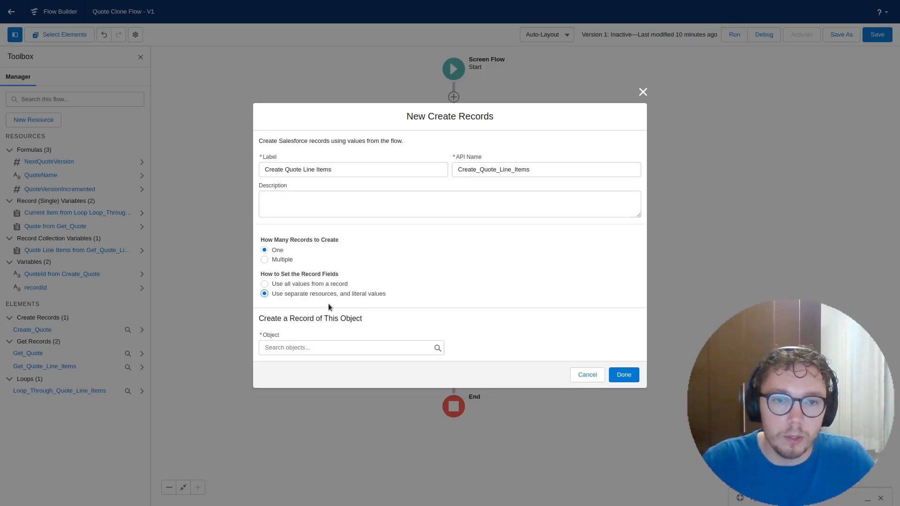
pyautogui.click(364, 343)
pyautogui.write('quote')
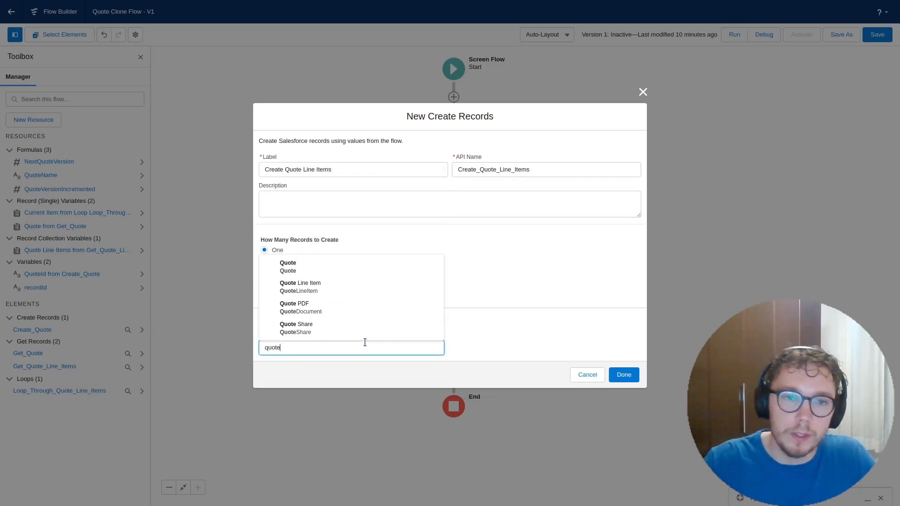
pyautogui.click(319, 287)
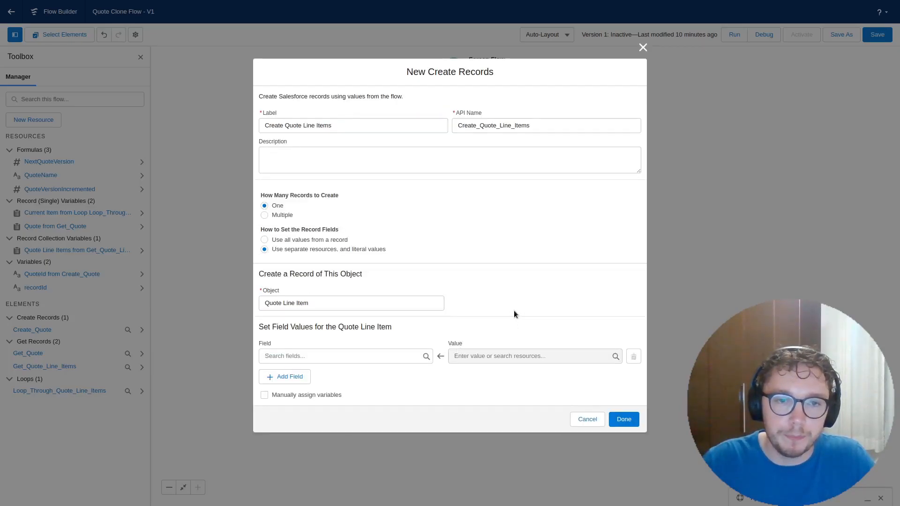
# - Set the QuoteId field of the new line item to QuoteId from Create_Quote
pyautogui.click(391, 357)
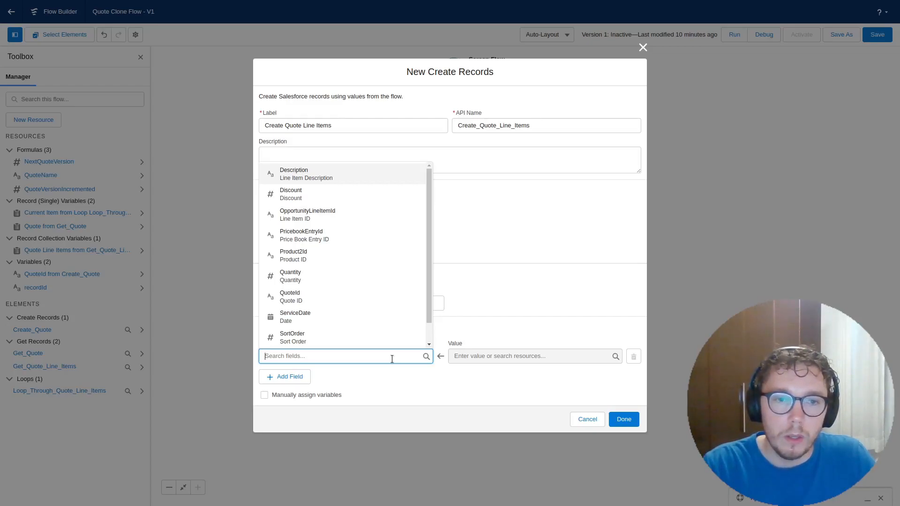
pyautogui.write('quote')
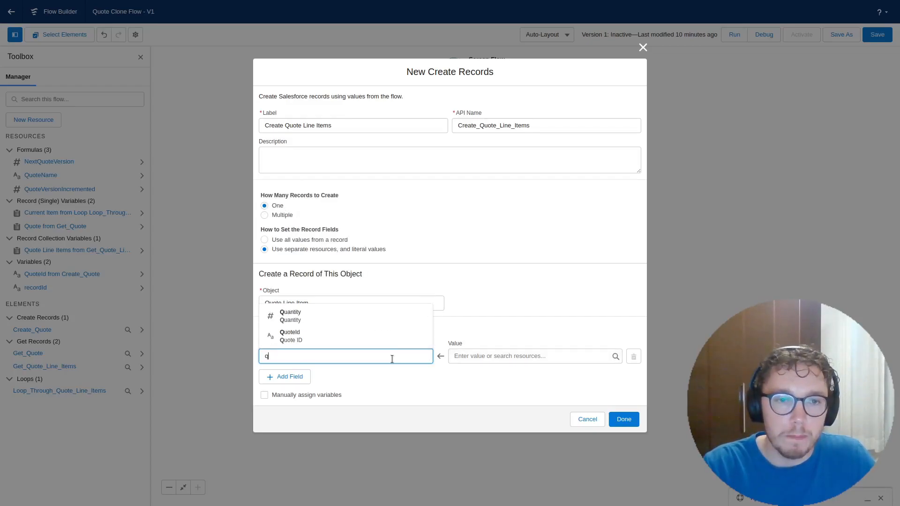
pyautogui.click(287, 331)
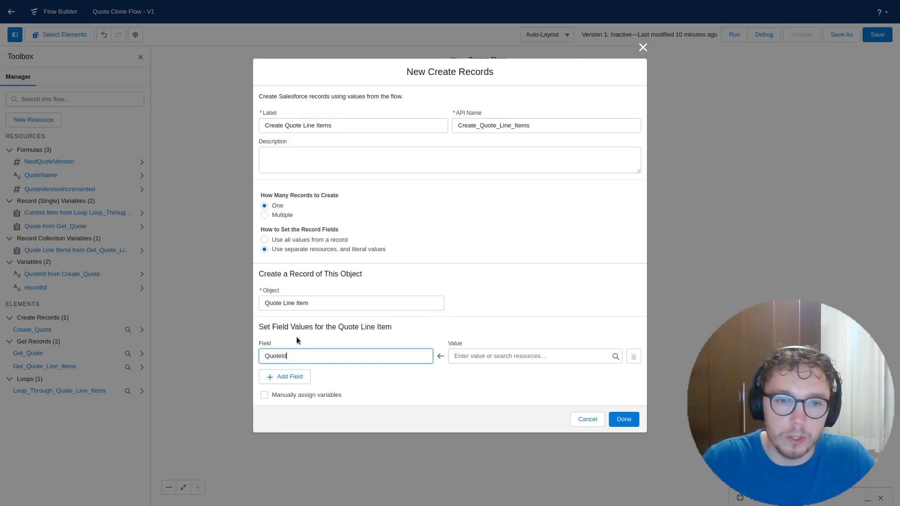
pyautogui.click(482, 355)
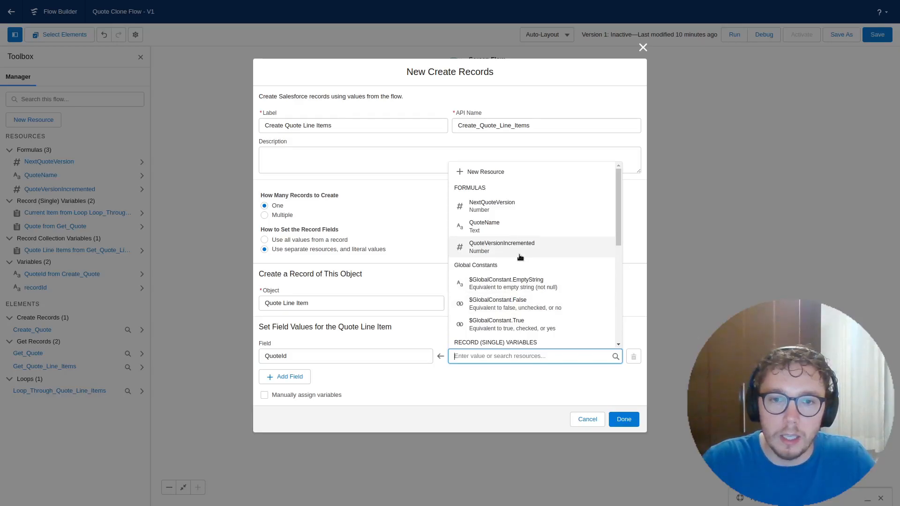
pyautogui.scroll(-3, 520, 257)
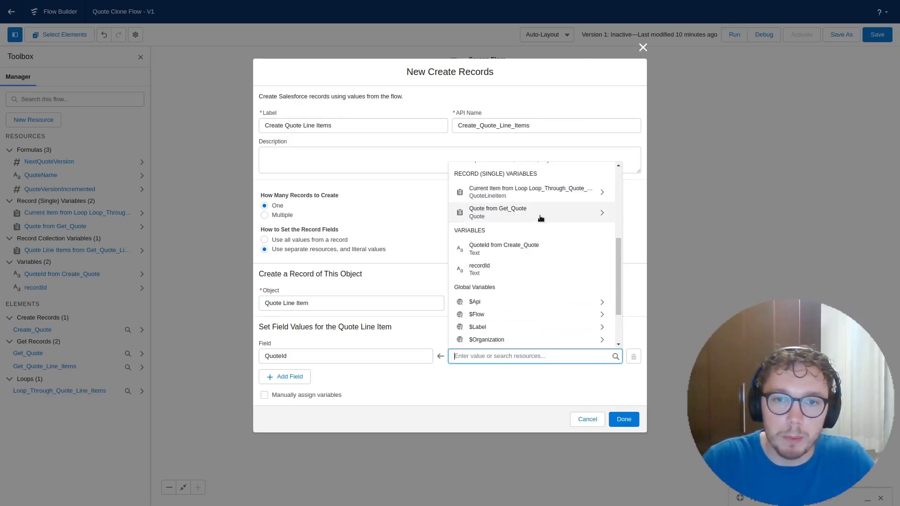
pyautogui.click(538, 245)
# - Add the Quantity field to the new quote line item and open its value choices
pyautogui.click(291, 377)
pyautogui.click(322, 371)
pyautogui.write('quant')
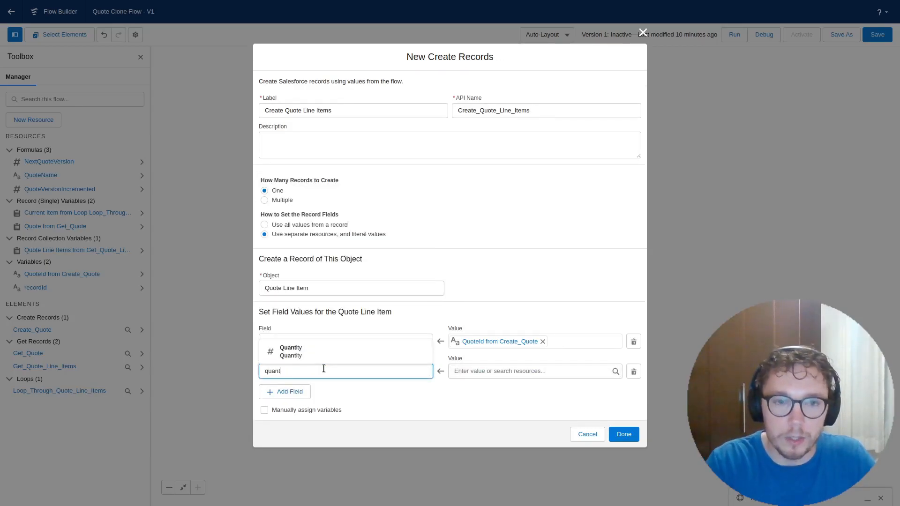
pyautogui.click(330, 355)
pyautogui.click(459, 371)
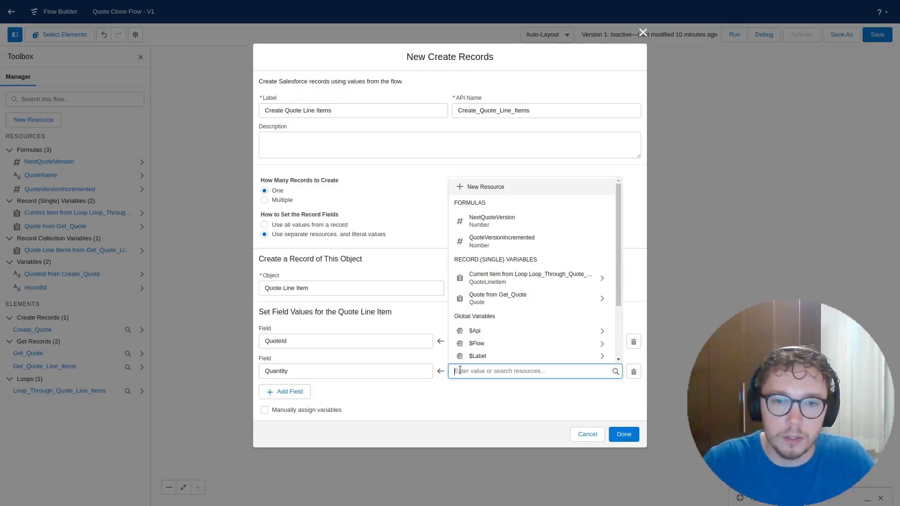
pyautogui.click(504, 299)
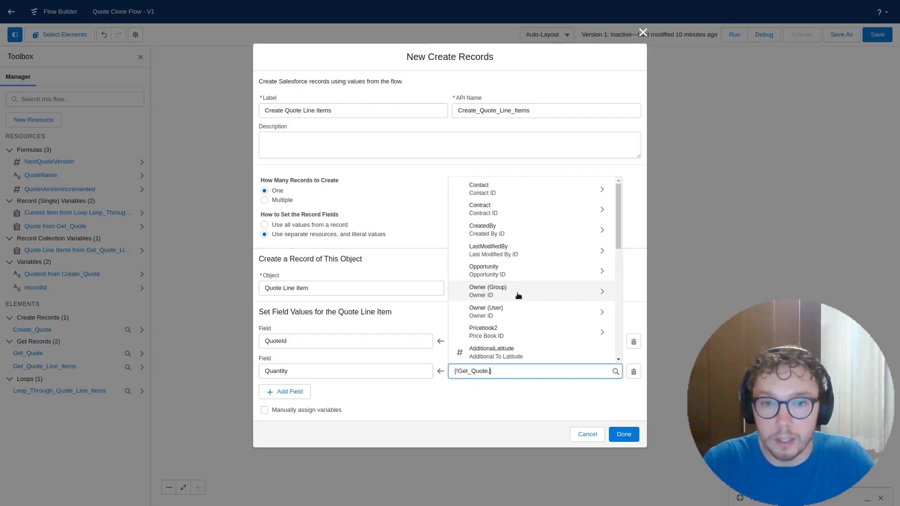
pyautogui.write('quan')
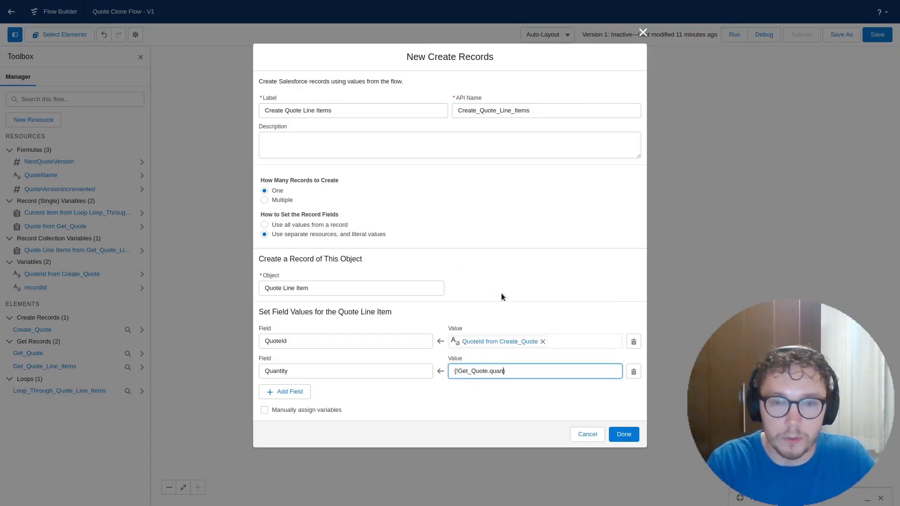
pyautogui.press('BackSpace')
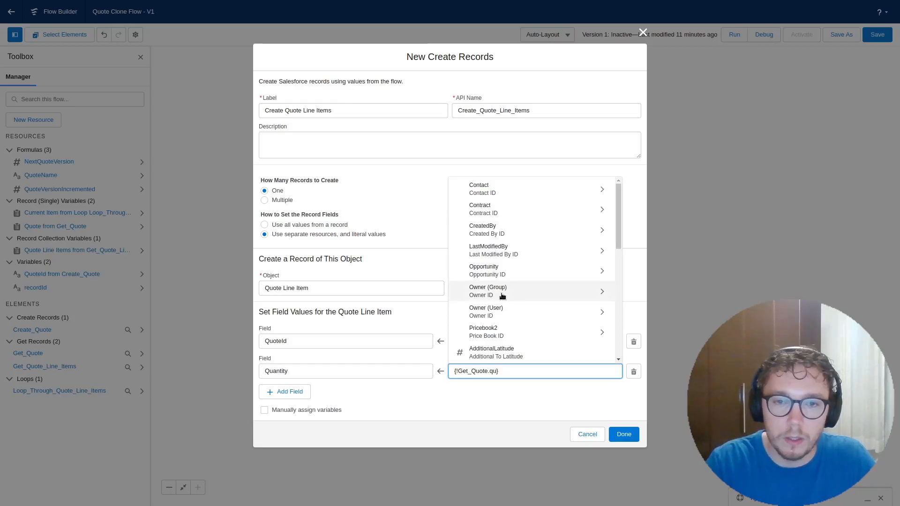
pyautogui.press('BackSpace')
pyautogui.press('BackSpace')
pyautogui.press('BackSpace')
pyautogui.press('BackSpace')
pyautogui.press('BackSpace')
pyautogui.press('BackSpace')
pyautogui.press('BackSpace')
pyautogui.press('BackSpace')
pyautogui.press('BackSpace')
pyautogui.press('BackSpace')
pyautogui.press('BackSpace')
pyautogui.press('BackSpace')
pyautogui.press('BackSpace')
pyautogui.press('BackSpace')
pyautogui.press('BackSpace')
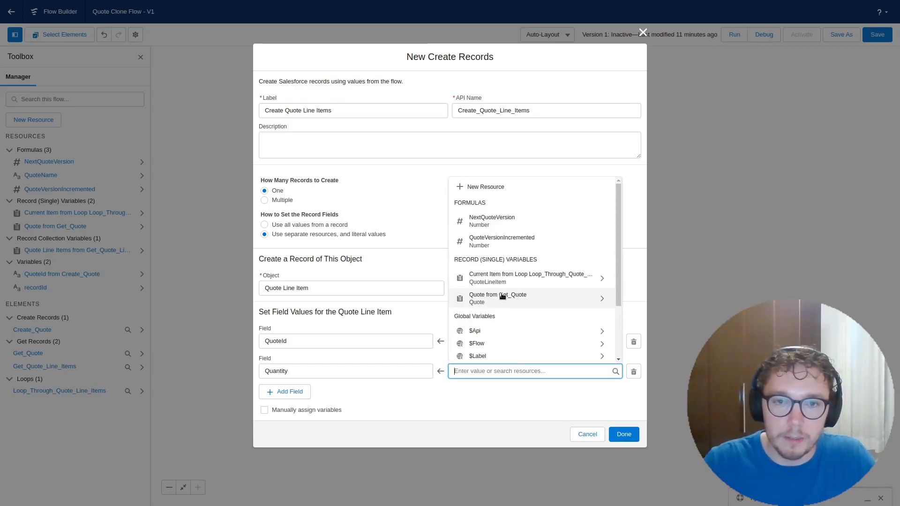
# - Map Quantity to the Quantity of the current item from Loop_Through_Quote_Line_Items
pyautogui.click(552, 279)
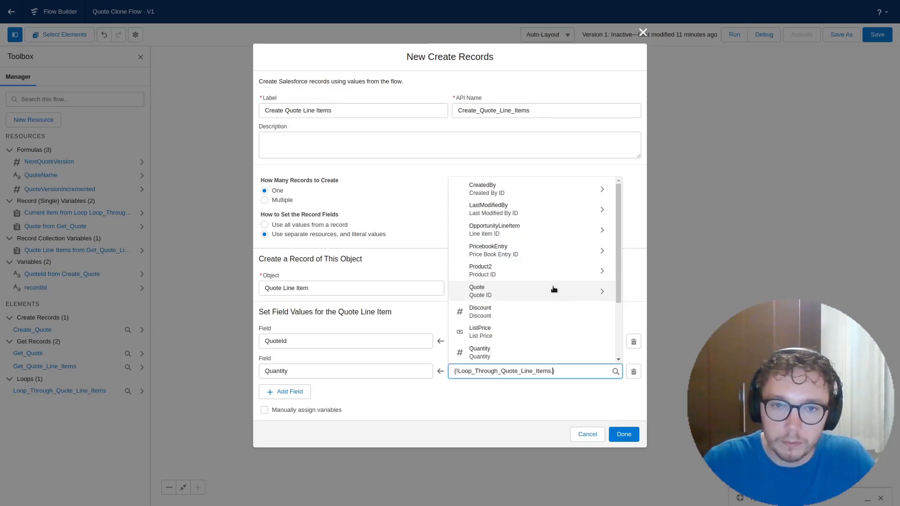
pyautogui.write('q')
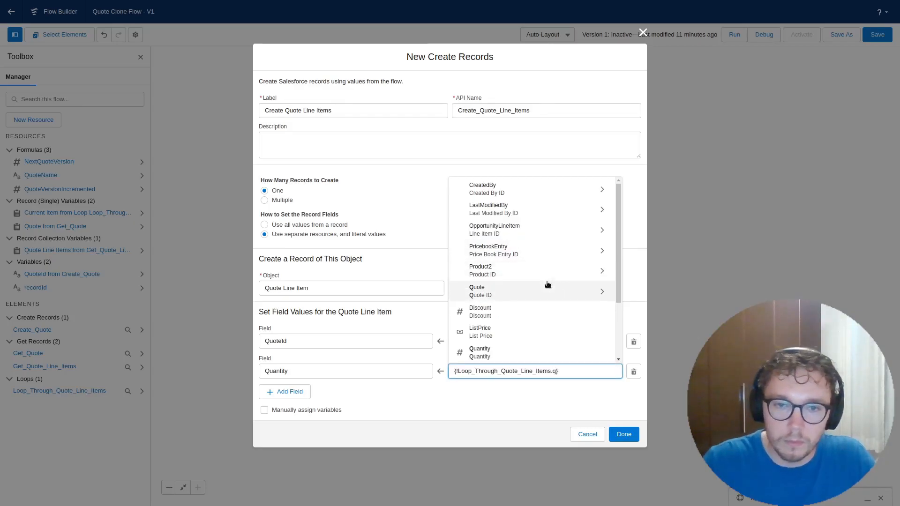
pyautogui.click(479, 352)
# - Add the UnitPrice field and map it to the UnitPrice of the current item from Loop_Through_Quote_Line_Items
pyautogui.click(308, 392)
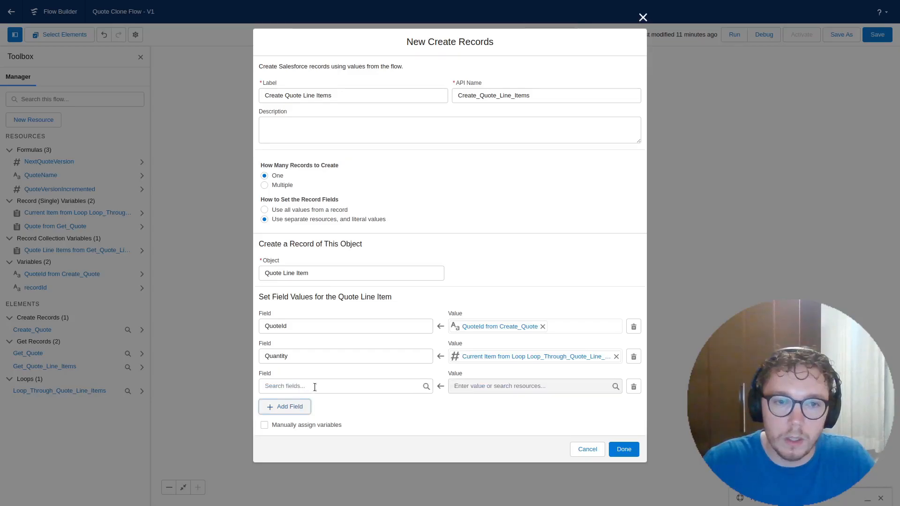
pyautogui.click(319, 386)
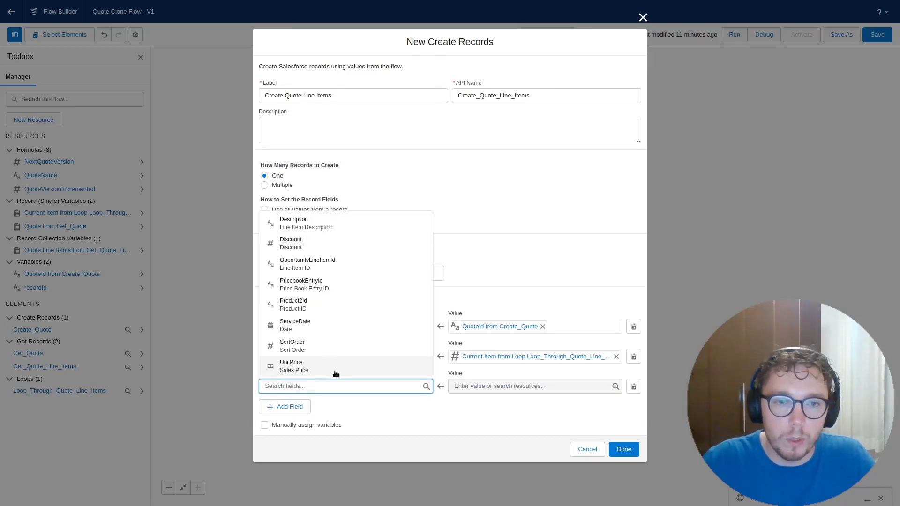
pyautogui.click(335, 370)
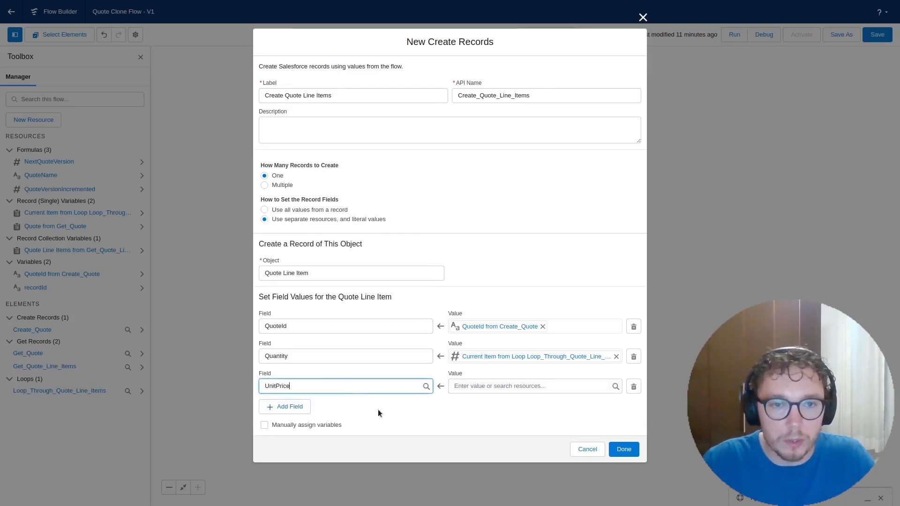
pyautogui.click(480, 386)
pyautogui.click(502, 300)
pyautogui.write('sa')
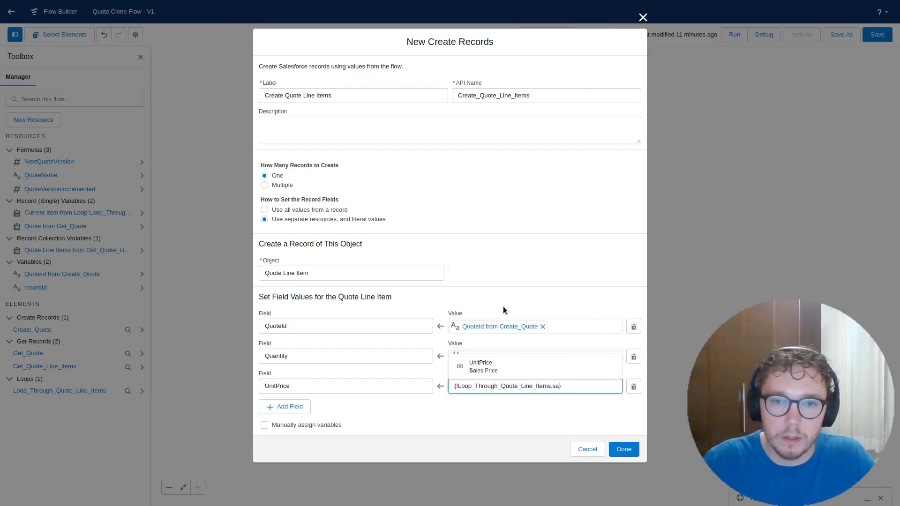
pyautogui.click(488, 366)
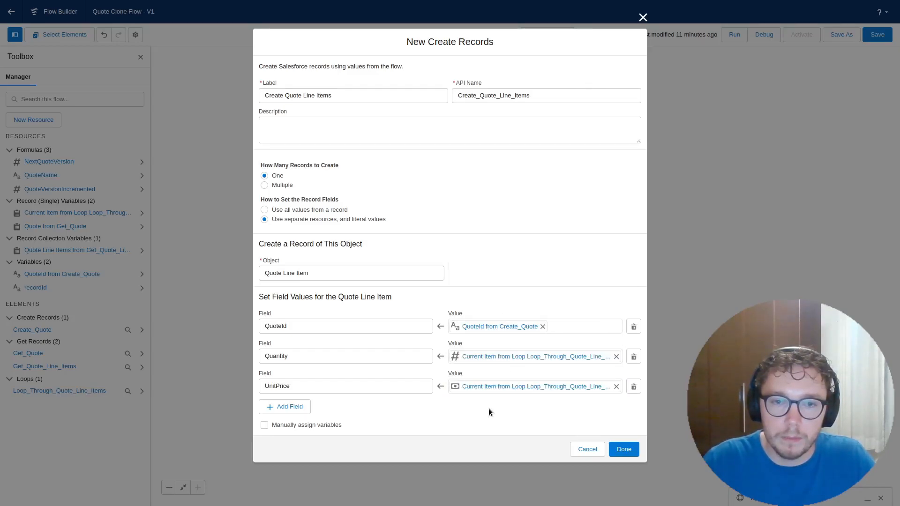
# - Add the PricebookEntryId field and map it to the current loop item's PricebookEntryId
pyautogui.click(294, 412)
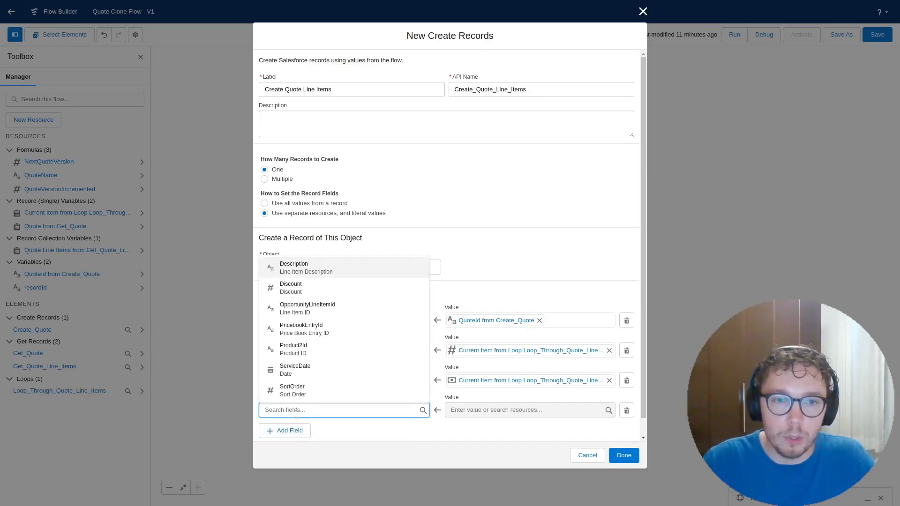
pyautogui.click(313, 329)
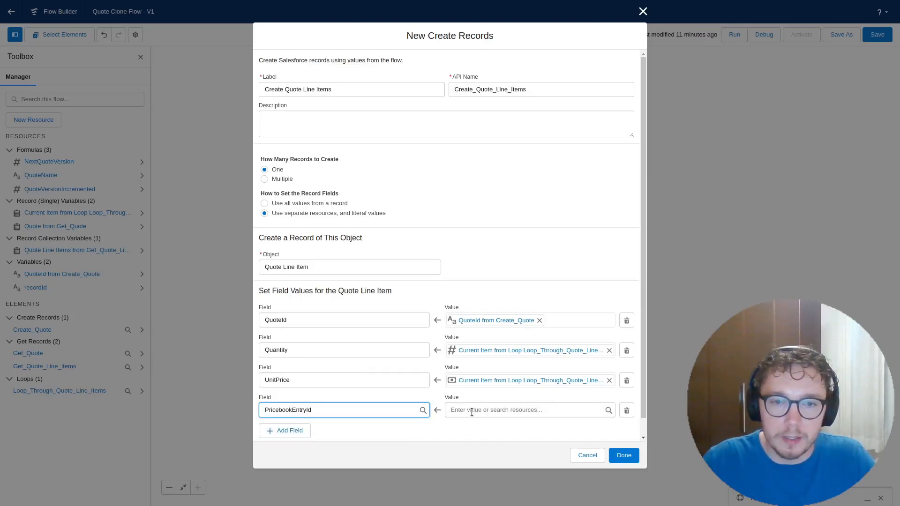
pyautogui.click(471, 410)
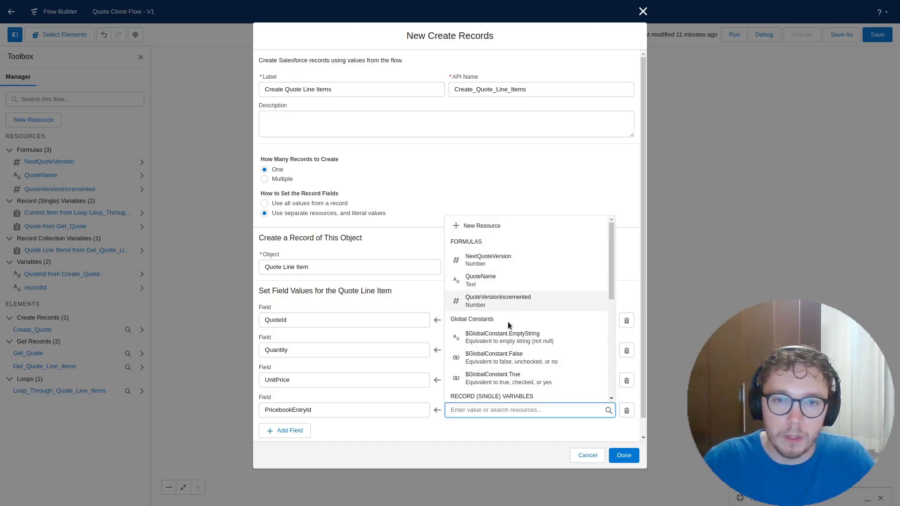
pyautogui.scroll(-3, 508, 322)
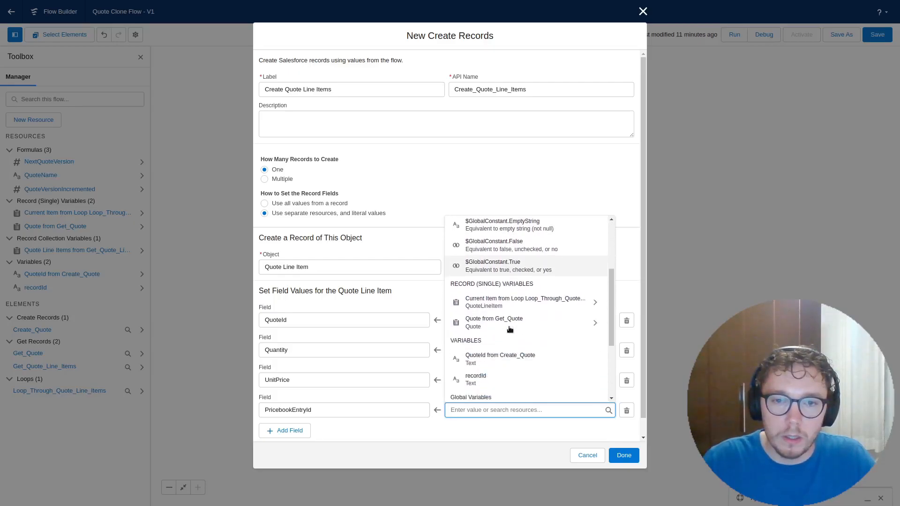
pyautogui.click(514, 302)
pyautogui.write('price')
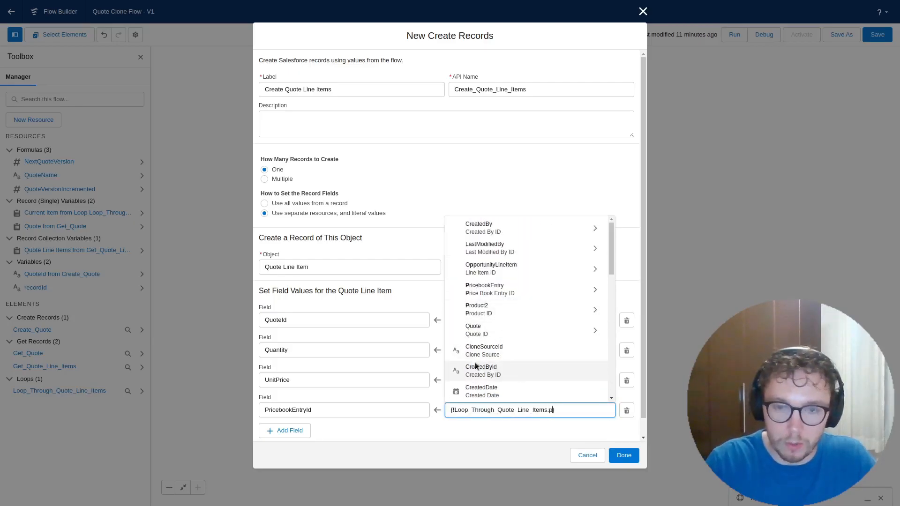
pyautogui.click(478, 354)
pyautogui.click(465, 432)
# - Add the Description field to the new quote line item and open its value for entry
pyautogui.scroll(-1, 466, 433)
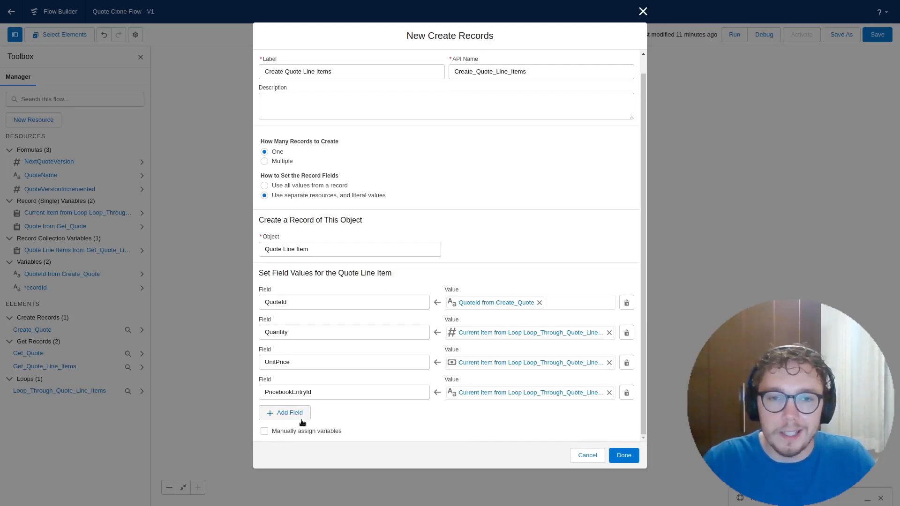
pyautogui.click(302, 421)
pyautogui.click(321, 422)
pyautogui.write('des')
pyautogui.click(321, 403)
pyautogui.click(471, 422)
pyautogui.write('des')
pyautogui.press('BackSpace')
pyautogui.press('BackSpace')
pyautogui.press('BackSpace')
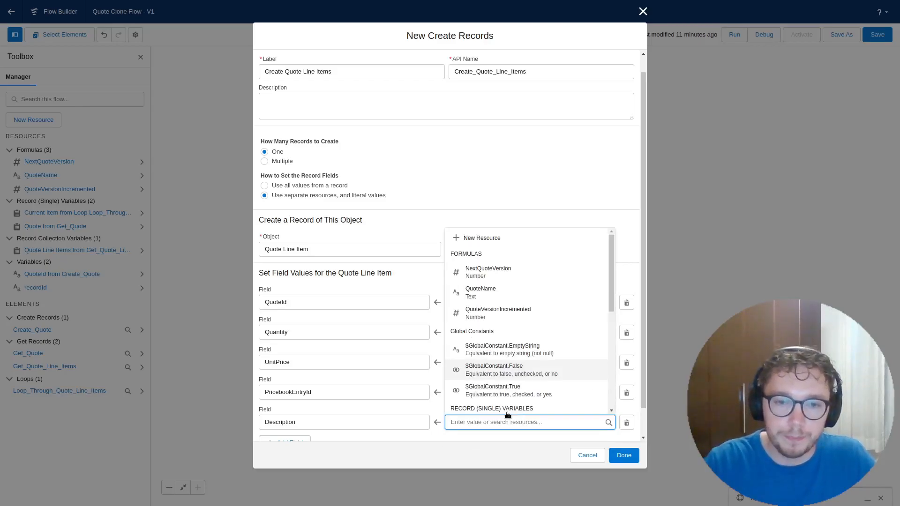
# - Map the new line item's Description field to the Description of the Quote from Get_Quote
pyautogui.scroll(-3, 525, 357)
pyautogui.scroll(5, 526, 356)
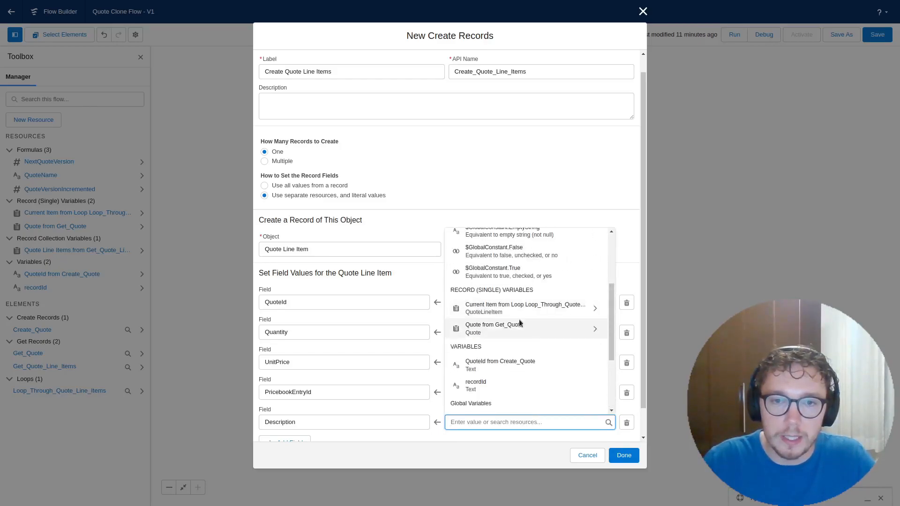
pyautogui.scroll(2, 528, 349)
pyautogui.scroll(-5, 532, 337)
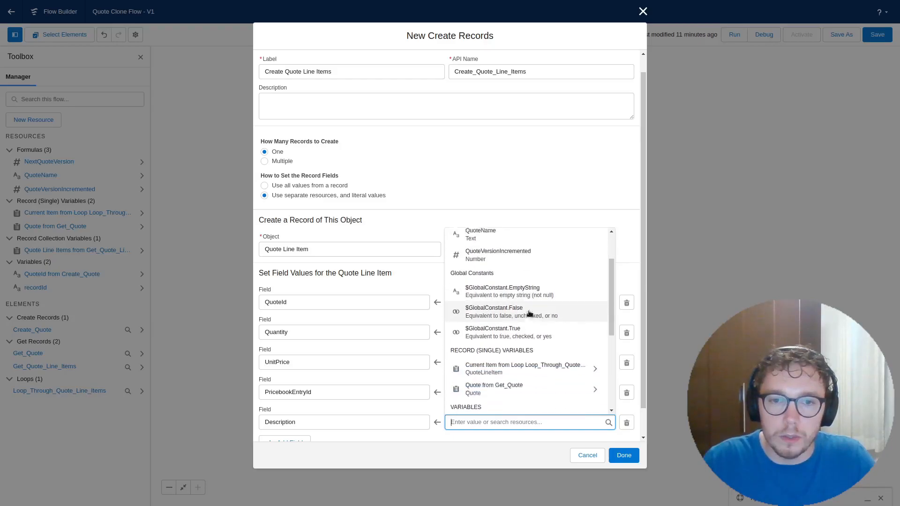
pyautogui.click(535, 333)
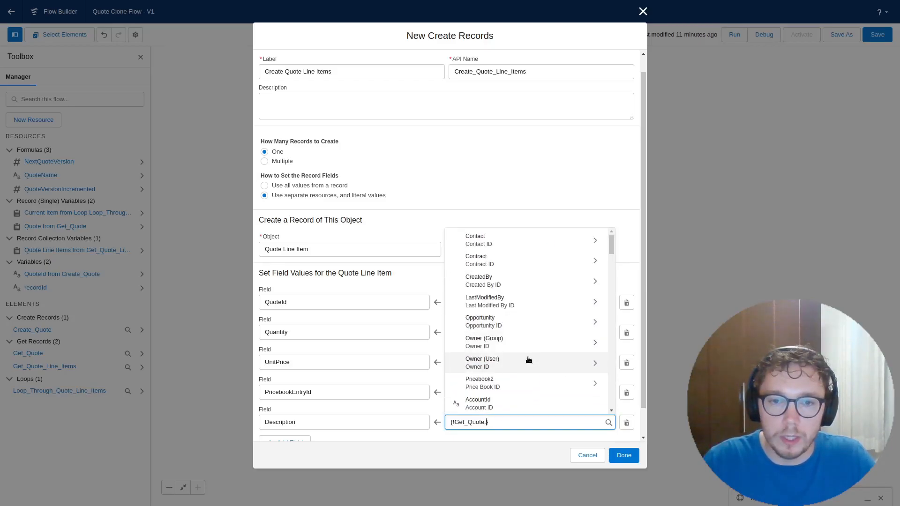
pyautogui.write('Desc')
pyautogui.click(511, 403)
pyautogui.click(541, 436)
# - Finish the Create Quote Line Items element and save the flow
pyautogui.scroll(-2, 539, 435)
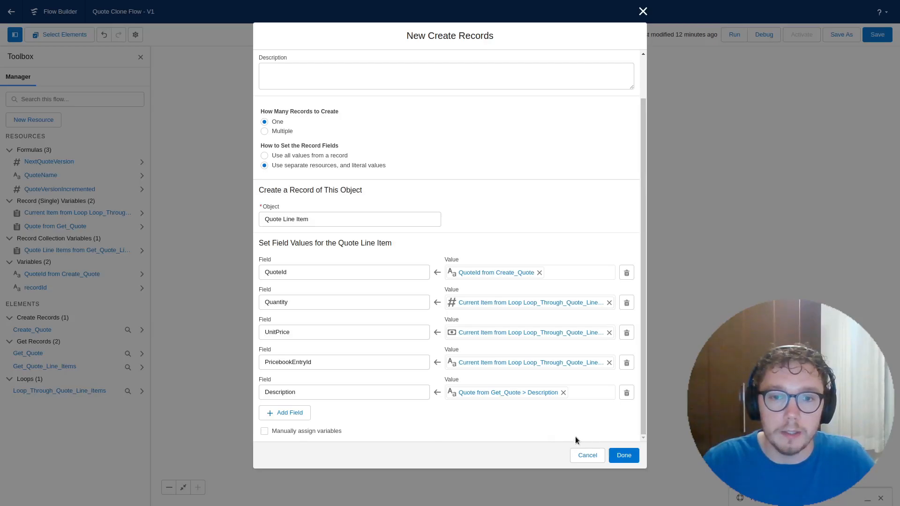
pyautogui.click(624, 455)
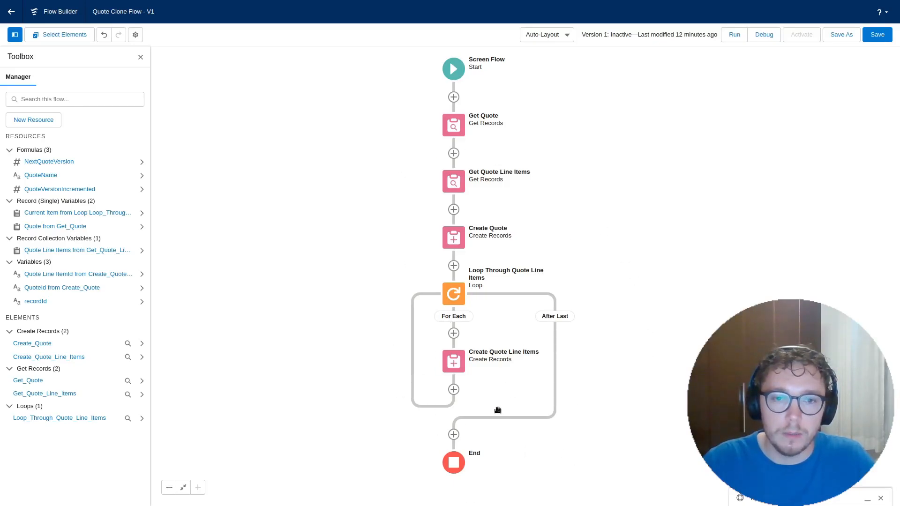
pyautogui.hotkey('ctrl', 's')
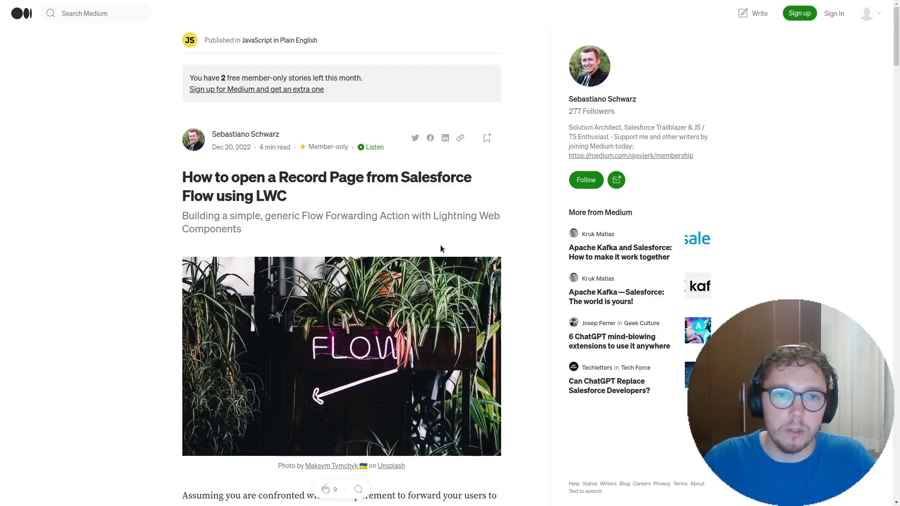
# - Review the article's Lightning Web Component code for opening a record page from a flow, and return to Flow Builder
pyautogui.scroll(-8, 439, 243)
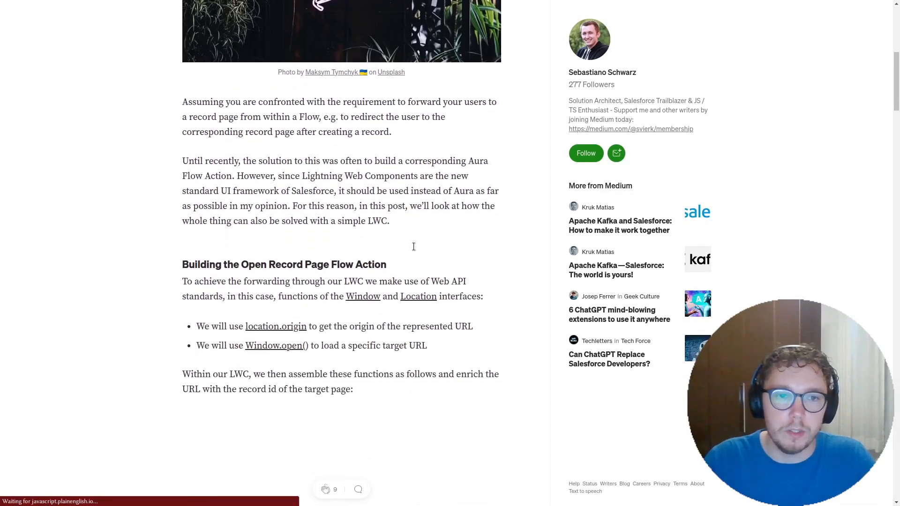
pyautogui.scroll(-8, 414, 247)
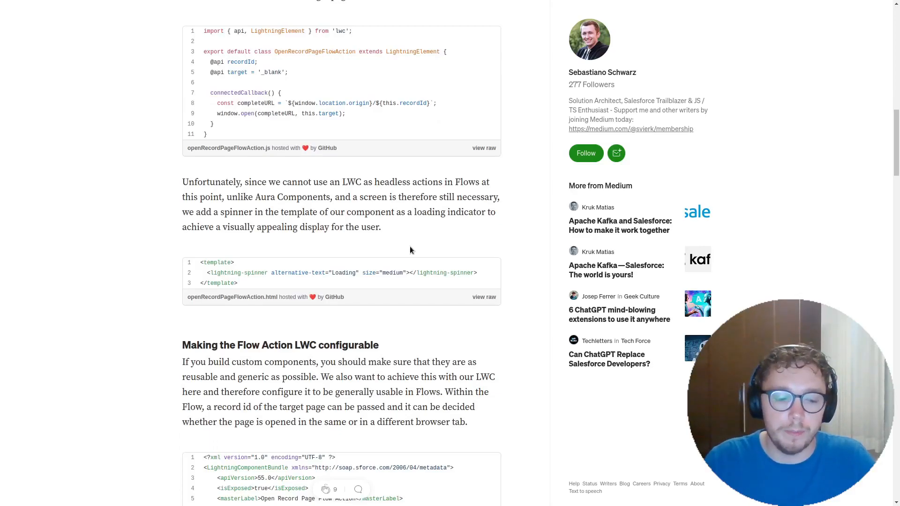
pyautogui.hotkey('ctrl', 'Tab')
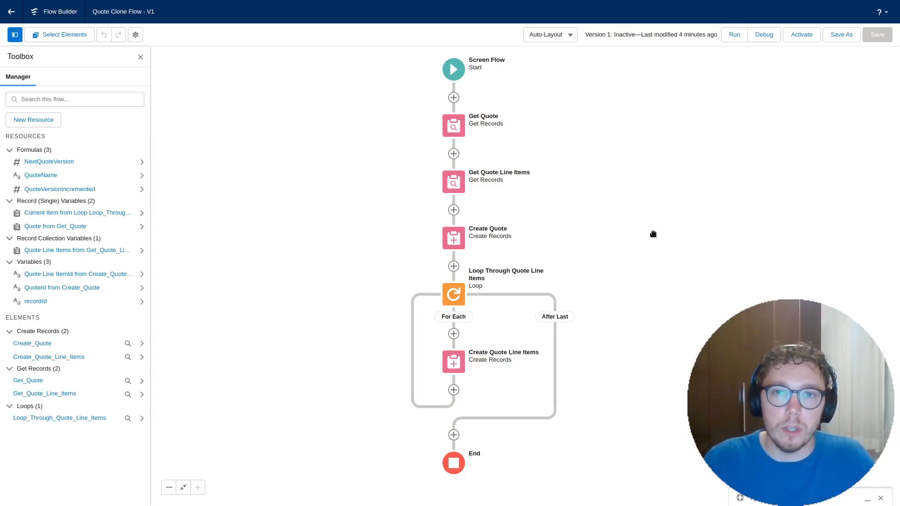
# - Switch to VS Code and create a Lightning Web Component named openRecordPageFlowAction in force-app/main/default/lwc
pyautogui.hotkey('alt', 'Tab')
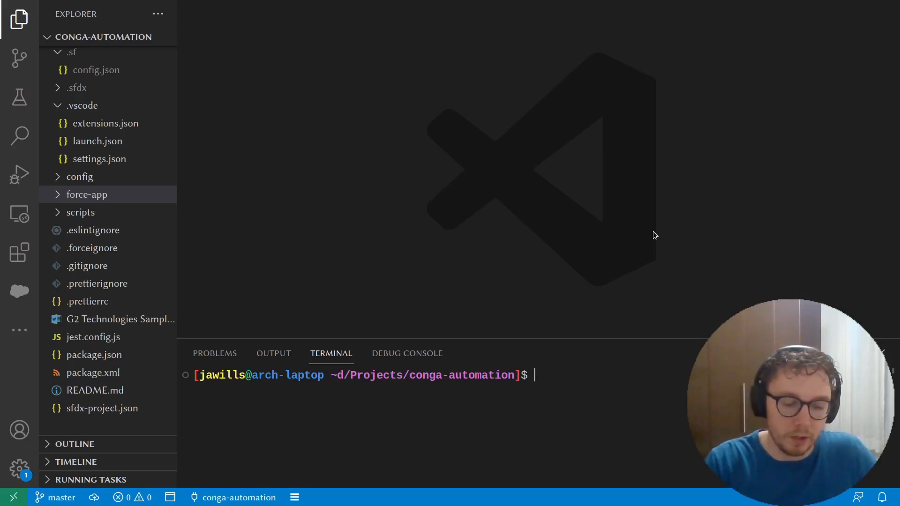
pyautogui.hotkey('ctrl', 'shift', 'p')
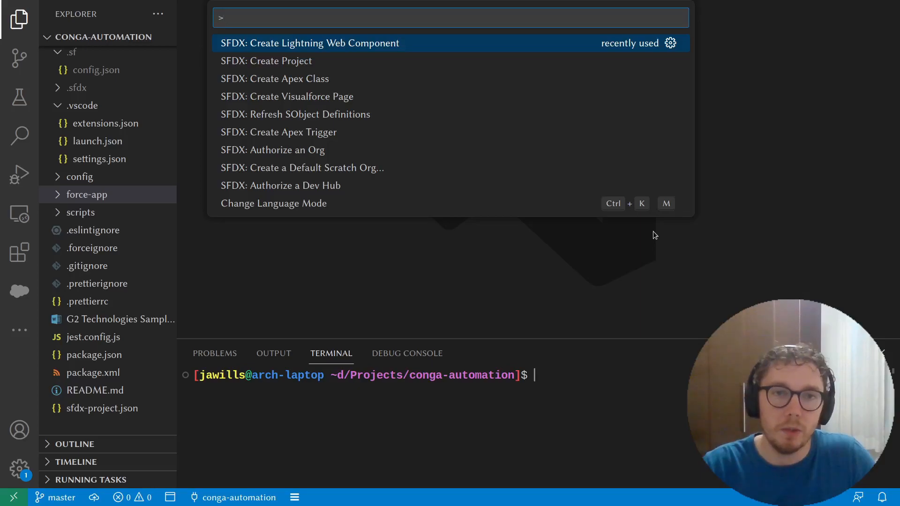
pyautogui.press('Return')
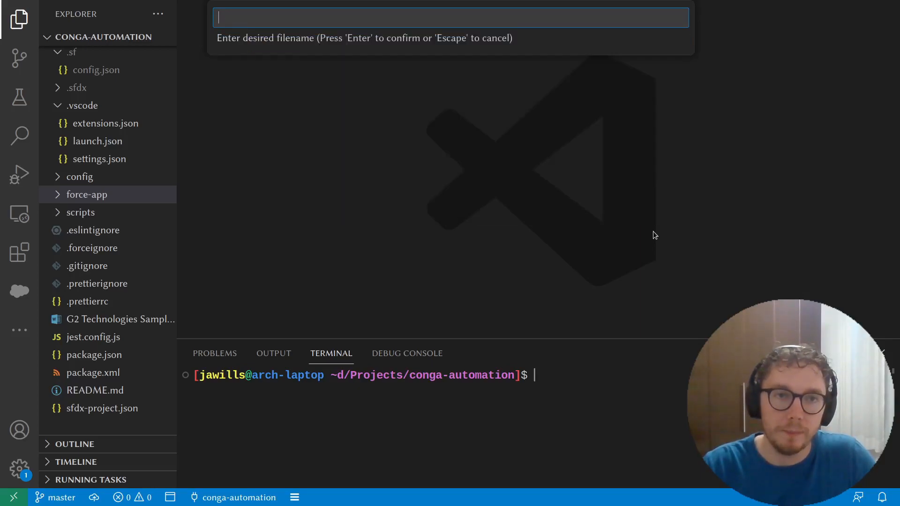
pyautogui.write('openRecordPageFlowAction')
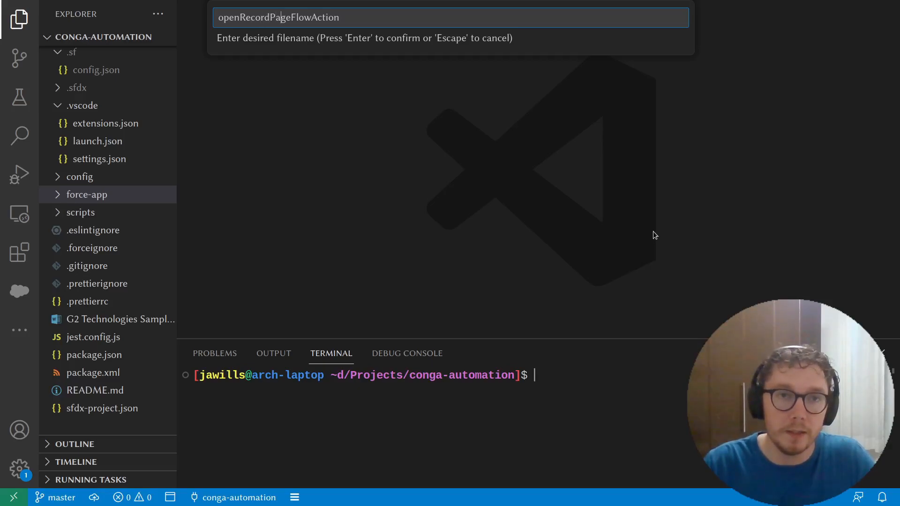
pyautogui.press('Return')
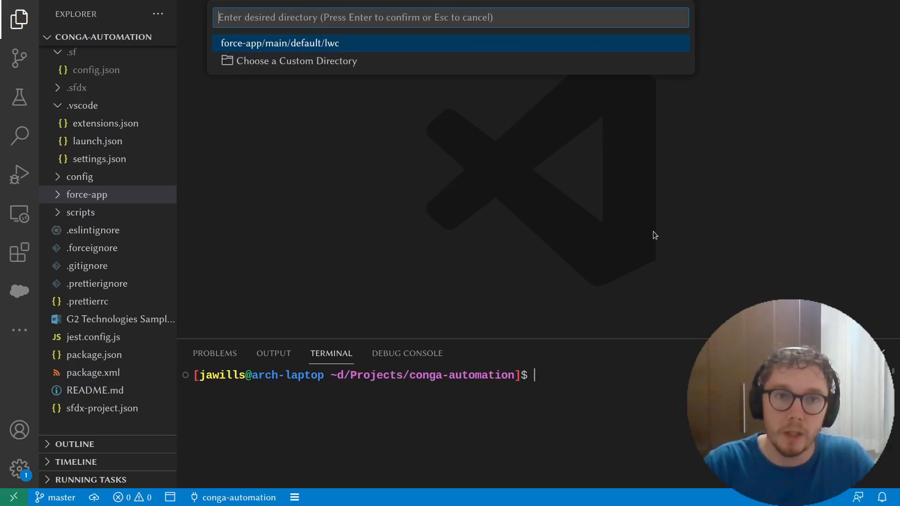
pyautogui.press('Return')
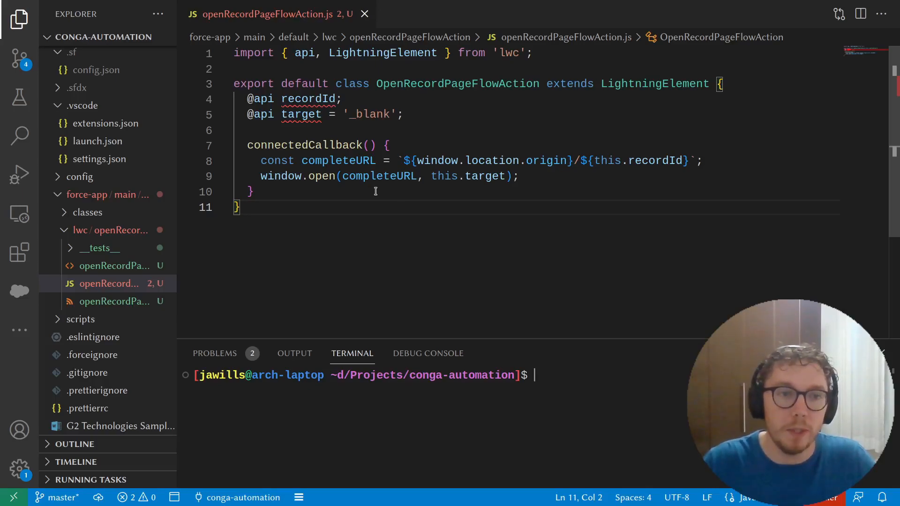
# - Replace the component's HTML template with a medium lightning-spinner whose alternative text is "Loading", and save the file
pyautogui.click(113, 266)
pyautogui.click(406, 237)
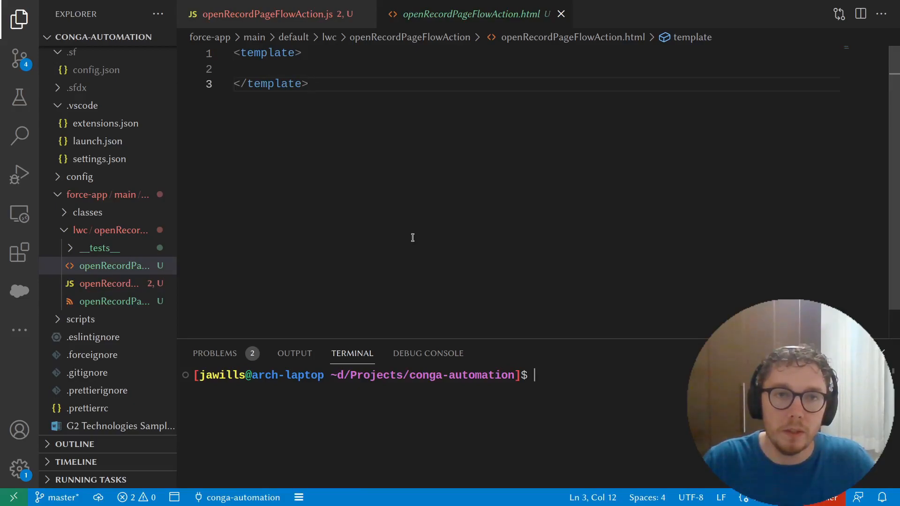
pyautogui.hotkey('ctrl', 'a')
pyautogui.write('<template>     <lightning-spinner alternative-text="Loading" size="medium"></lightning-spinner> </template>')
pyautogui.hotkey('ctrl', 's')
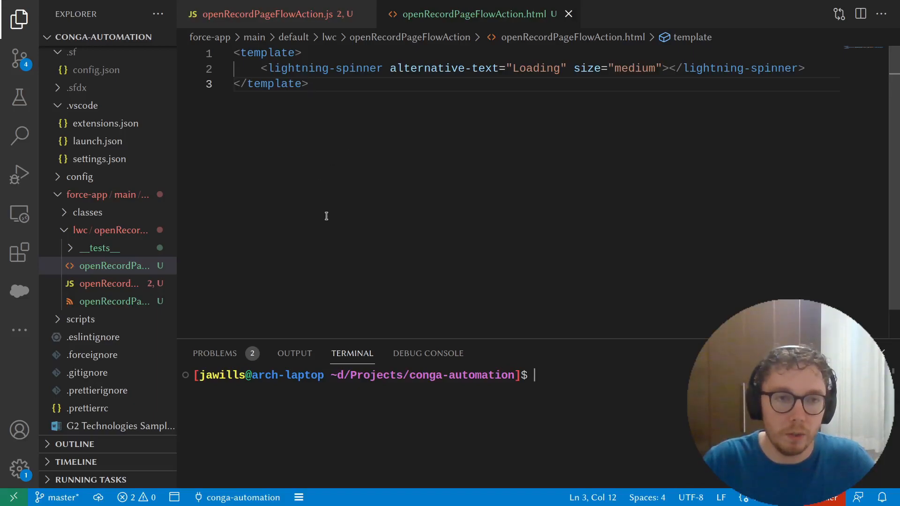
# - Open the component's js-meta.xml file, deploy the source to the org and check the deployment output
pyautogui.click(134, 309)
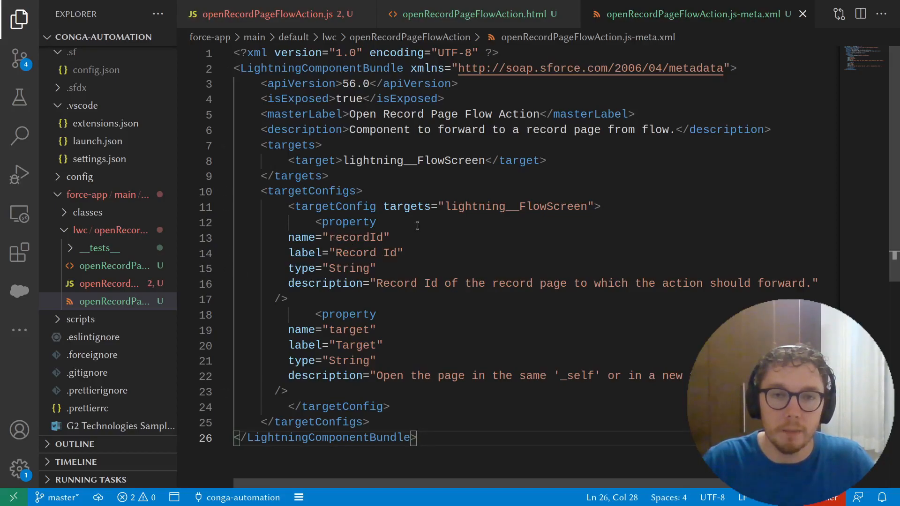
pyautogui.hotkey('ctrl', 'shift', 'p')
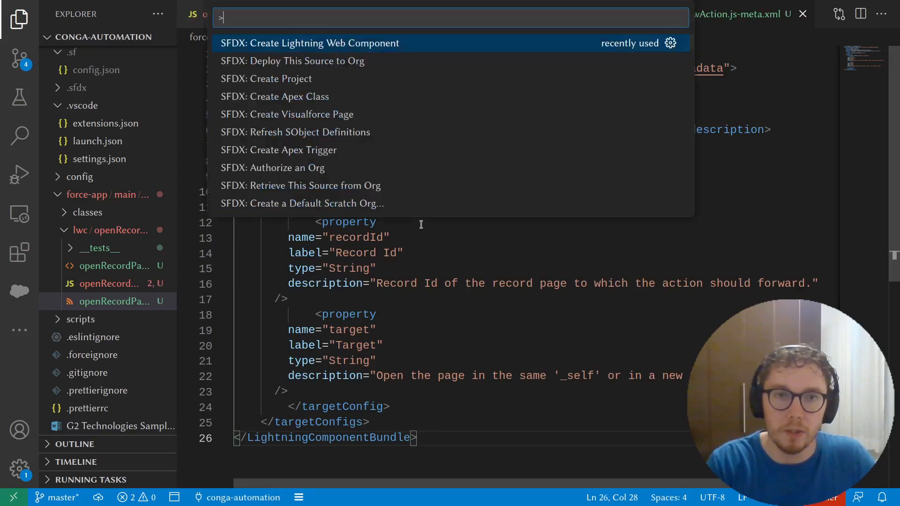
pyautogui.press('Down')
pyautogui.press('Return')
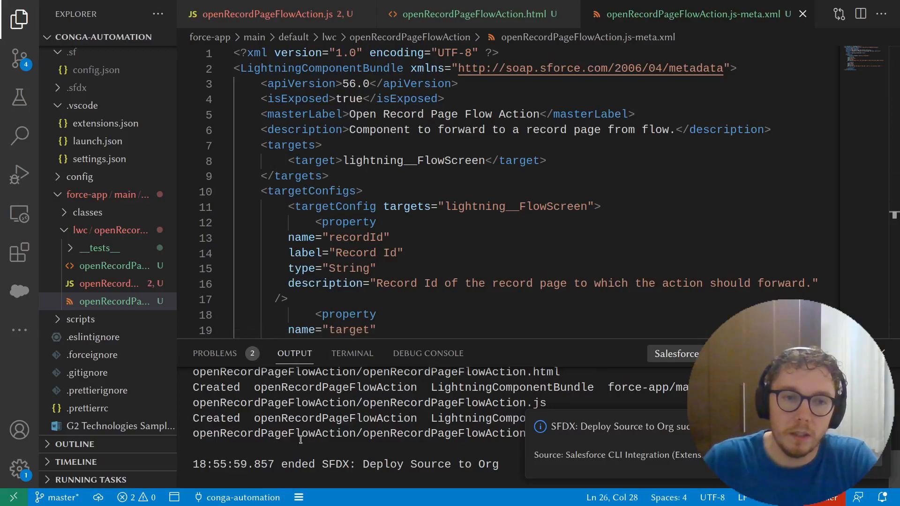
pyautogui.scroll(1, 300, 440)
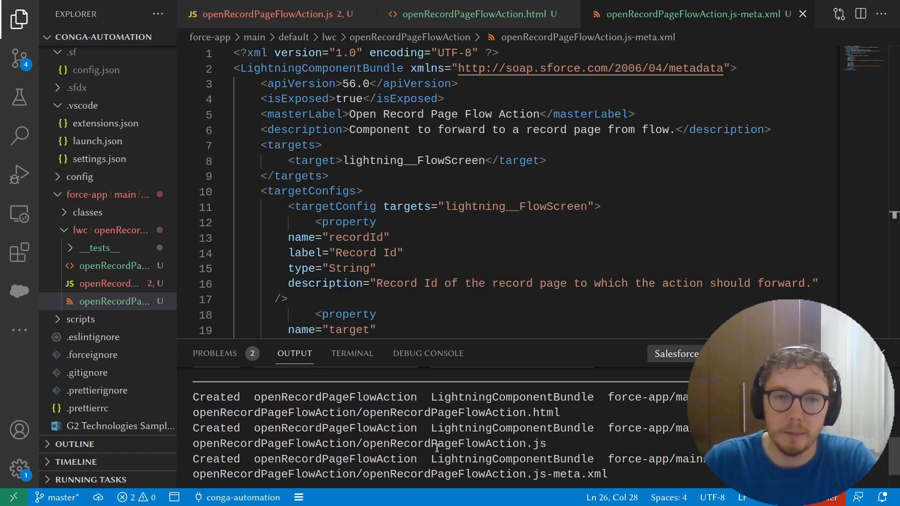
pyautogui.scroll(-1, 438, 447)
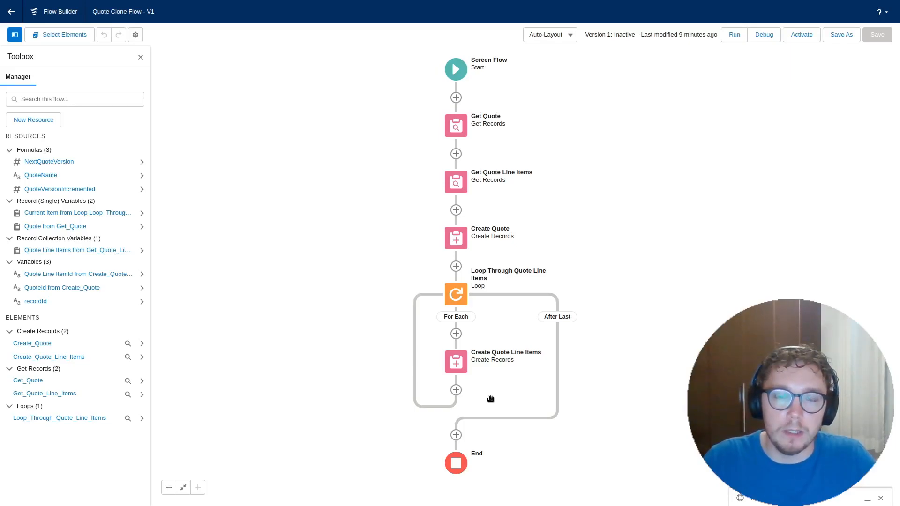
# - Add a Screen element labelled End Screen after the loop's After Last path
pyautogui.click(455, 435)
pyautogui.moveTo(578, 415); pyautogui.dragTo(557, 162)
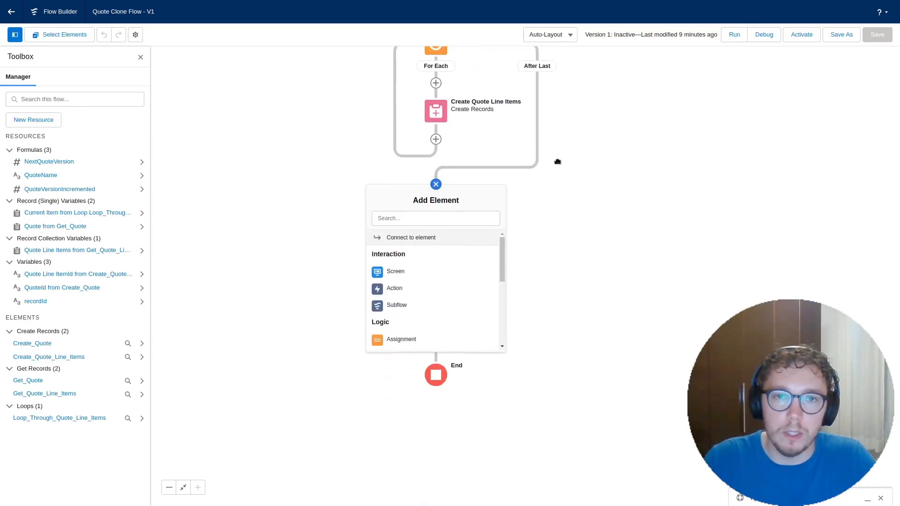
pyautogui.click(534, 211)
pyautogui.click(446, 183)
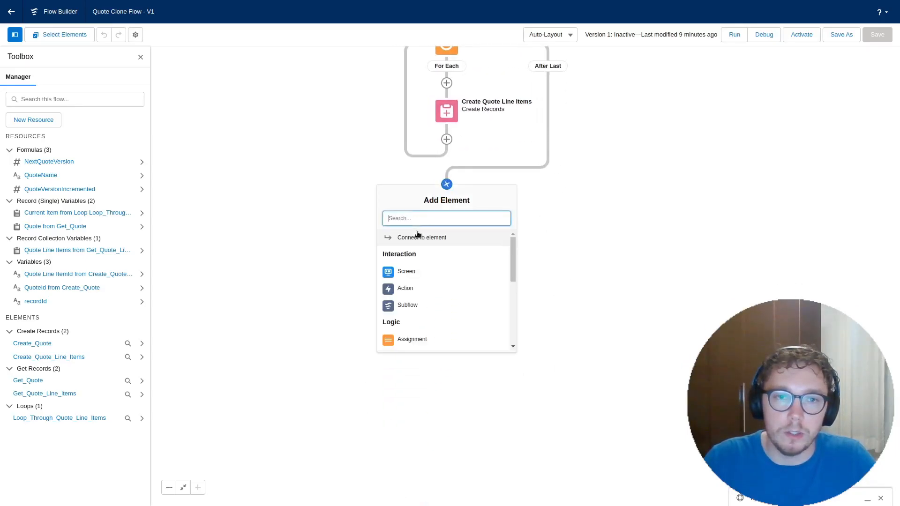
pyautogui.click(415, 270)
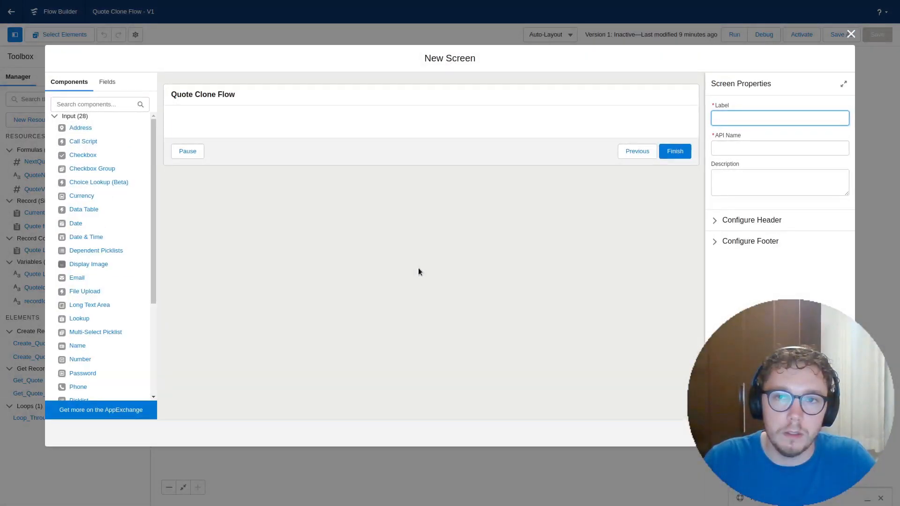
pyautogui.write('End Screen')
pyautogui.press('Tab')
pyautogui.press('Tab')
pyautogui.click(563, 232)
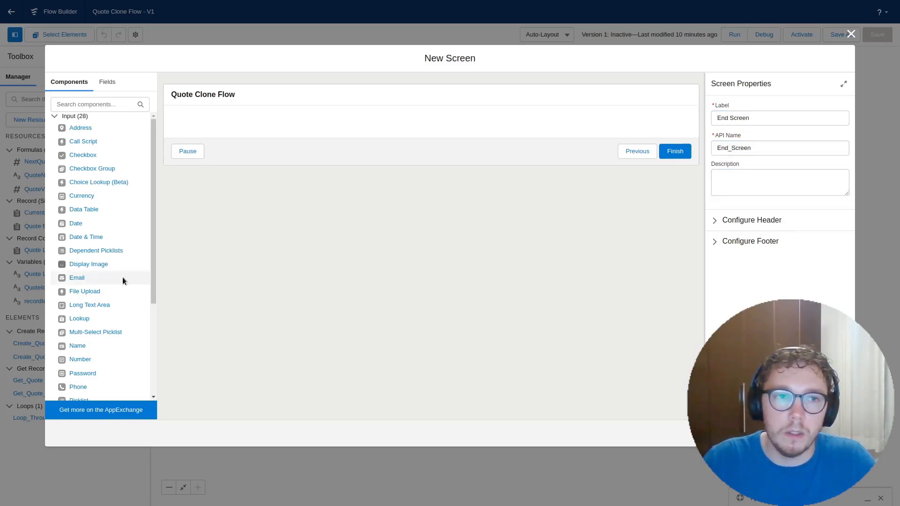
# - Look through the available screen components, finish the End Screen element without adding any, and save the flow
pyautogui.scroll(-3, 123, 276)
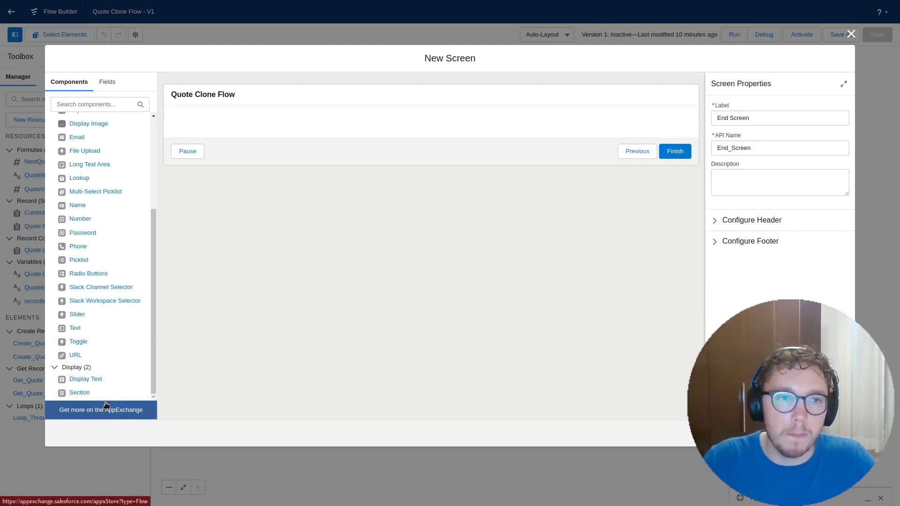
pyautogui.scroll(3, 99, 324)
pyautogui.scroll(-3, 104, 324)
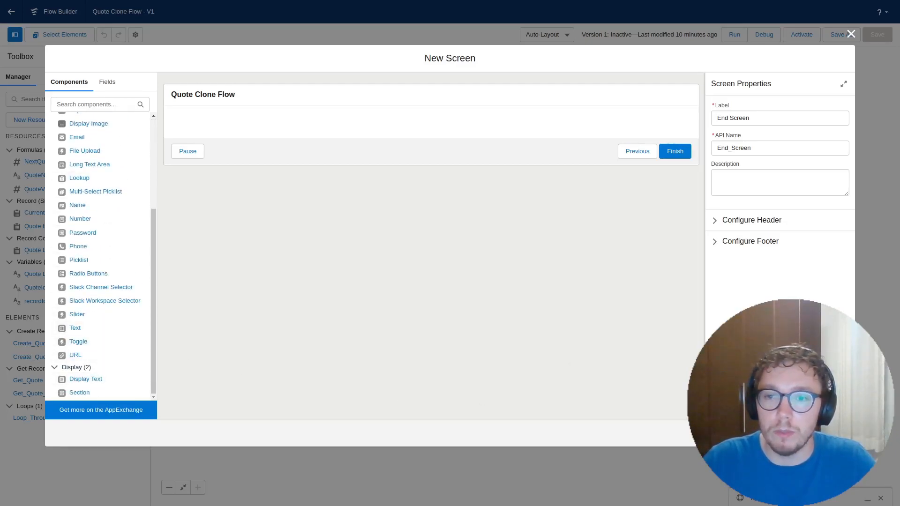
pyautogui.click(835, 433)
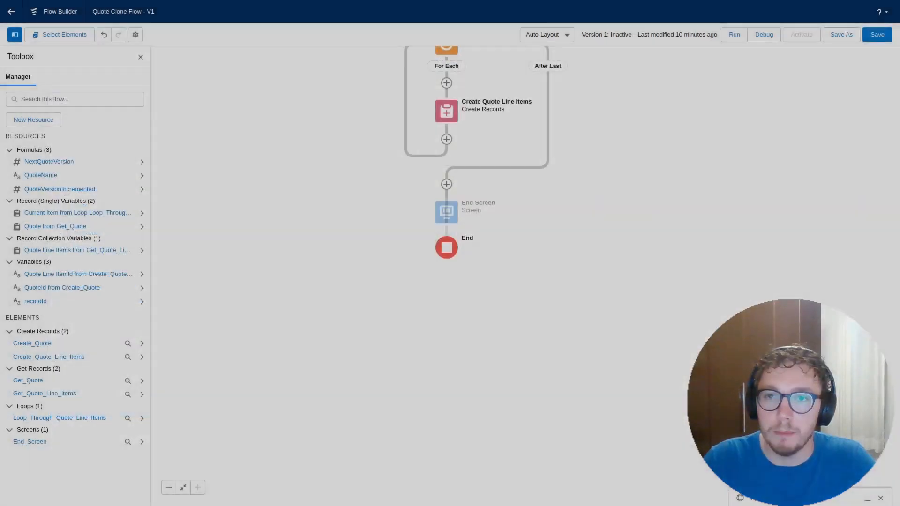
pyautogui.click(886, 37)
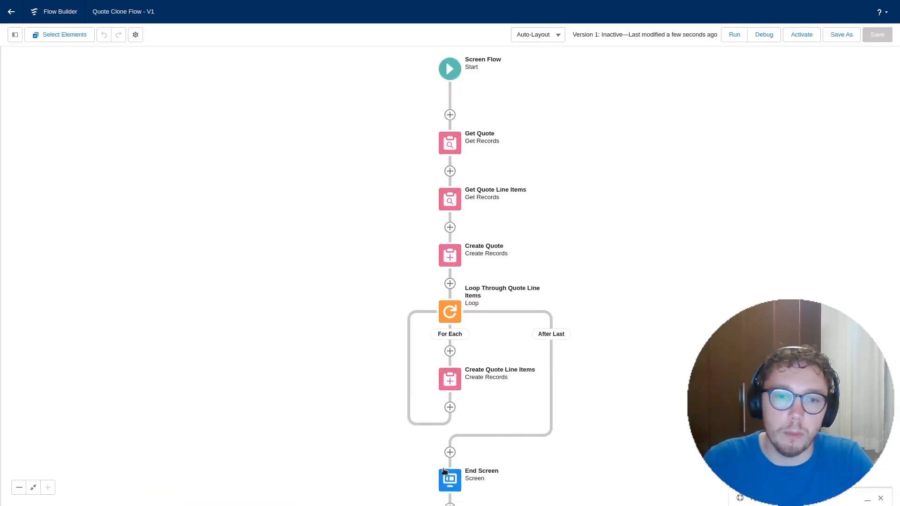
# - Reopen End Screen for editing and add the custom Open Record Page Flow Action component to it
pyautogui.click(452, 463)
pyautogui.moveTo(555, 414); pyautogui.dragTo(538, 293)
pyautogui.click(432, 336)
pyautogui.click(429, 427)
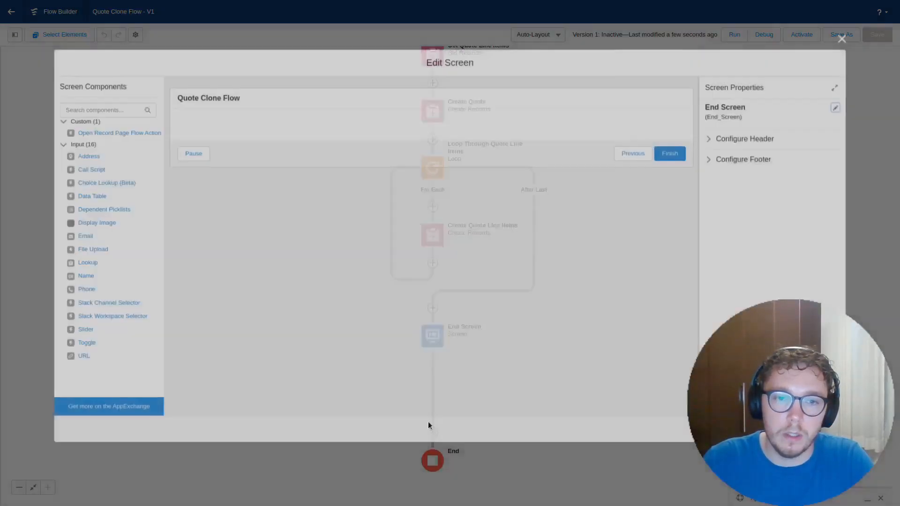
pyautogui.scroll(-5, 111, 305)
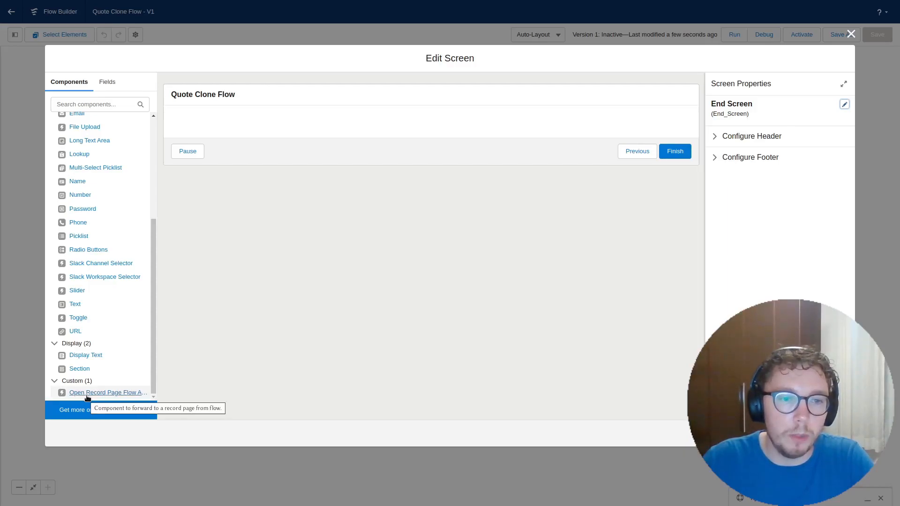
pyautogui.moveTo(87, 396); pyautogui.dragTo(294, 131)
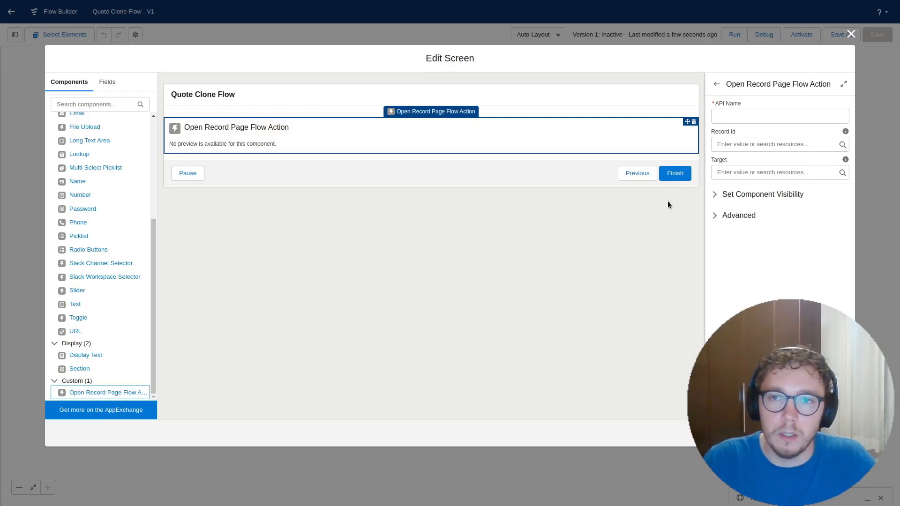
# - Name the redirect component RecordRedirect and set its Record Id to the QuoteId from Create_Quote variable
pyautogui.click(735, 119)
pyautogui.write('RecordRedirect')
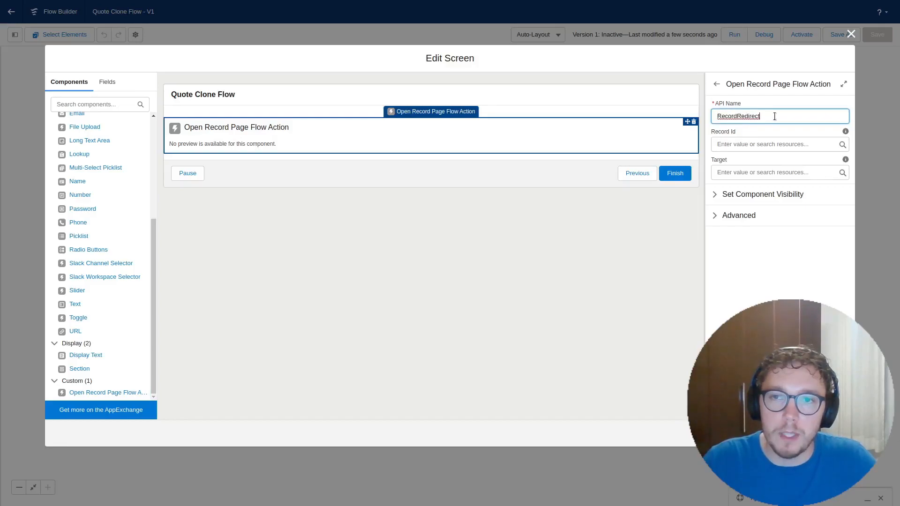
pyautogui.click(763, 146)
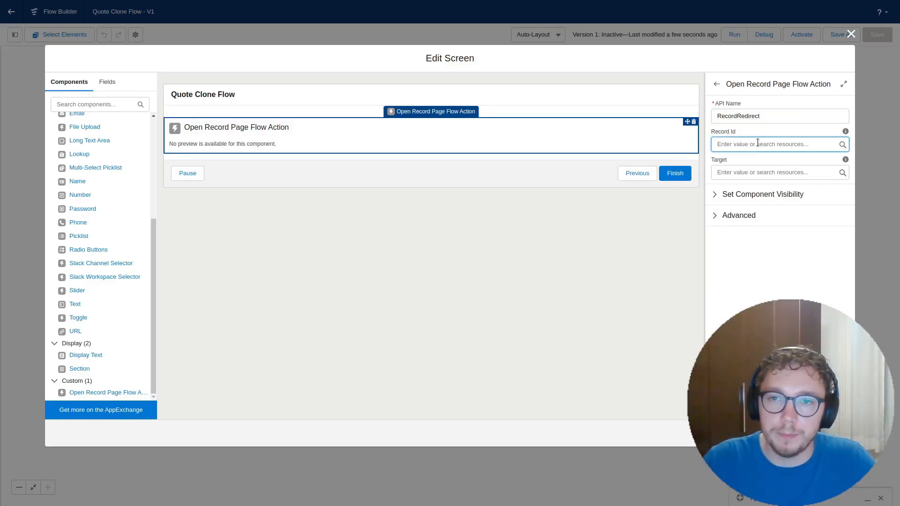
pyautogui.click(758, 143)
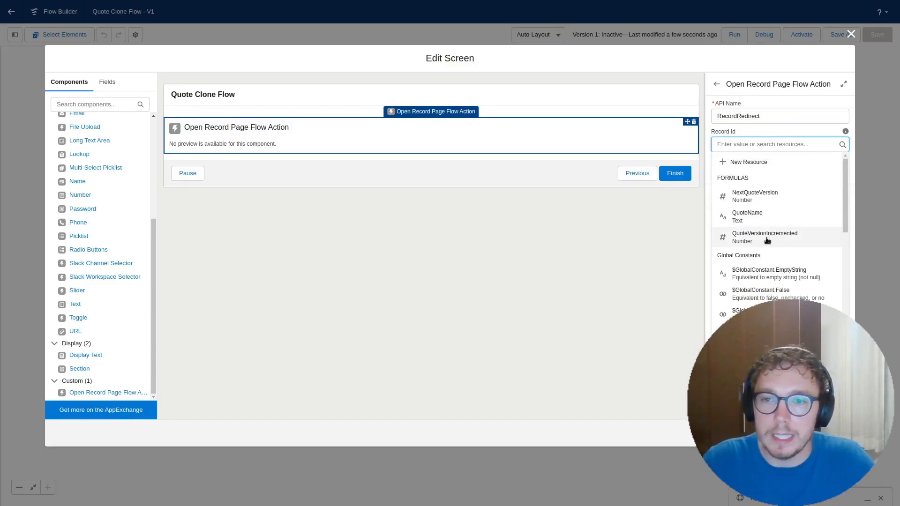
pyautogui.scroll(-10, 770, 216)
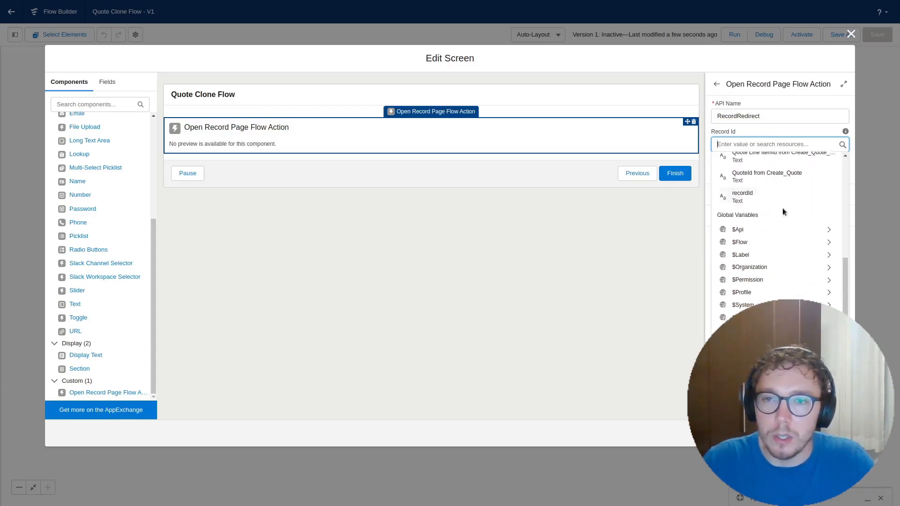
pyautogui.scroll(3, 792, 225)
pyautogui.scroll(-3, 796, 243)
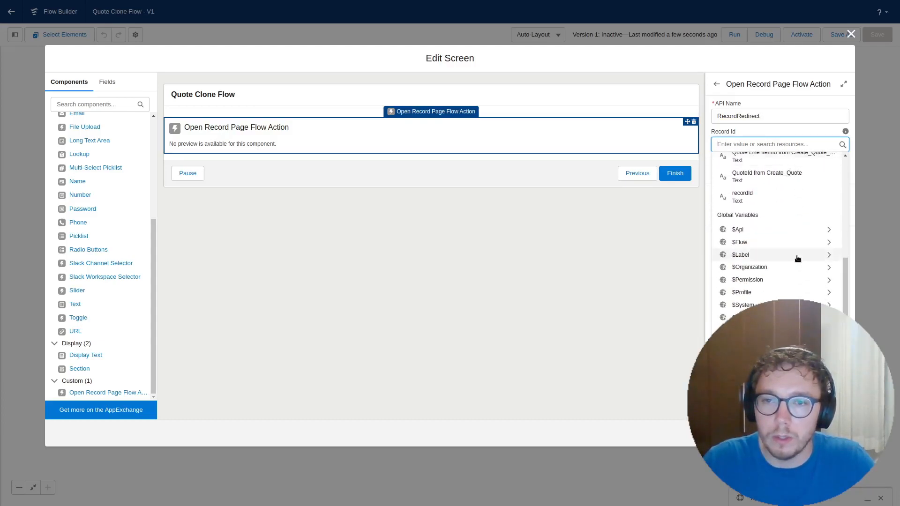
pyautogui.scroll(2, 792, 253)
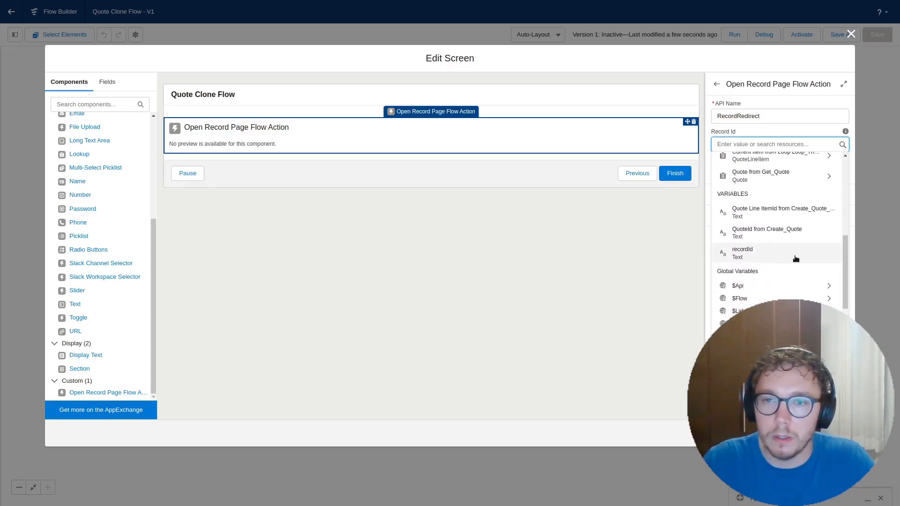
pyautogui.click(748, 235)
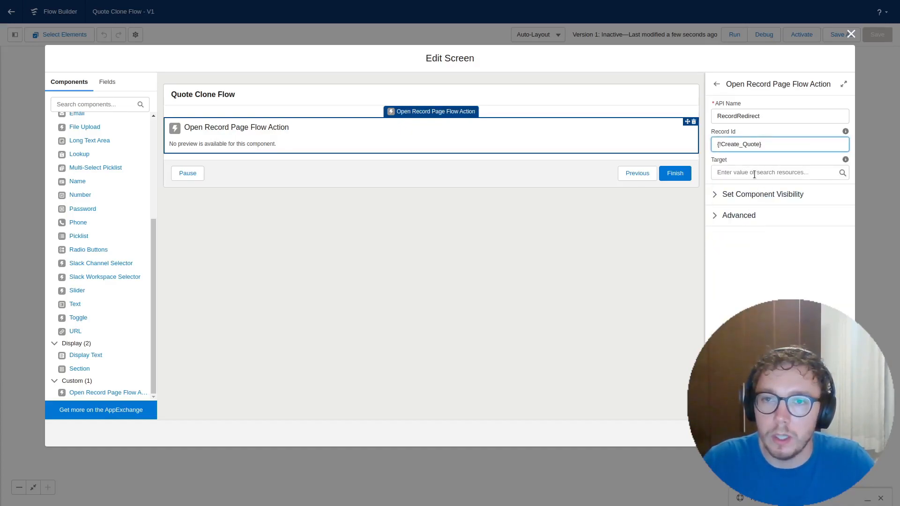
# - Set the component's Target to _self and close the End Screen editor
pyautogui.click(757, 173)
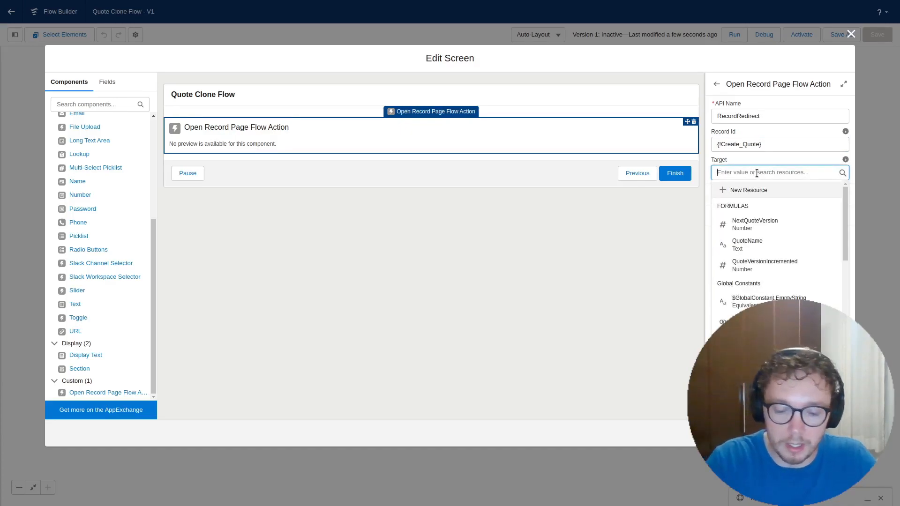
pyautogui.write('_seldf')
pyautogui.press('BackSpace')
pyautogui.press('BackSpace')
pyautogui.write('f')
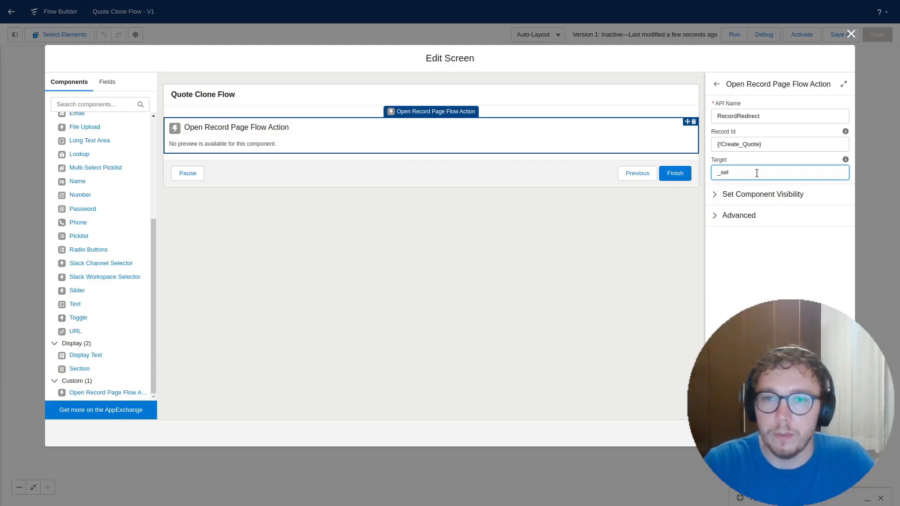
pyautogui.click(858, 167)
pyautogui.moveTo(846, 159)
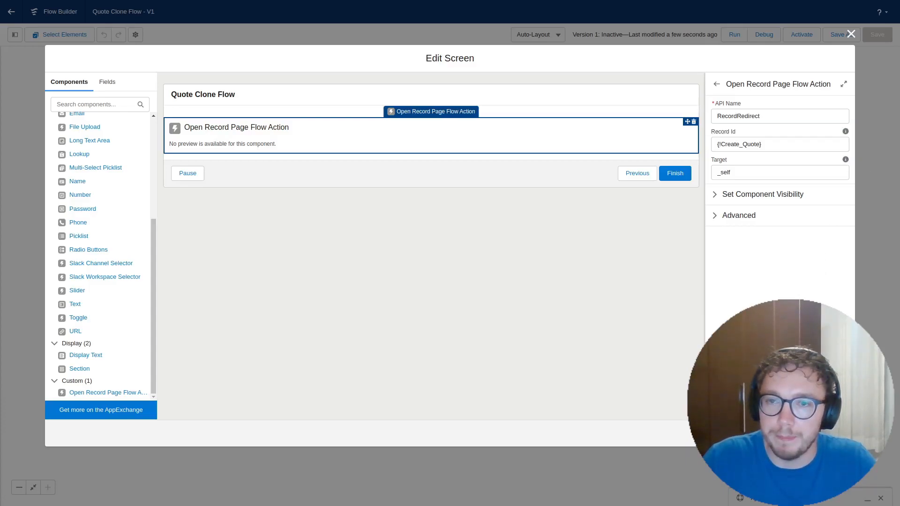
pyautogui.click(850, 34)
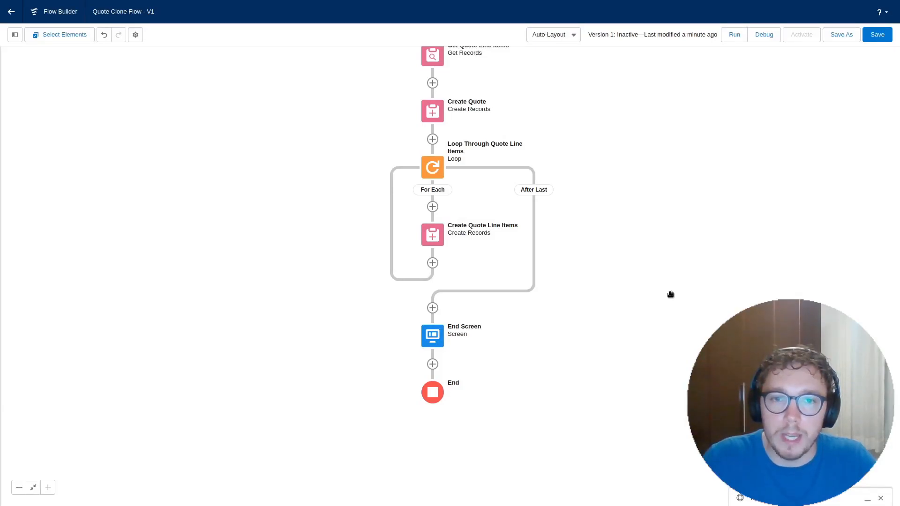
# - Save the Quote Clone Flow and activate it
pyautogui.click(876, 35)
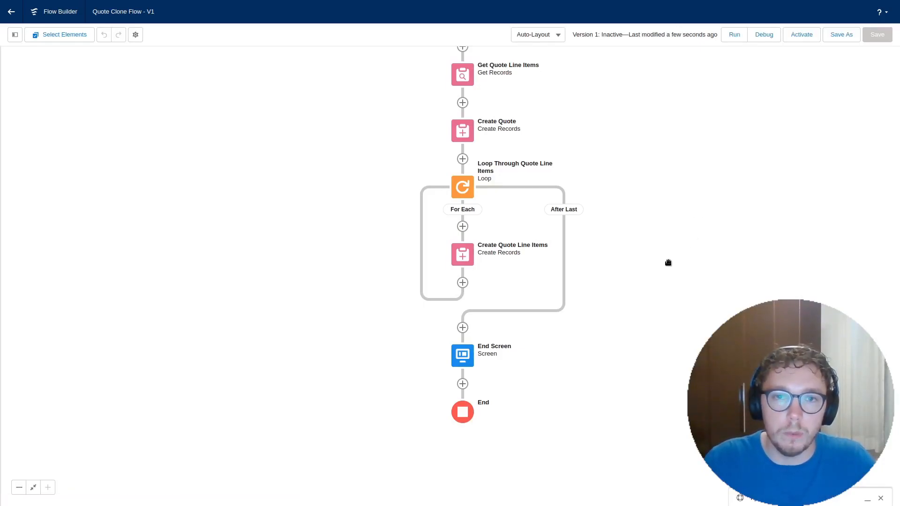
pyautogui.scroll(3, 624, 272)
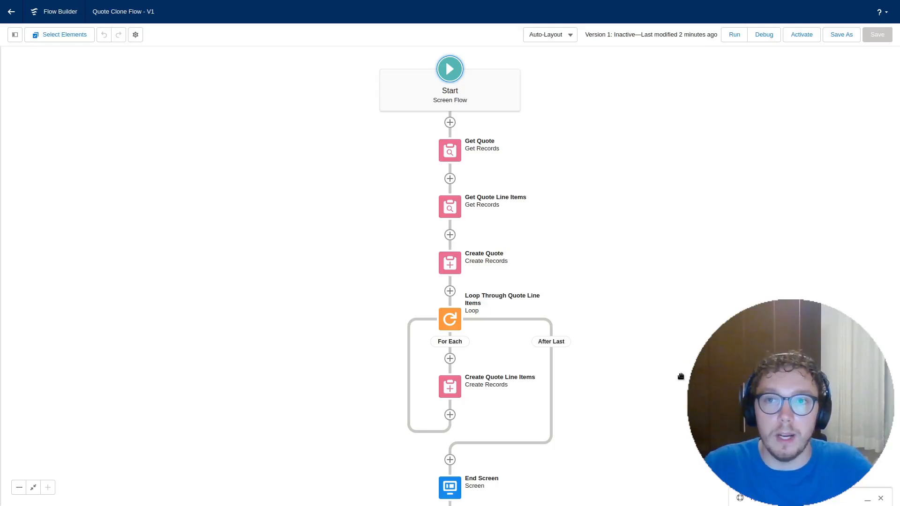
pyautogui.click(792, 40)
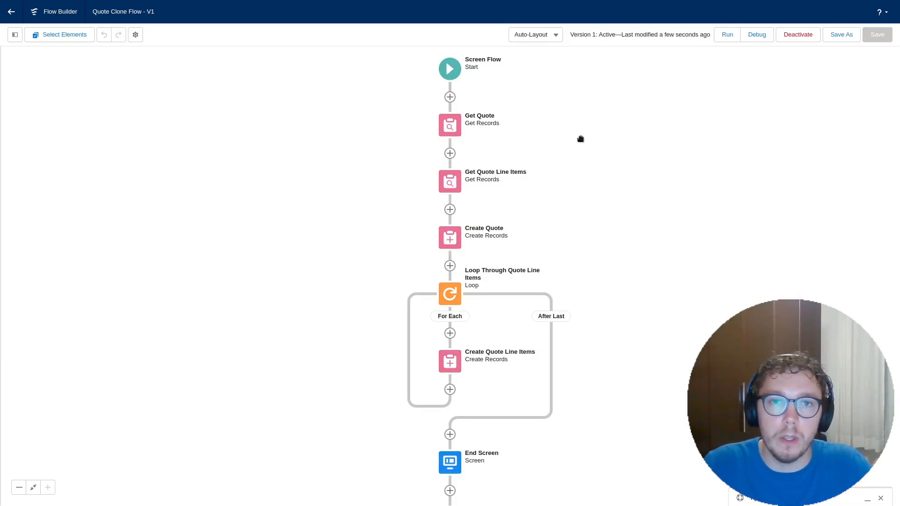
# - Leave the flow and open the Buttons, Links, and Actions of the Quote object in Object Manager
pyautogui.click(11, 11)
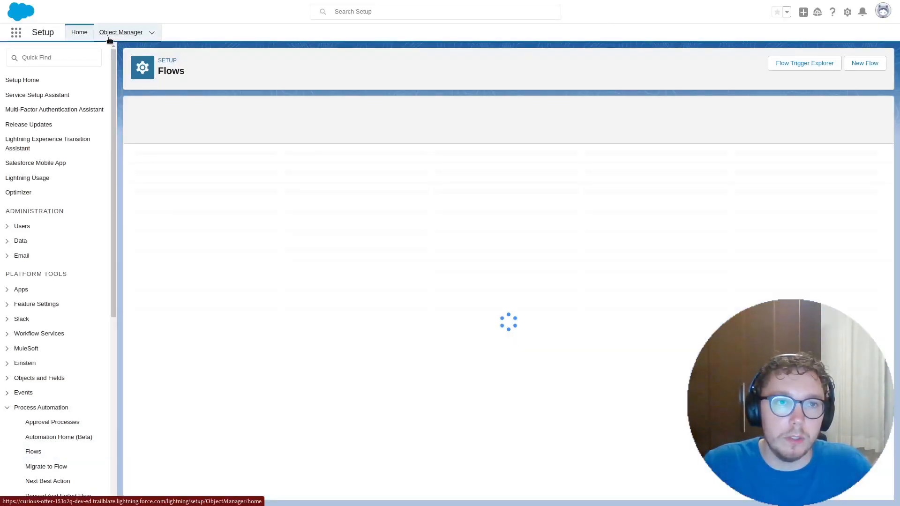
pyautogui.click(110, 37)
pyautogui.click(725, 65)
pyautogui.write('quoe')
pyautogui.press('BackSpace')
pyautogui.write('te')
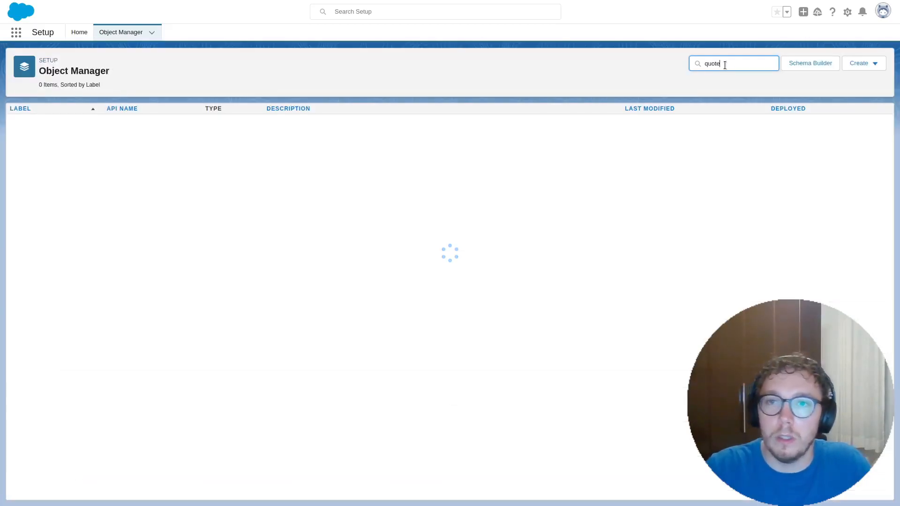
pyautogui.click(19, 124)
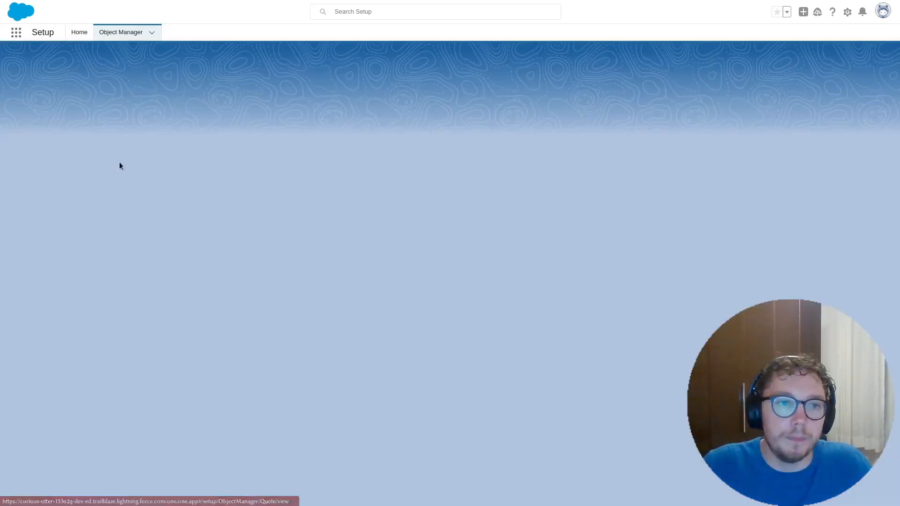
pyautogui.click(63, 178)
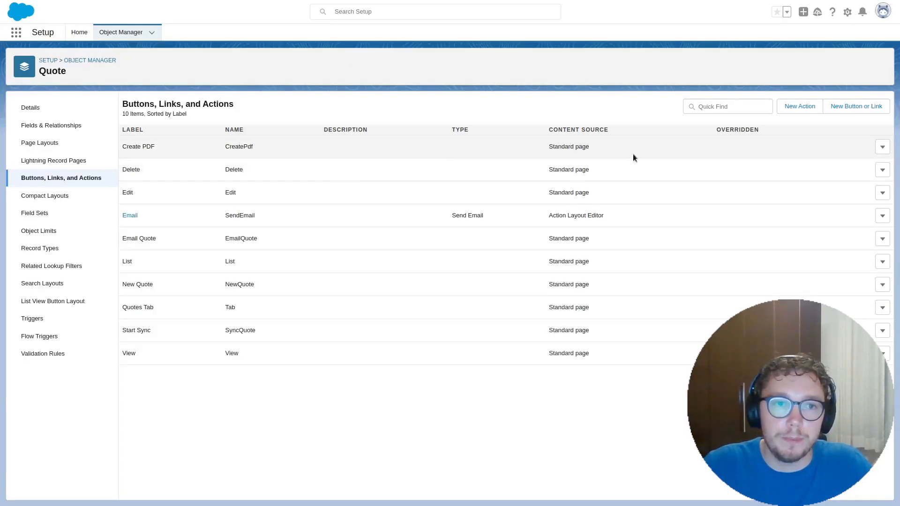
# - Create and save a Flow-type action on Quote labelled Clone Quote that runs Quote Clone Flow
pyautogui.click(805, 108)
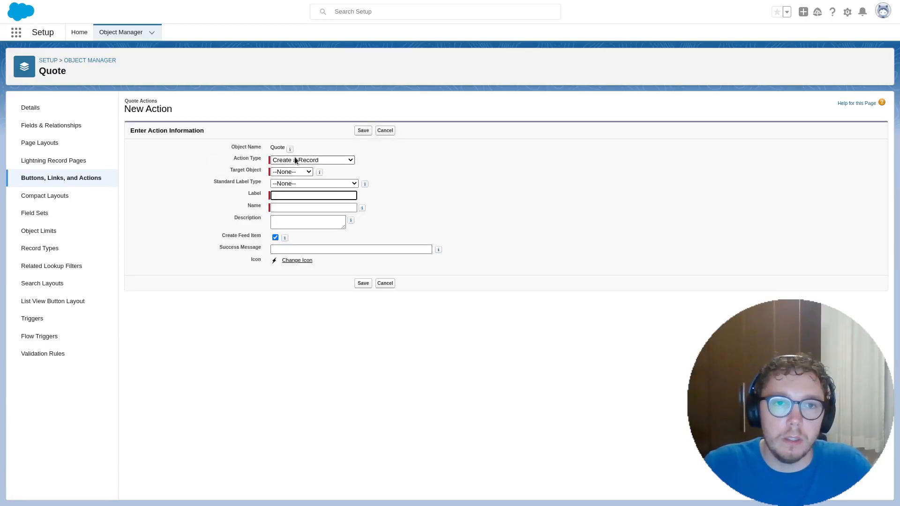
pyautogui.click(295, 160)
pyautogui.click(305, 222)
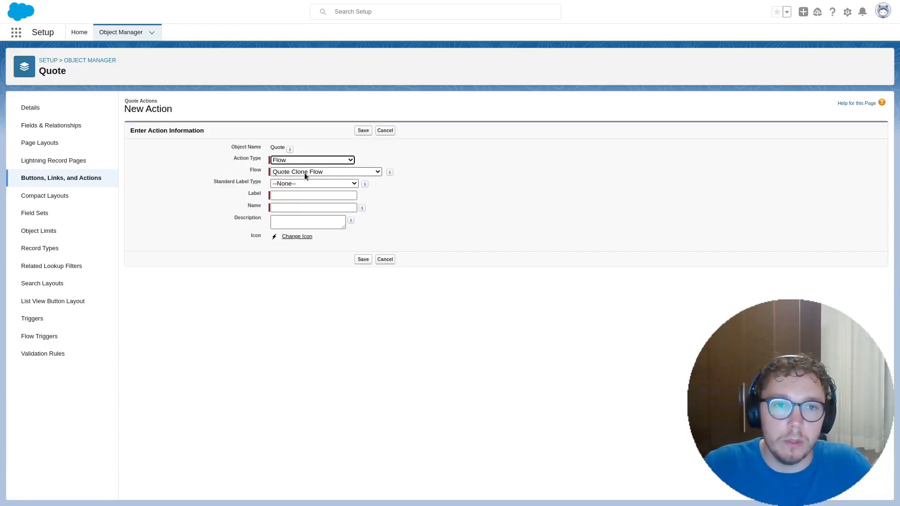
pyautogui.click(304, 172)
pyautogui.click(305, 180)
pyautogui.click(308, 196)
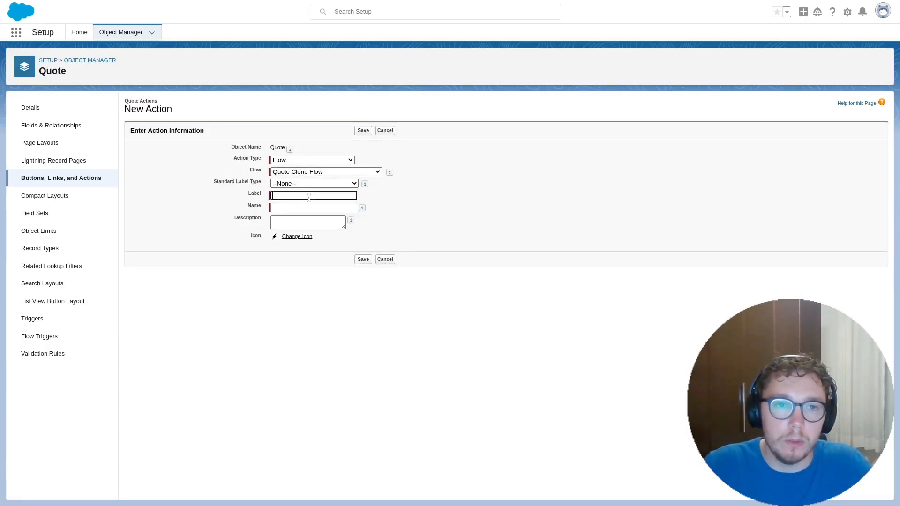
pyautogui.write('Clone')
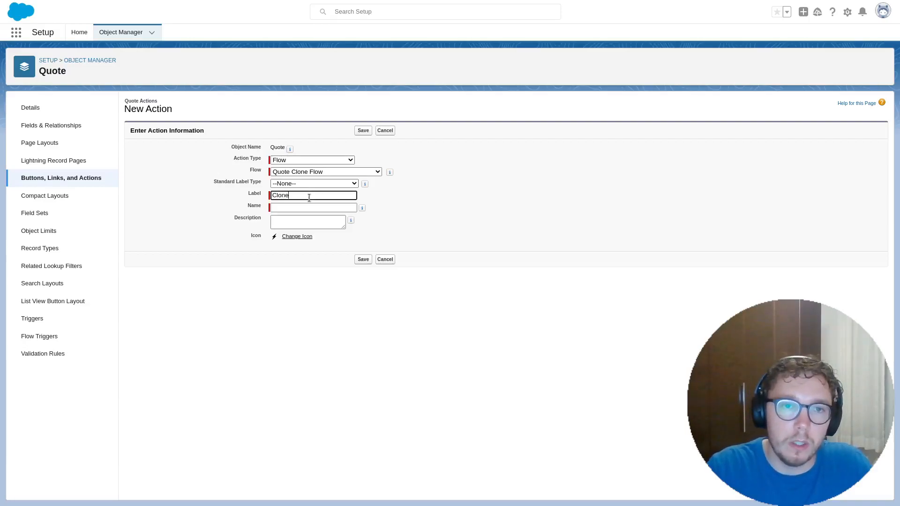
pyautogui.press('Tab')
pyautogui.press('Tab')
pyautogui.click(364, 260)
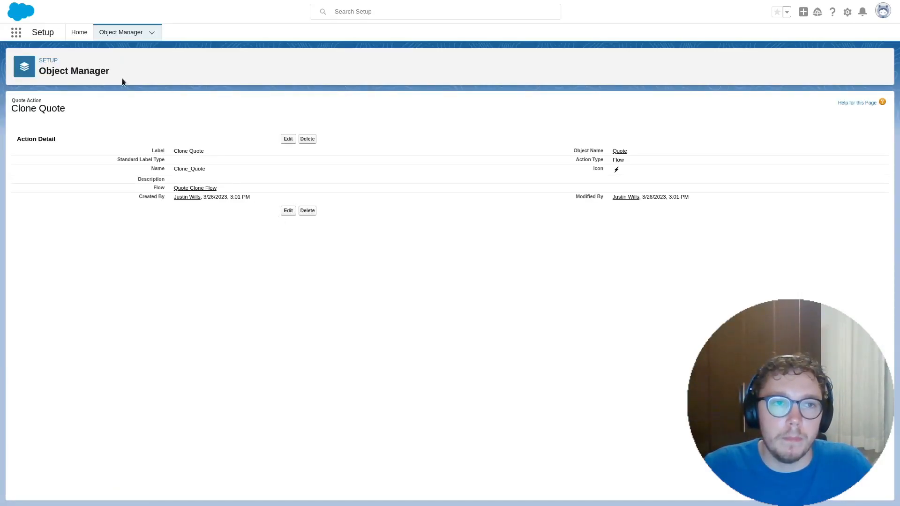
# - Find the Quote object in Object Manager again and open its Quote Layout page layout for editing
pyautogui.click(117, 32)
pyautogui.click(732, 62)
pyautogui.write('quote')
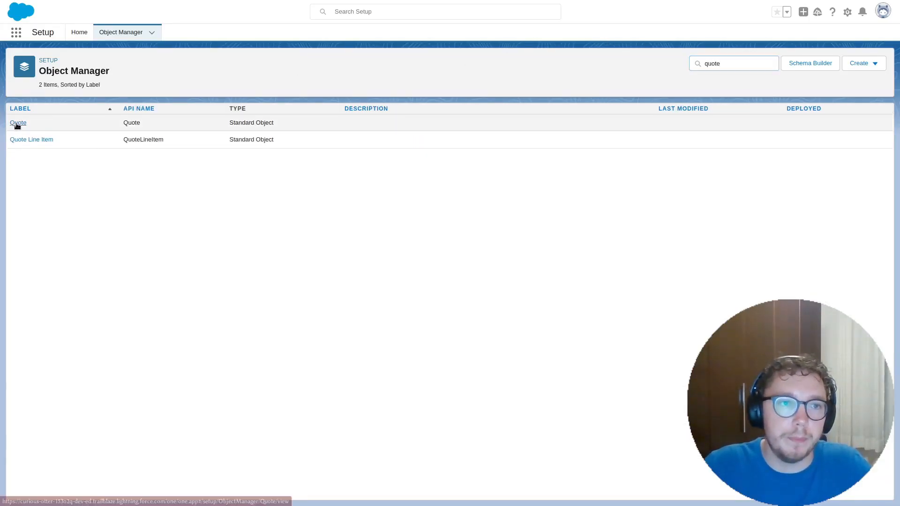
pyautogui.click(17, 123)
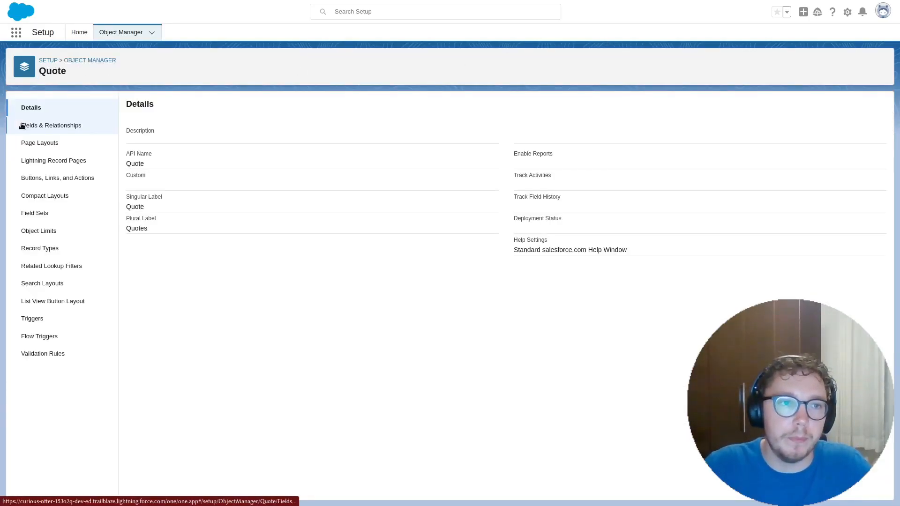
pyautogui.click(69, 151)
pyautogui.click(148, 145)
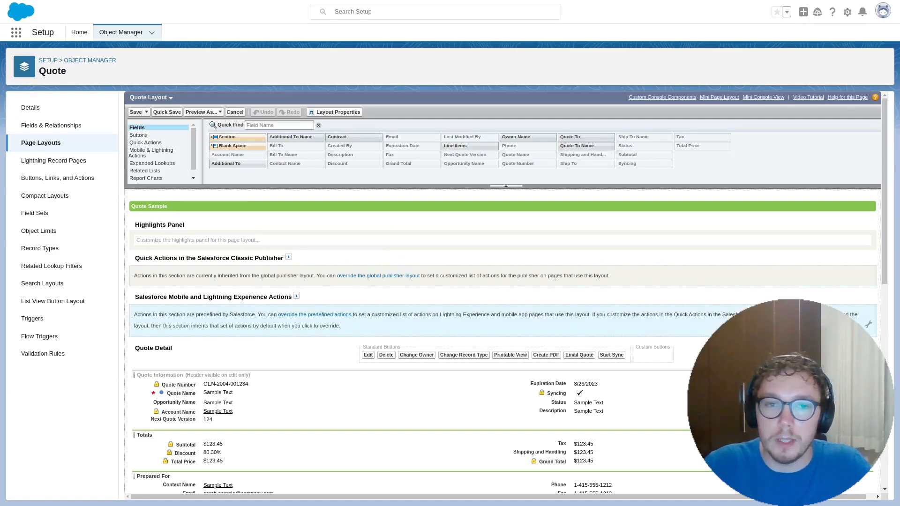
# - Override the predefined Salesforce Mobile and Lightning Experience Actions, add Clone Quote after File, and save the layout
pyautogui.click(868, 324)
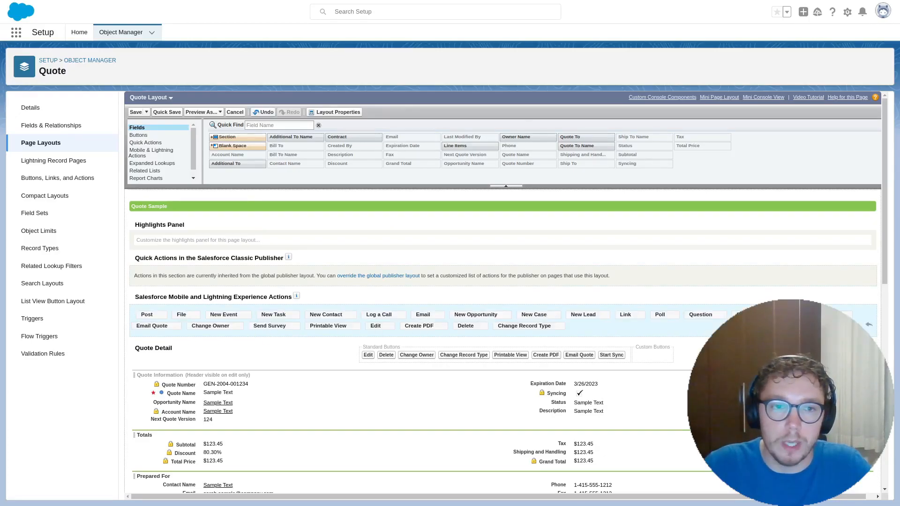
pyautogui.click(159, 155)
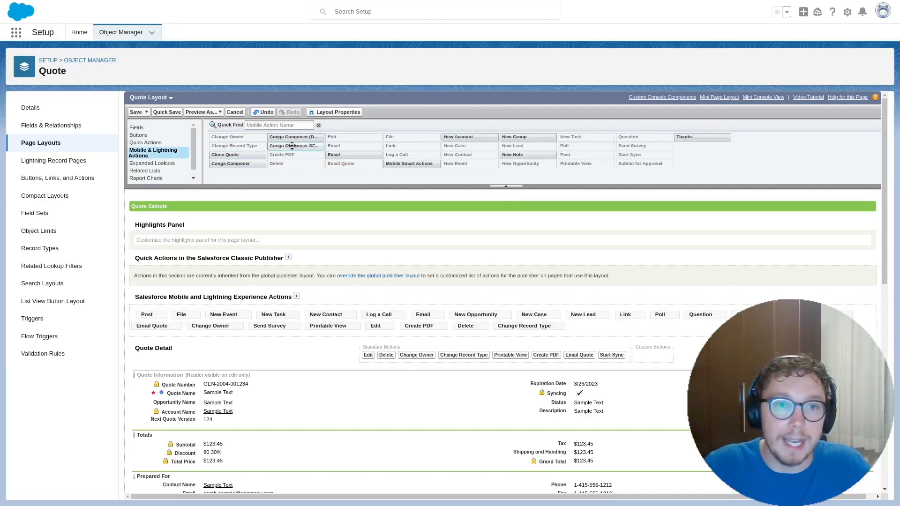
pyautogui.moveTo(252, 154)
pyautogui.mouseDown()
pyautogui.moveTo(263, 244)
pyautogui.moveTo(255, 330)
pyautogui.moveTo(217, 314)
pyautogui.mouseUp()
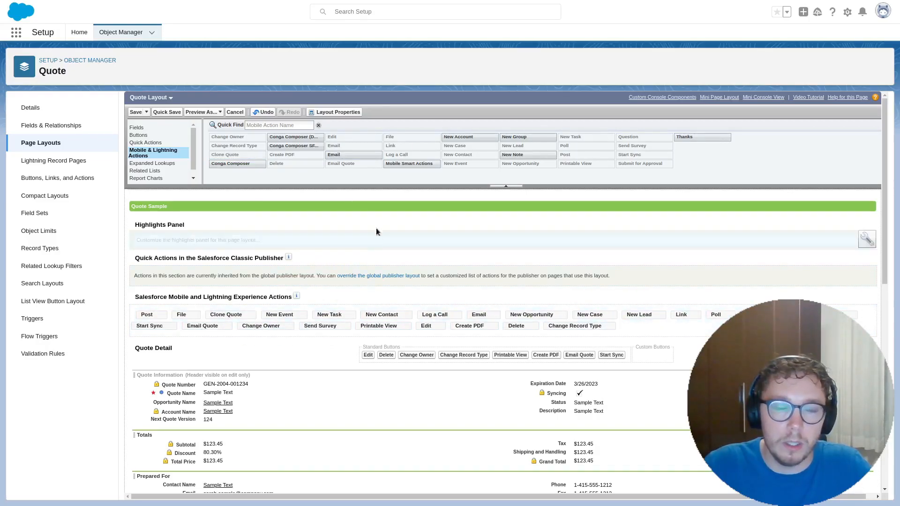
pyautogui.click(137, 112)
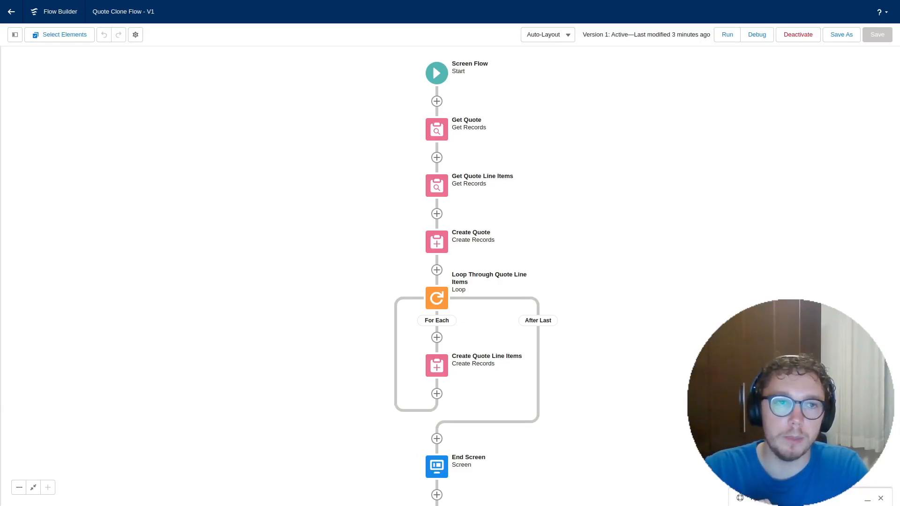
# - Start a new Variable resource in the Quote Clone Flow with the API name qli_size
pyautogui.click(15, 37)
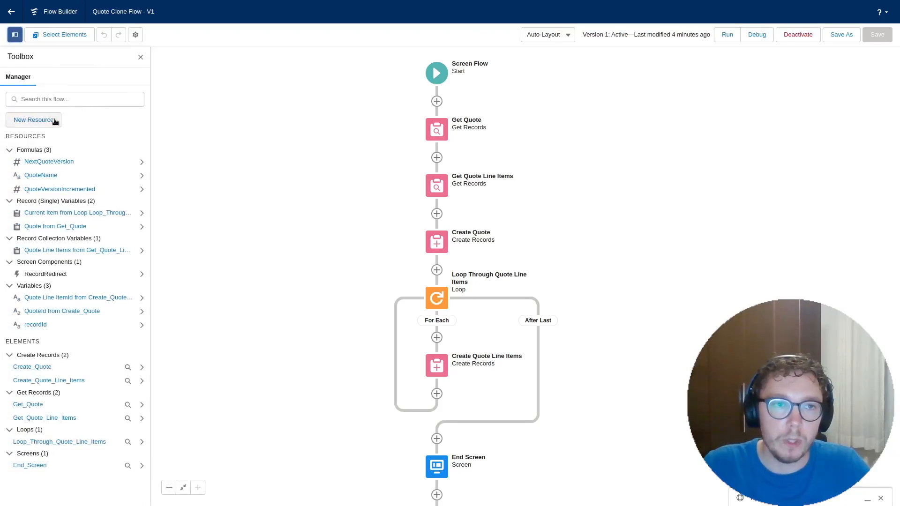
pyautogui.click(53, 120)
pyautogui.click(351, 215)
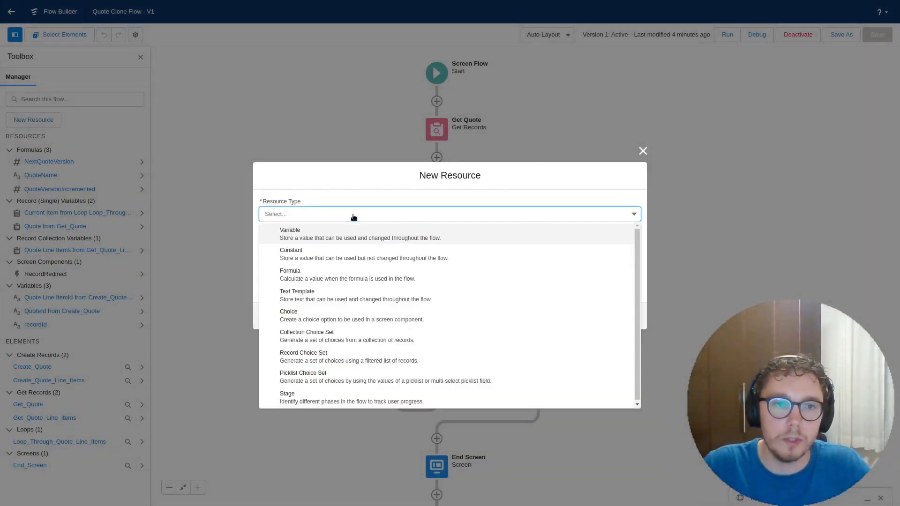
pyautogui.click(358, 234)
pyautogui.click(327, 237)
pyautogui.write('qli_size')
pyautogui.press('Tab')
pyautogui.press('Tab')
# - Set the qli_size variable's data type to Number with 0 decimal places and finish creating it
pyautogui.click(336, 303)
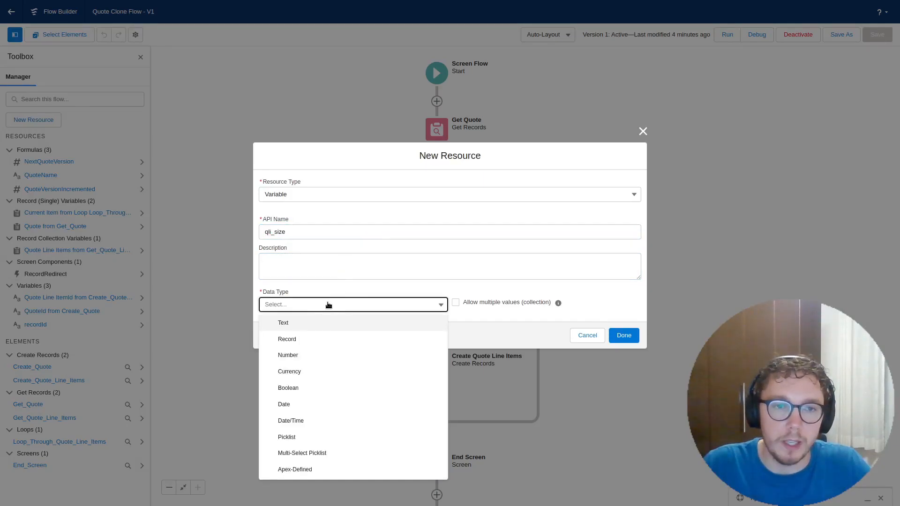
pyautogui.click(329, 354)
pyautogui.click(305, 298)
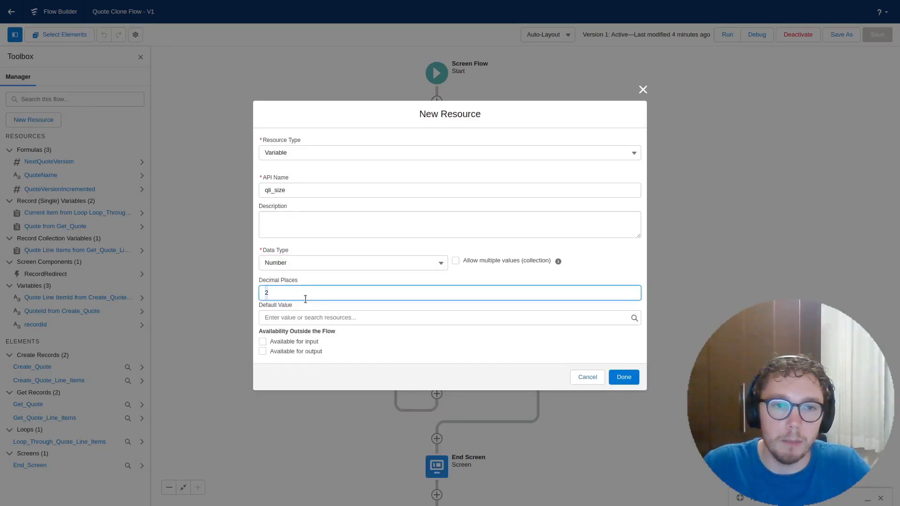
pyautogui.write('0')
pyautogui.press('Tab')
pyautogui.press('Tab')
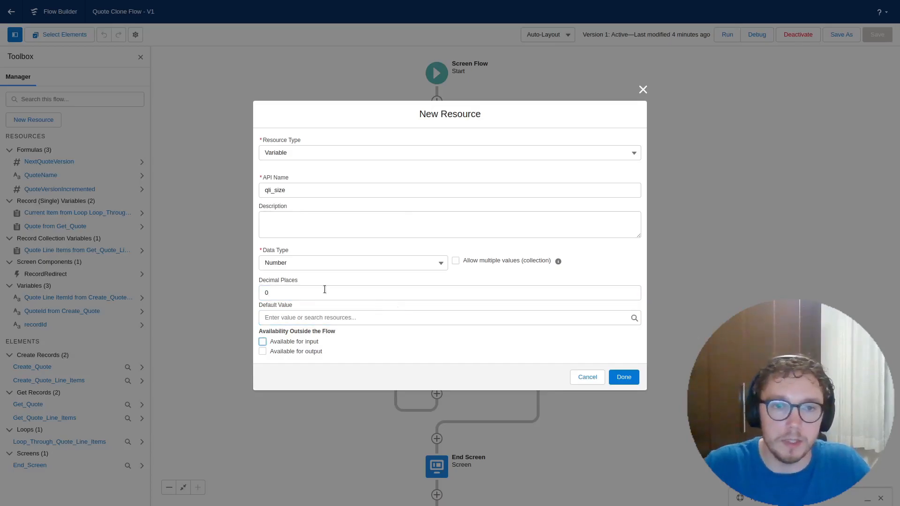
pyautogui.click(629, 376)
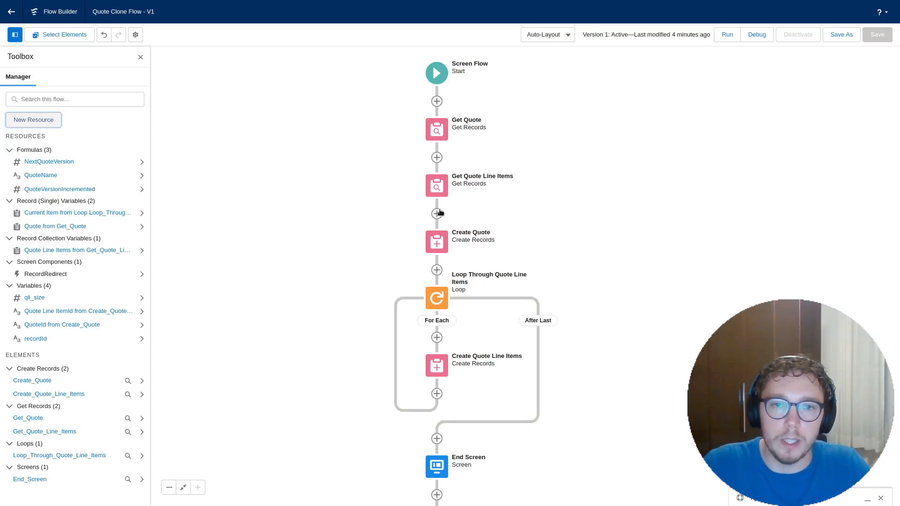
# - Add an Assignment element labelled Assign QLI Size between Get Quote Line Items and Create Quote
pyautogui.click(436, 213)
pyautogui.write('assi')
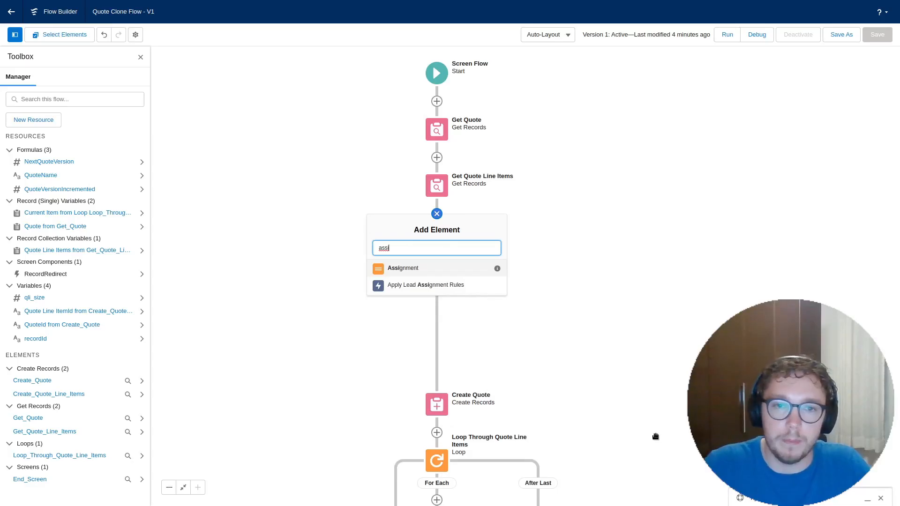
pyautogui.click(471, 272)
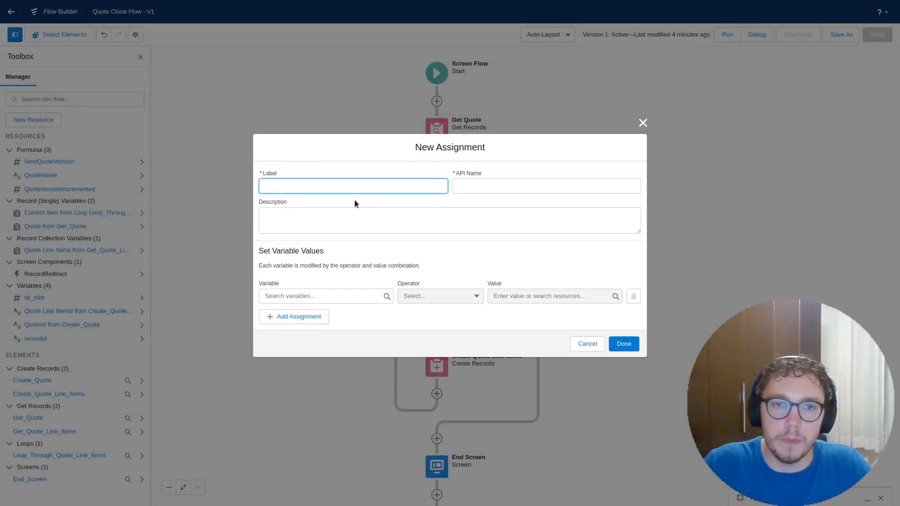
pyautogui.write('Assign QLI Size')
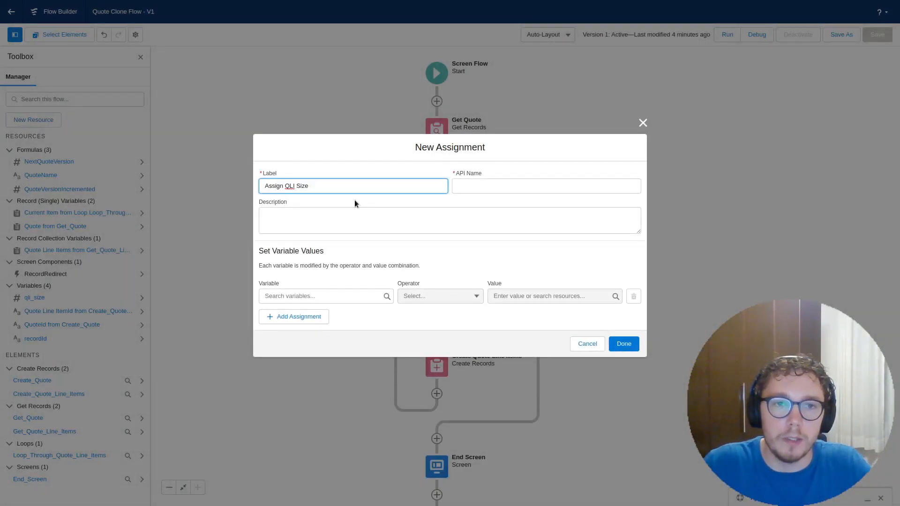
pyautogui.press('Tab')
pyautogui.press('Tab')
# - Assign qli_size with the Equals Count operator to Quote Line Items from Get_Quote_Line_Items and finish the assignment
pyautogui.click(310, 293)
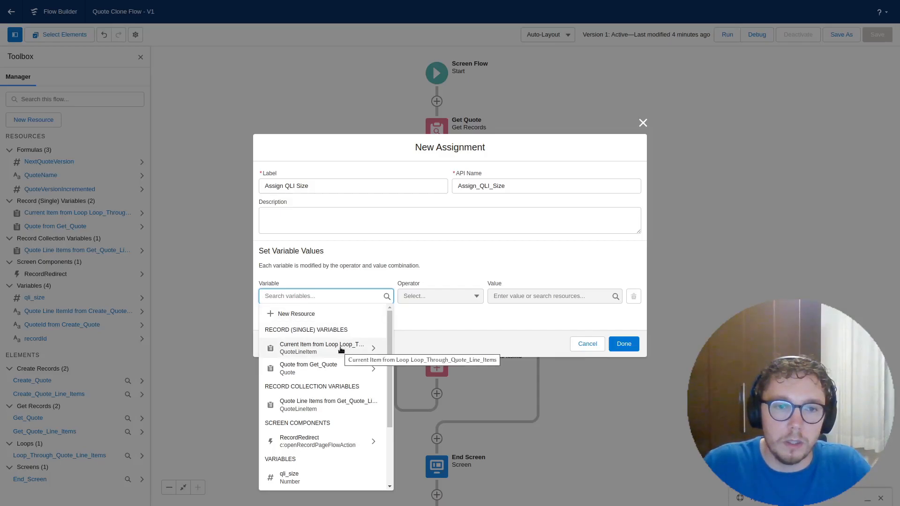
pyautogui.click(309, 472)
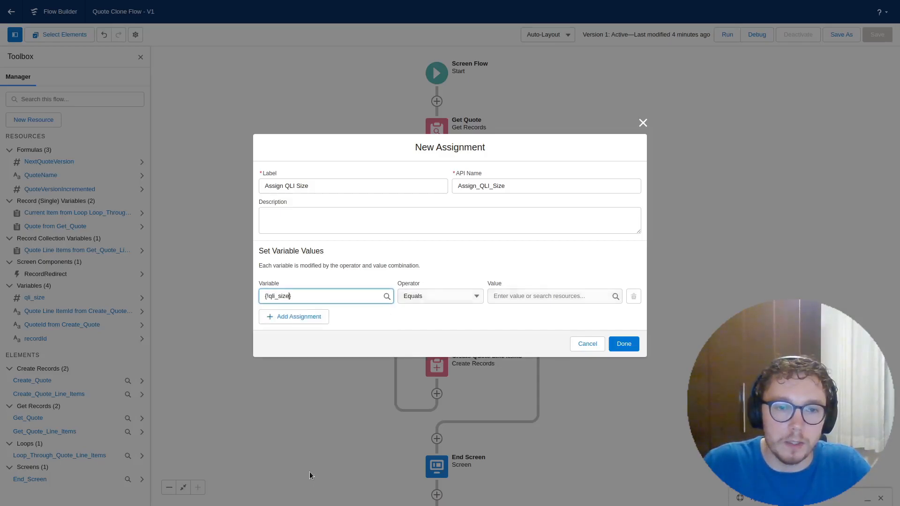
pyautogui.click(428, 298)
pyautogui.click(446, 368)
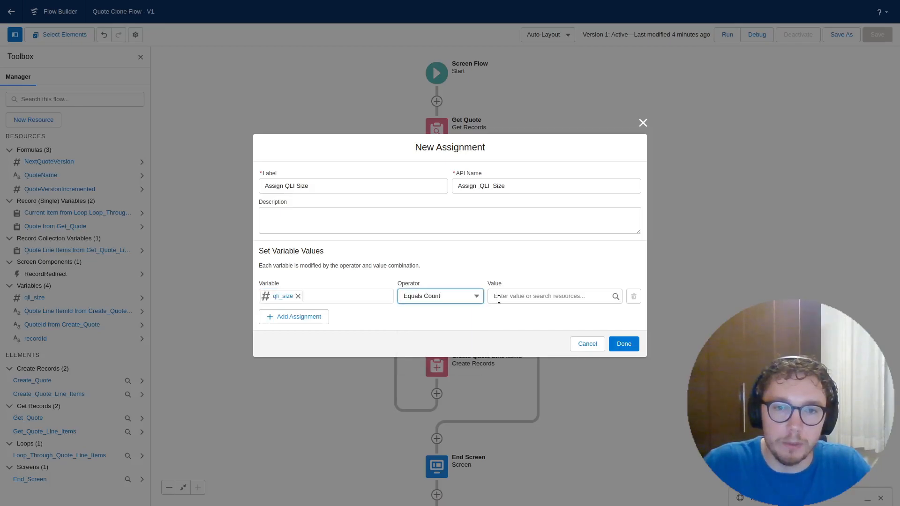
pyautogui.click(496, 296)
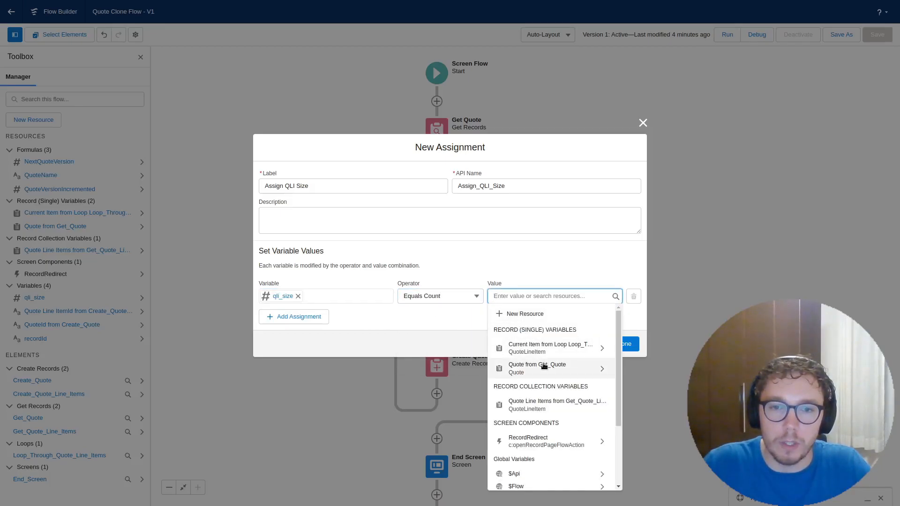
pyautogui.click(560, 410)
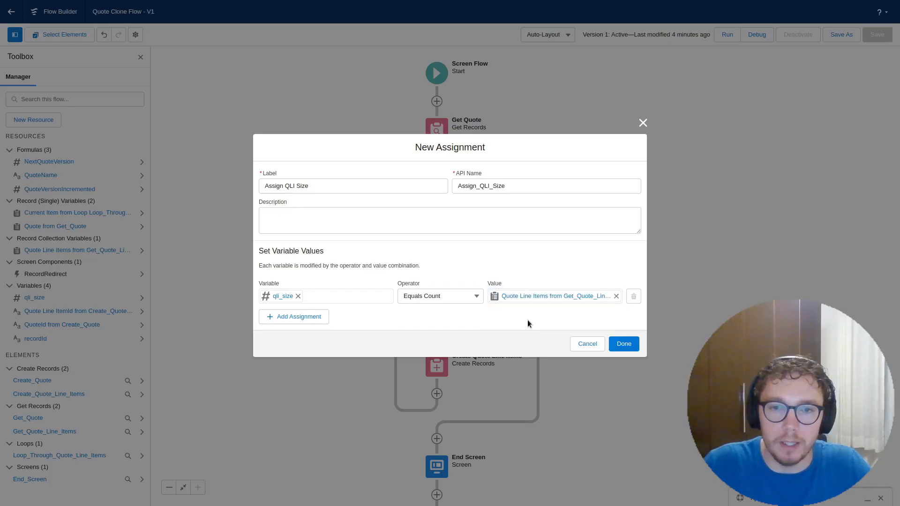
pyautogui.click(622, 344)
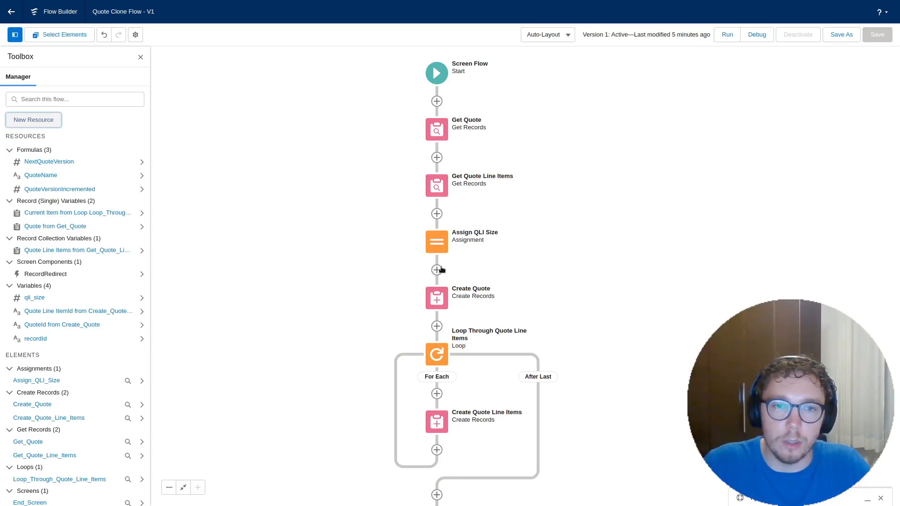
# - Add a Decision element labelled QLI Size Decision directly after Assign QLI Size
pyautogui.click(436, 269)
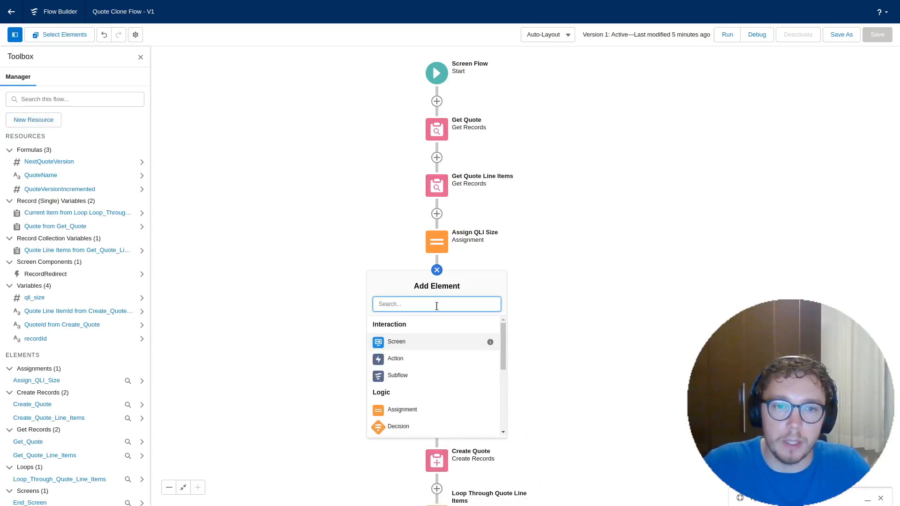
pyautogui.click(400, 428)
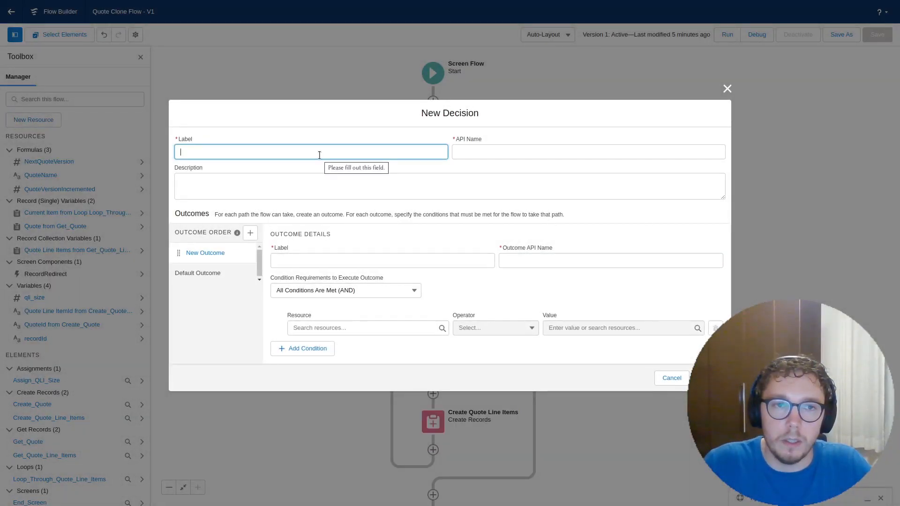
pyautogui.write('QLI Size Decision')
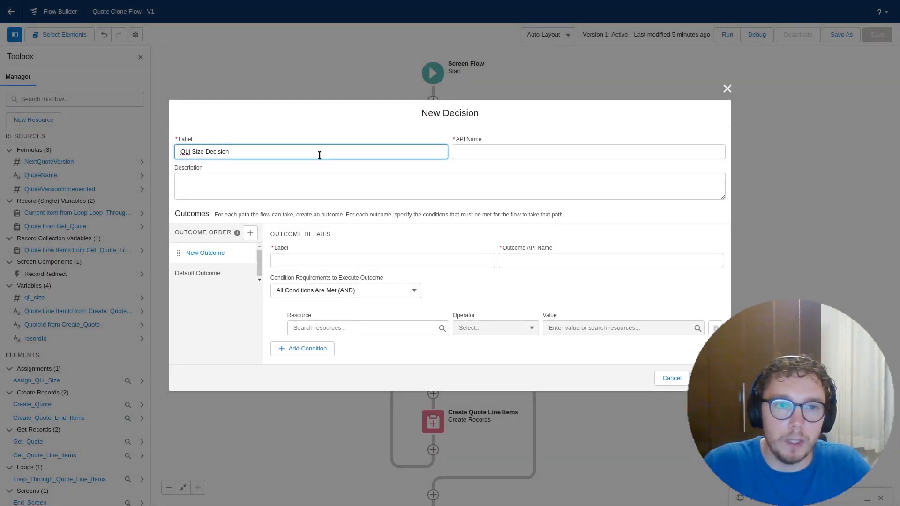
pyautogui.press('Tab')
pyautogui.press('Tab')
pyautogui.click(403, 249)
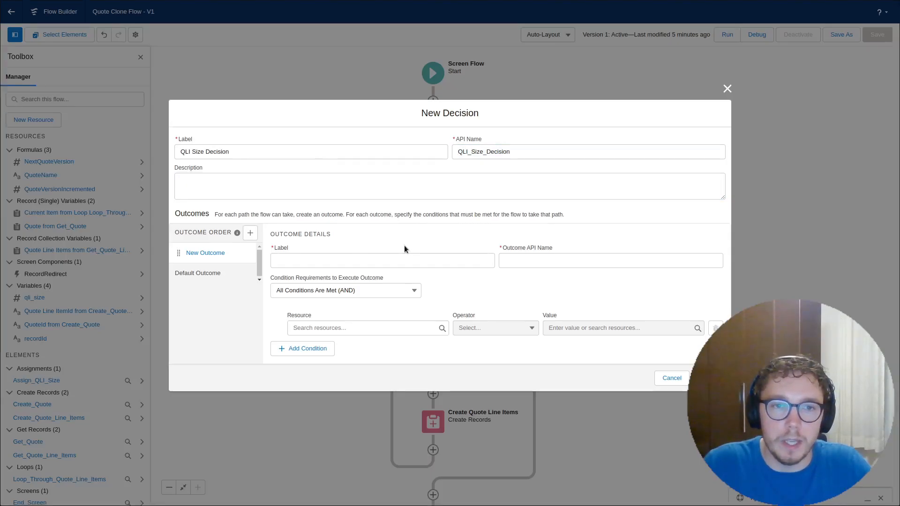
# - Label the decision's first outcome No QLIs, with the outcome API name No_QLIs
pyautogui.click(402, 256)
pyautogui.write('No QLIs')
pyautogui.press('Tab')
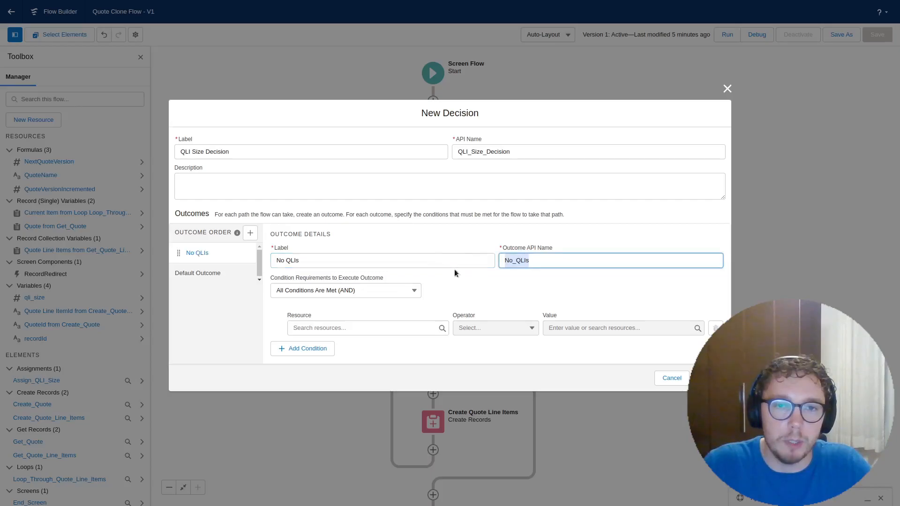
pyautogui.click(467, 289)
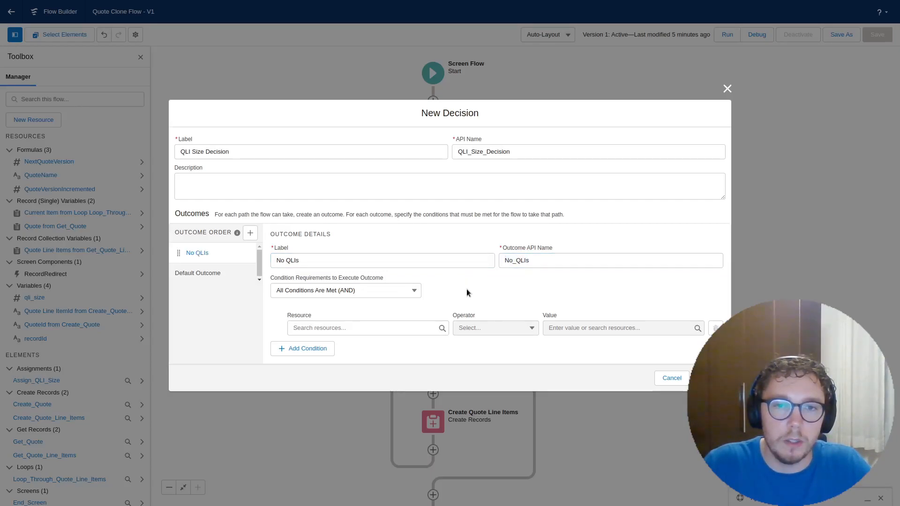
# - Set the No QLIs outcome condition to qli_size Equals 0 and finish the decision
pyautogui.click(386, 327)
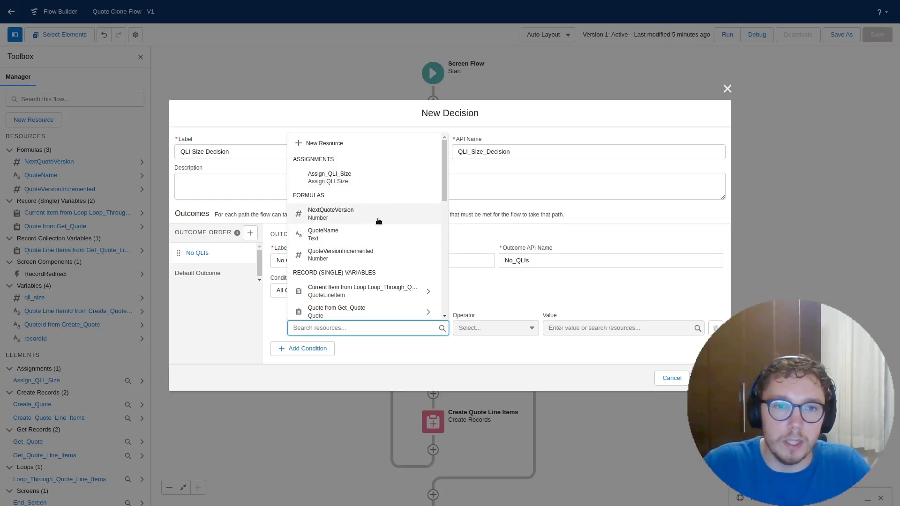
pyautogui.write('q')
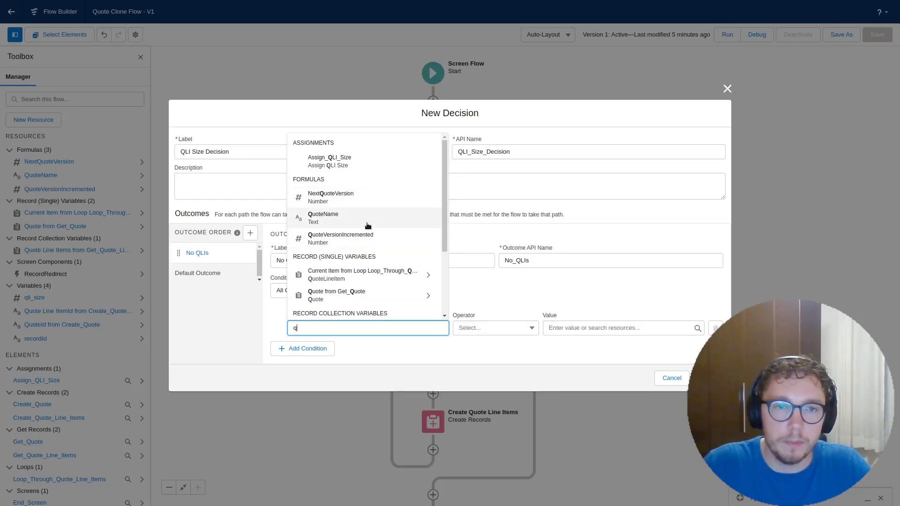
pyautogui.write('li_size')
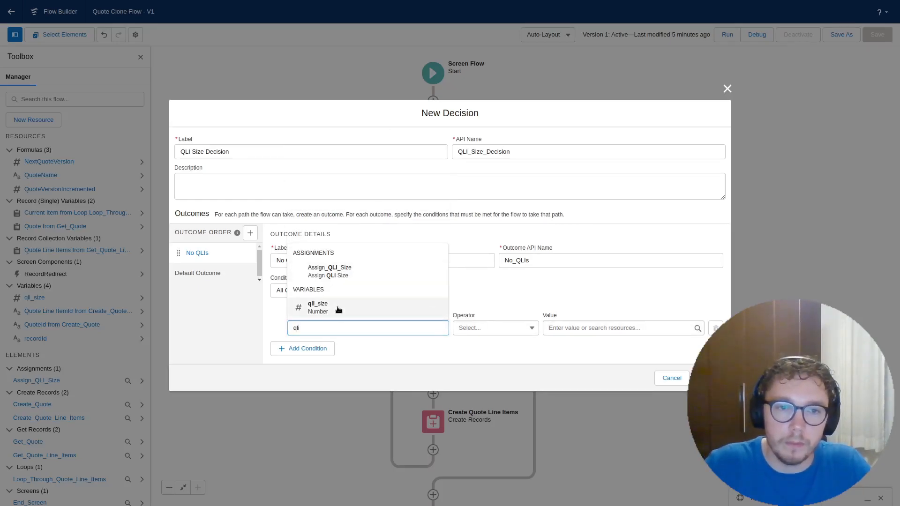
pyautogui.click(338, 308)
pyautogui.click(587, 328)
pyautogui.write('0')
pyautogui.click(423, 353)
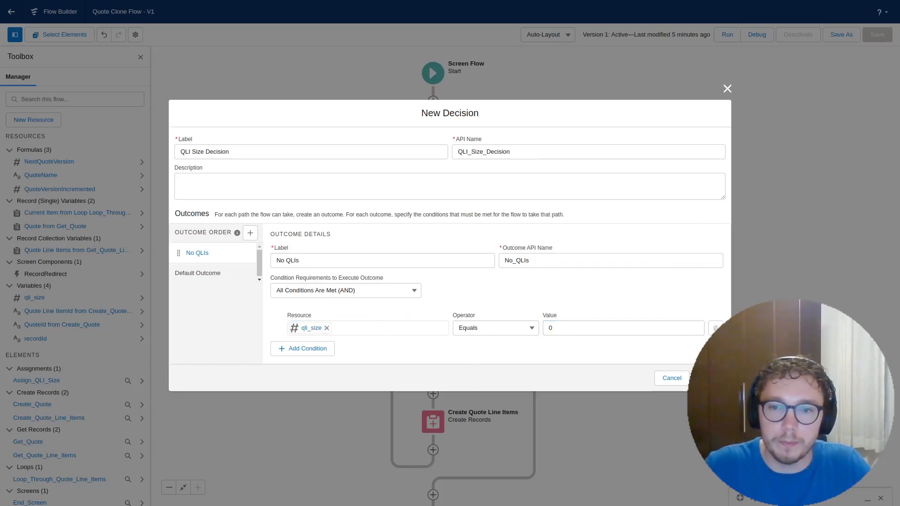
pyautogui.click(709, 378)
# - Add an End element to the No QLIs path of QLI Size Decision
pyautogui.moveTo(606, 371); pyautogui.dragTo(591, 315)
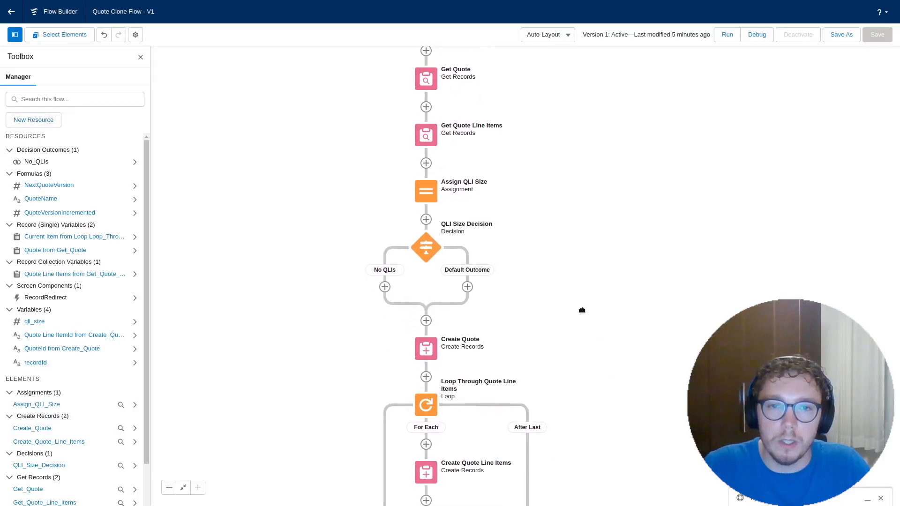
pyautogui.click(385, 287)
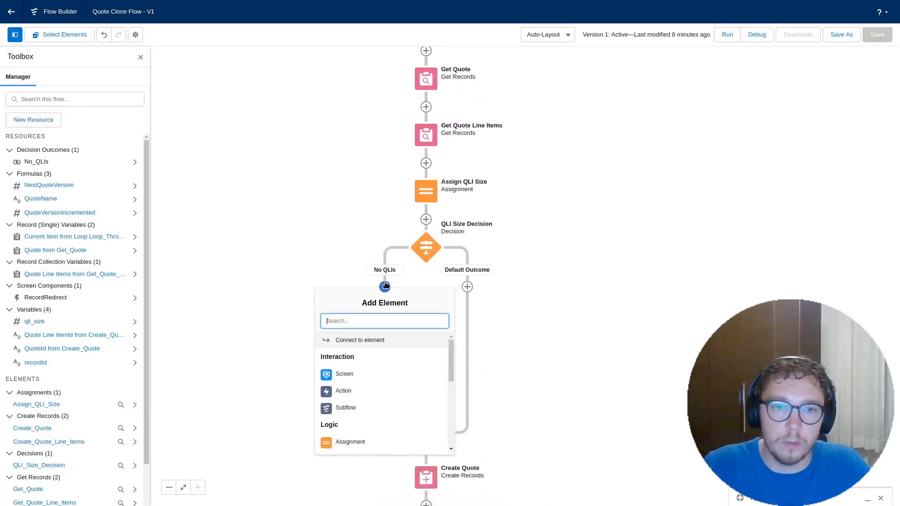
pyautogui.write('e')
pyautogui.press('BackSpace')
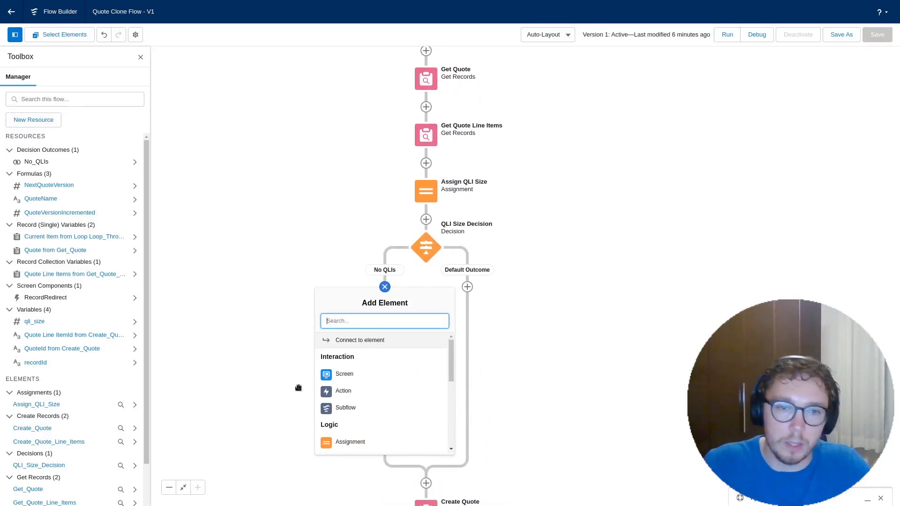
pyautogui.scroll(-3, 372, 389)
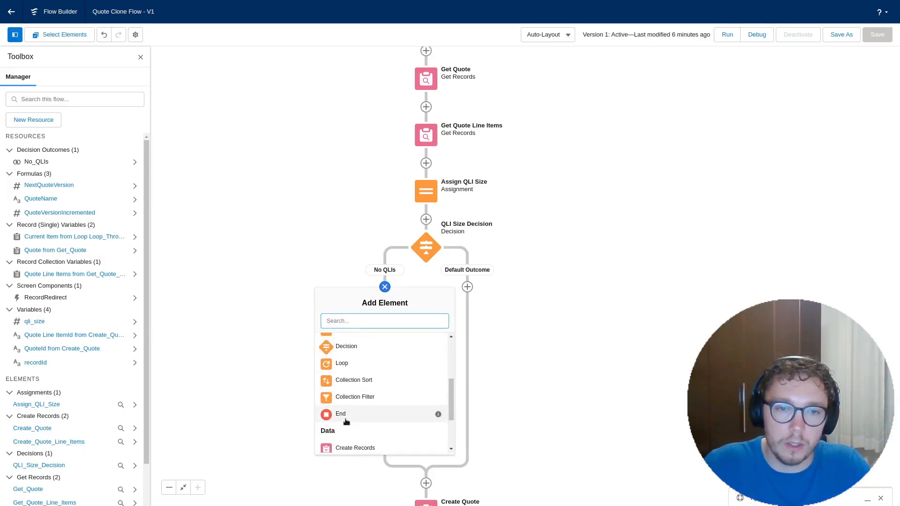
pyautogui.click(341, 413)
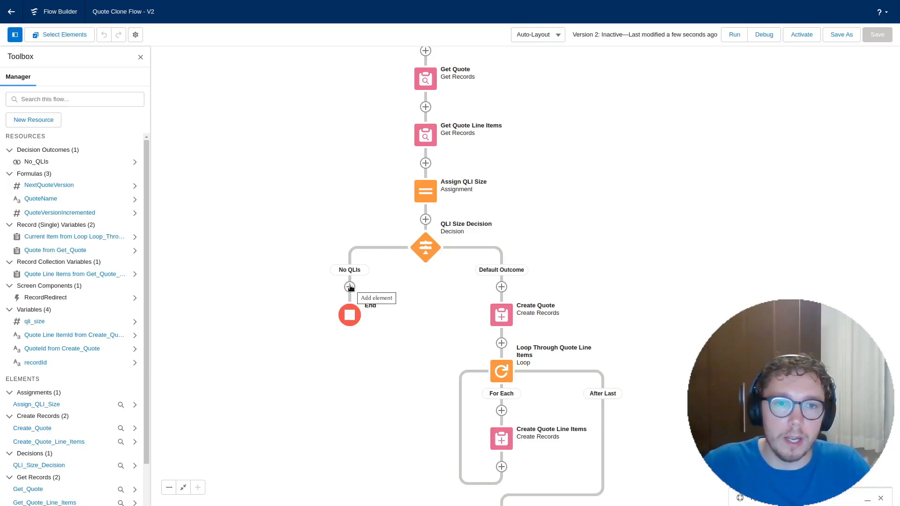
# - Add a Screen element labelled QLIs DNE Screen before the End element on the No QLIs path
pyautogui.click(349, 287)
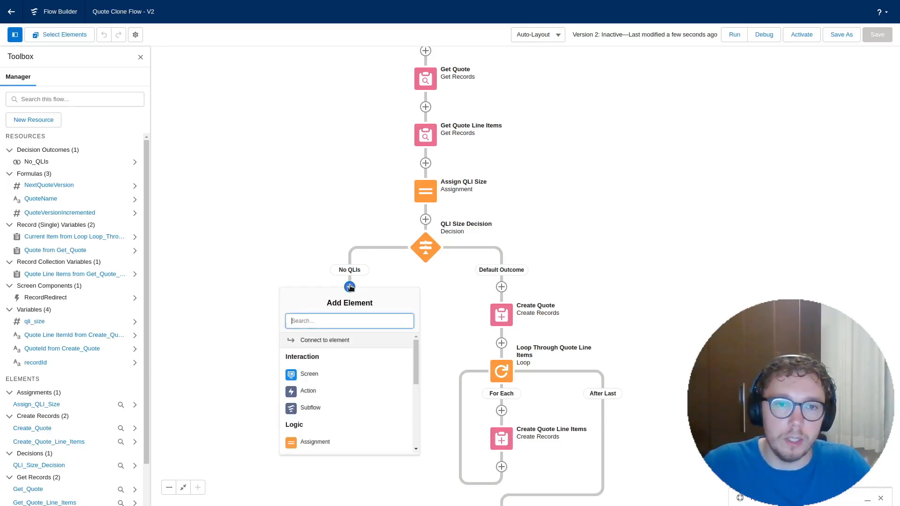
pyautogui.click(339, 380)
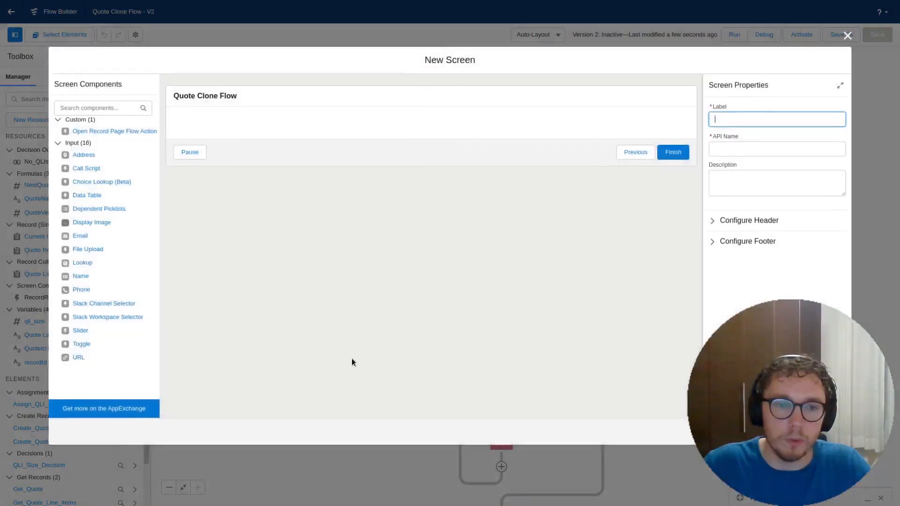
pyautogui.write('QLIs DNE Screen')
pyautogui.press('Tab')
pyautogui.press('Tab')
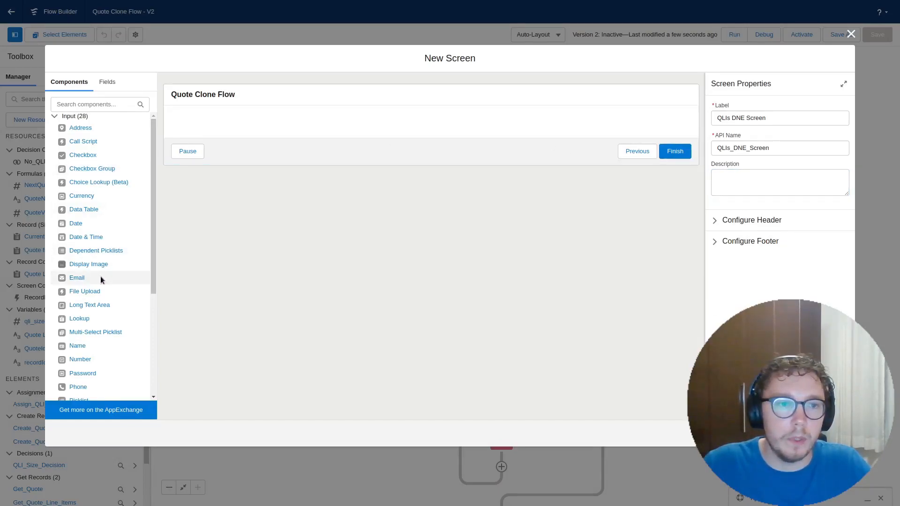
# - Add a Display Text component named QLI_DNE_Text reading "Please add quote line items to the quote before cloning." and finish the screen
pyautogui.scroll(-4, 98, 274)
pyautogui.moveTo(89, 357); pyautogui.dragTo(274, 127)
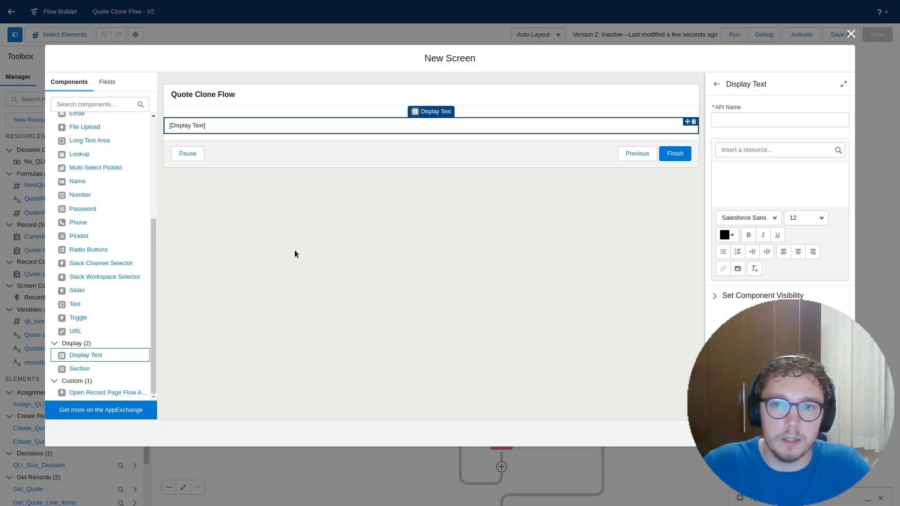
pyautogui.click(749, 121)
pyautogui.write('QLI_DNE_Text')
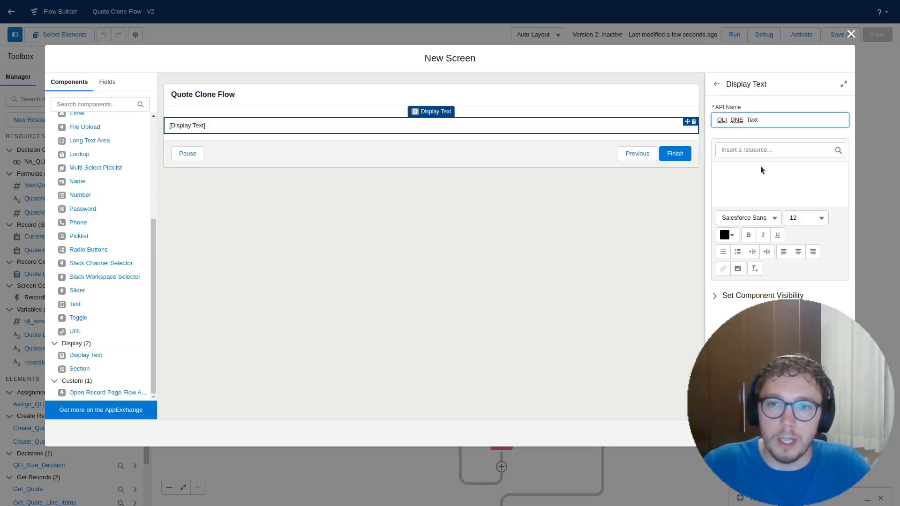
pyautogui.click(764, 184)
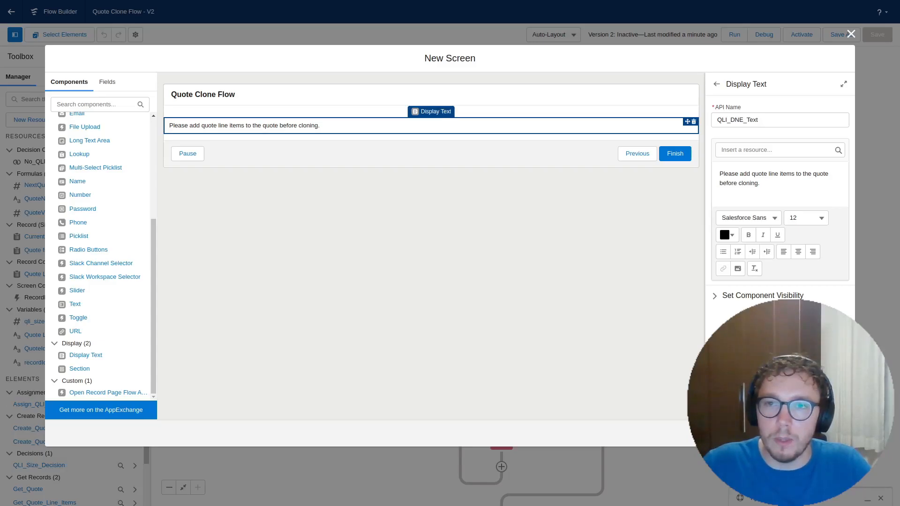
pyautogui.click(836, 434)
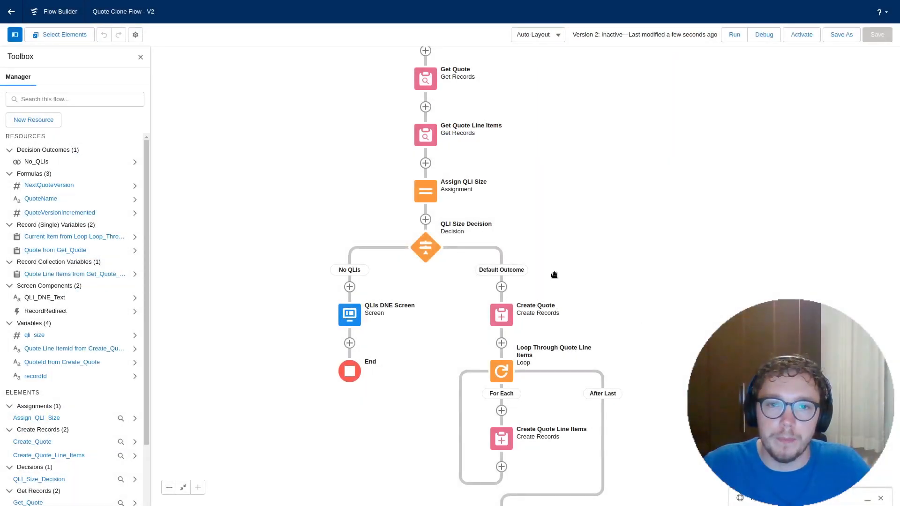
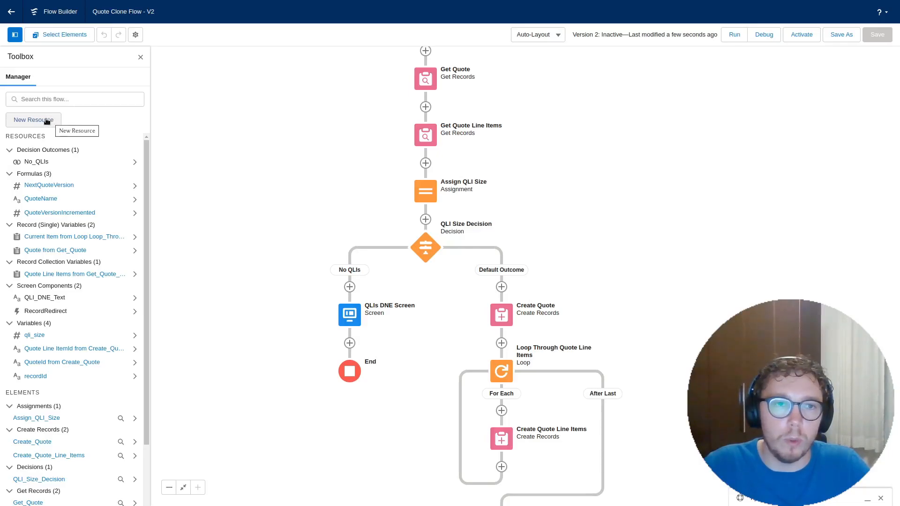
# - Create a text variable resource named Product2Ids that allows multiple values as a collection
pyautogui.click(51, 121)
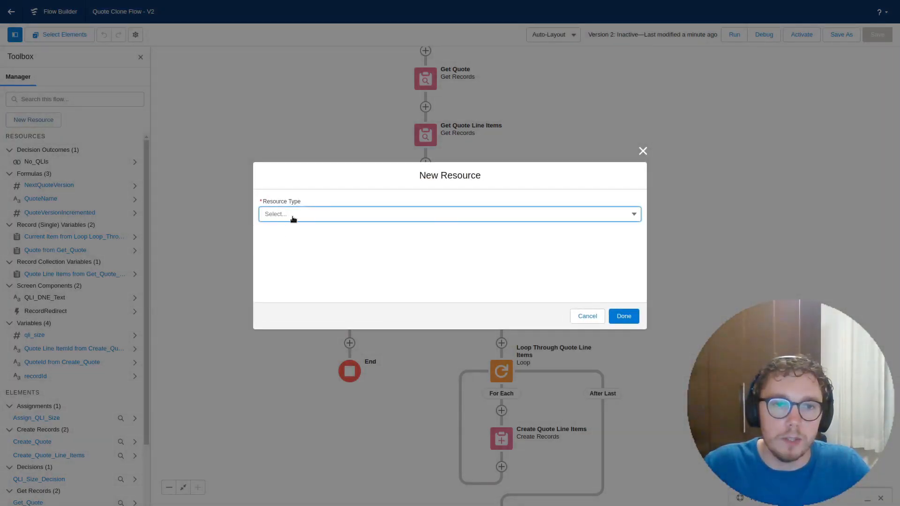
pyautogui.click(295, 217)
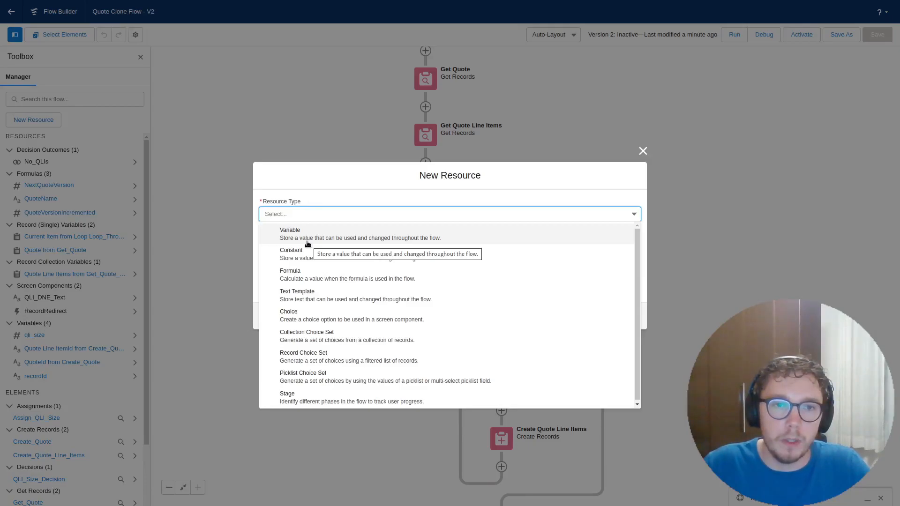
pyautogui.click(307, 242)
pyautogui.click(310, 229)
pyautogui.write('Product2Ids')
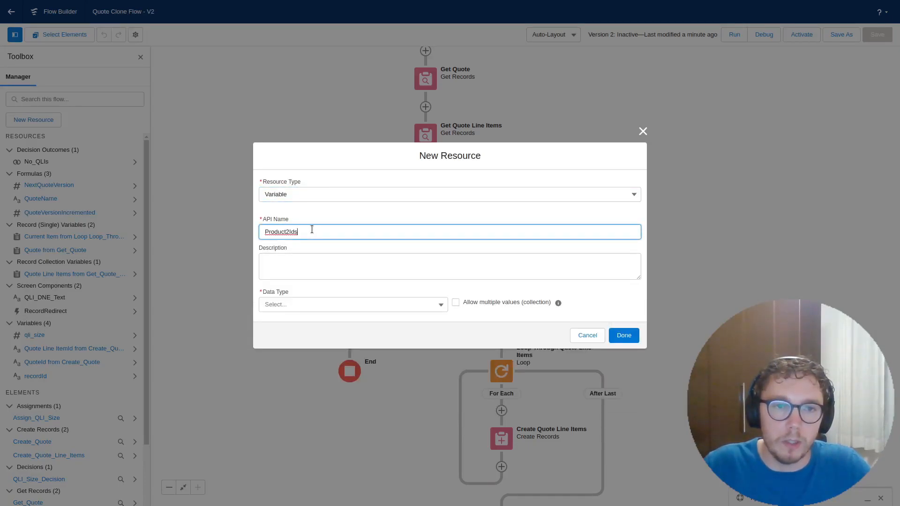
pyautogui.click(324, 305)
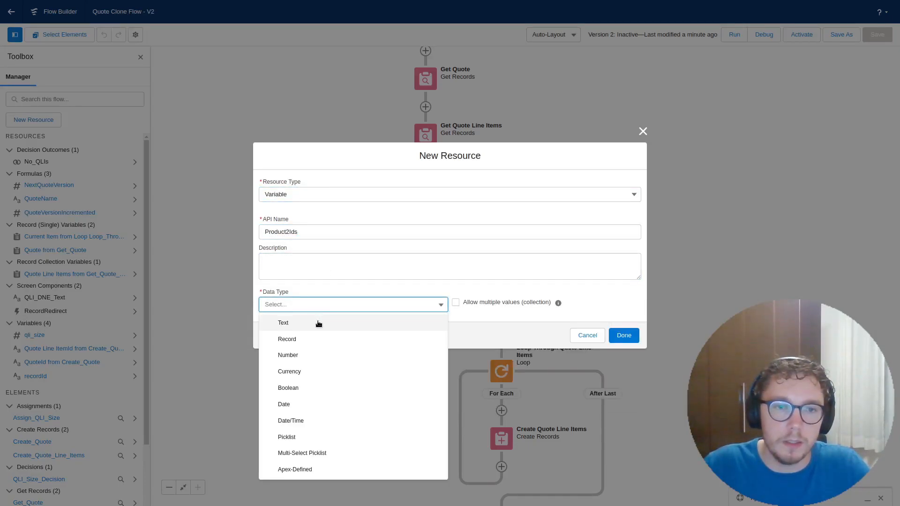
pyautogui.click(318, 323)
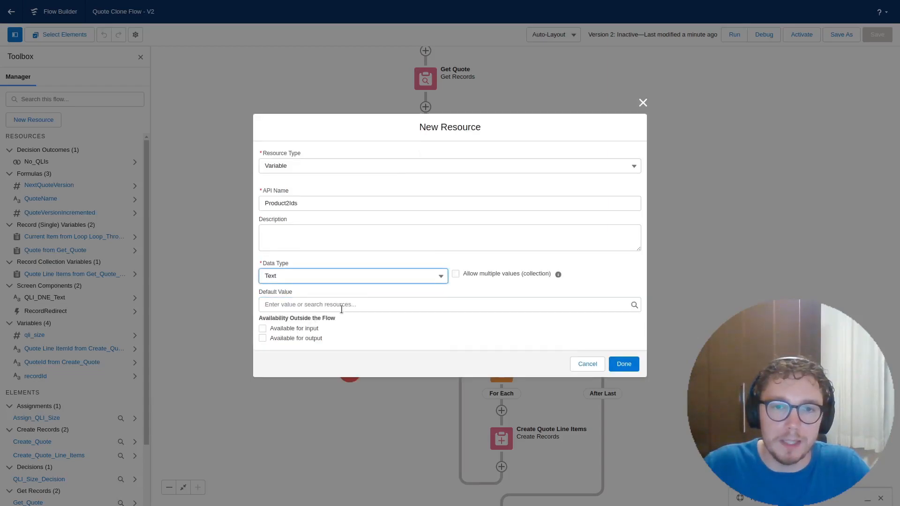
pyautogui.click(456, 275)
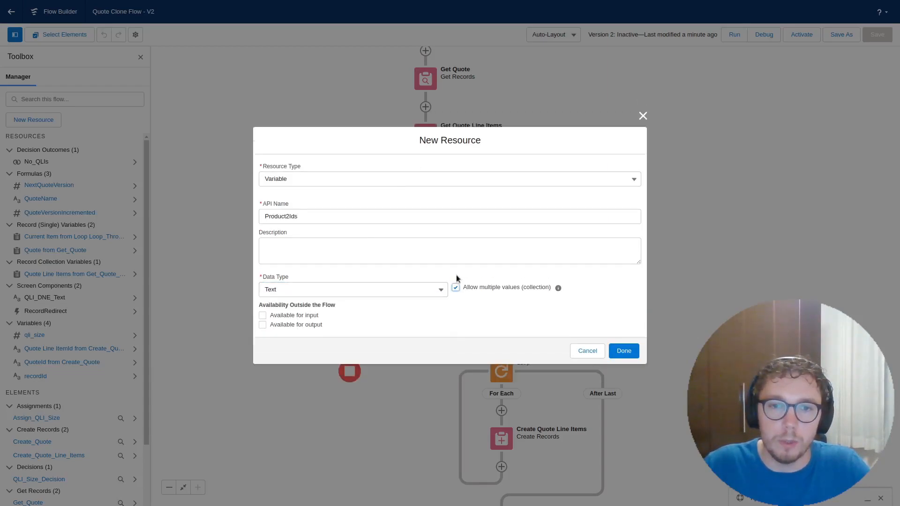
pyautogui.click(623, 351)
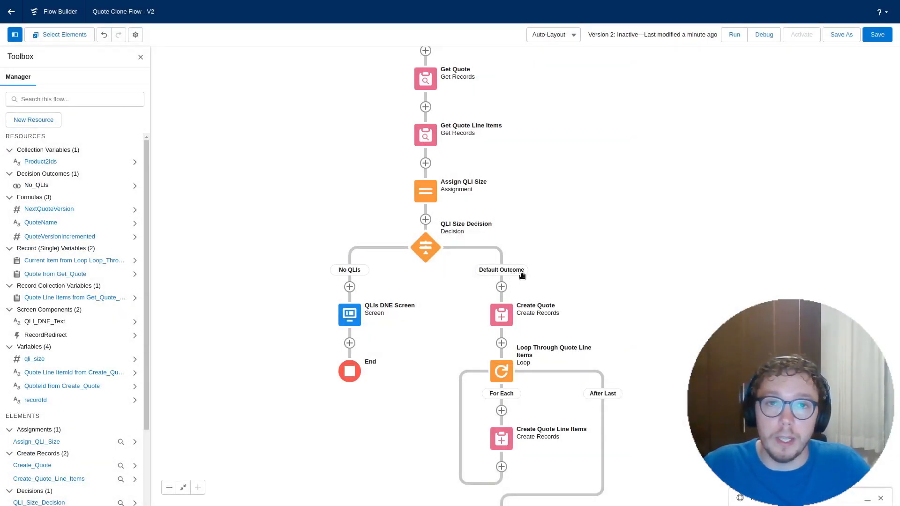
# - Add a Loop labelled QLI Loop before Create Quote on the Default Outcome path, iterating over the Get_Quote_Line_Items collection
pyautogui.click(502, 286)
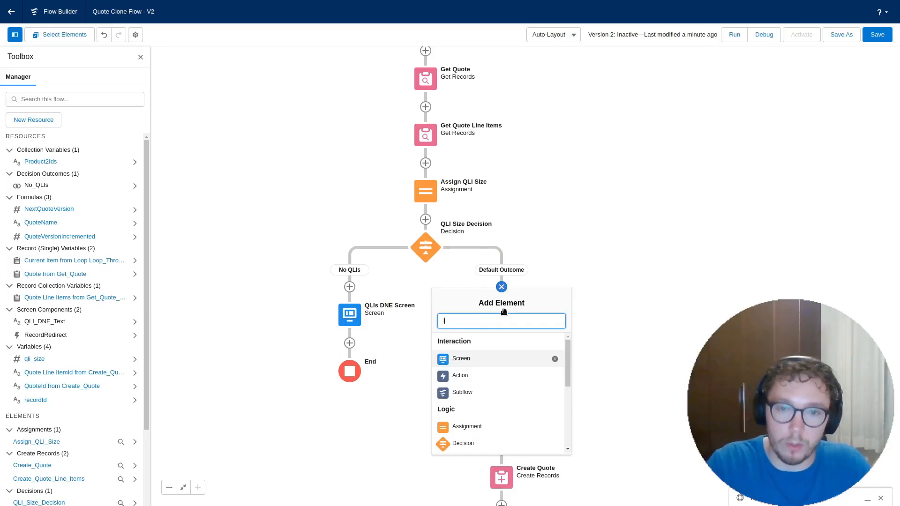
pyautogui.write('loop')
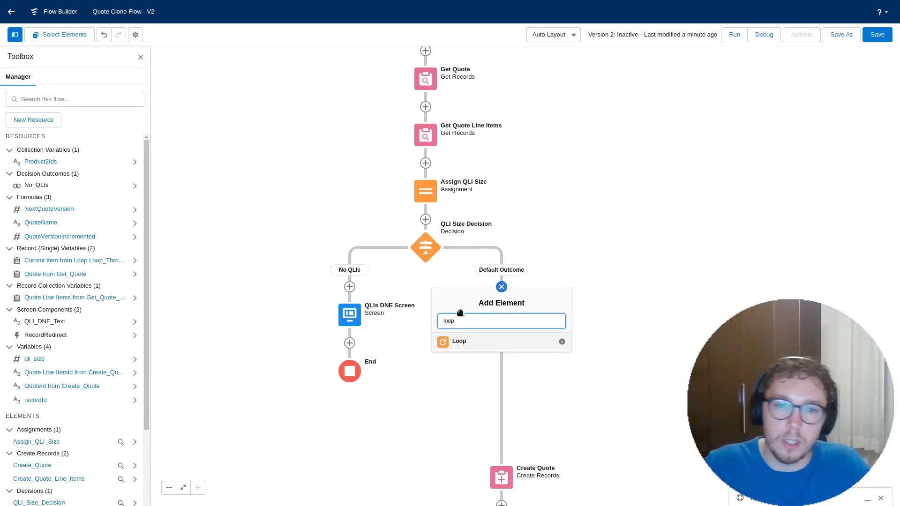
pyautogui.click(487, 347)
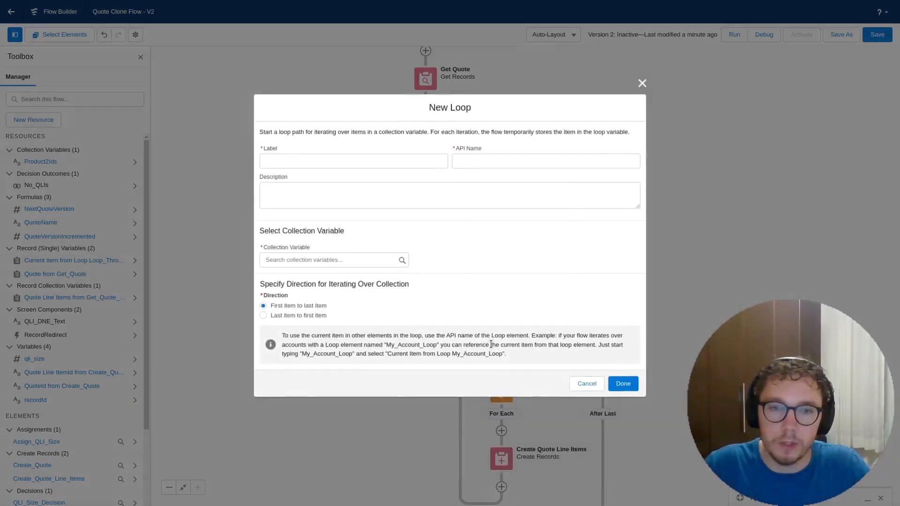
pyautogui.write('QLI Loop')
pyautogui.press('Tab')
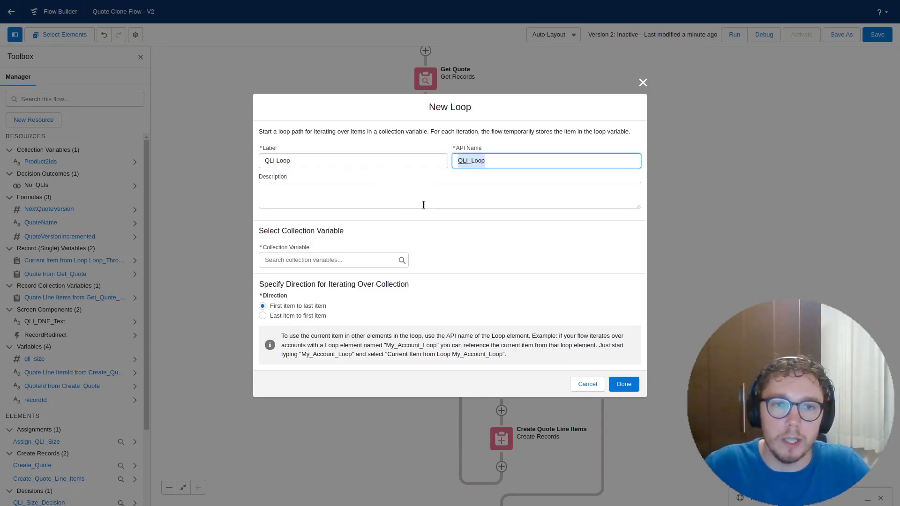
pyautogui.press('Tab')
pyautogui.press('Tab')
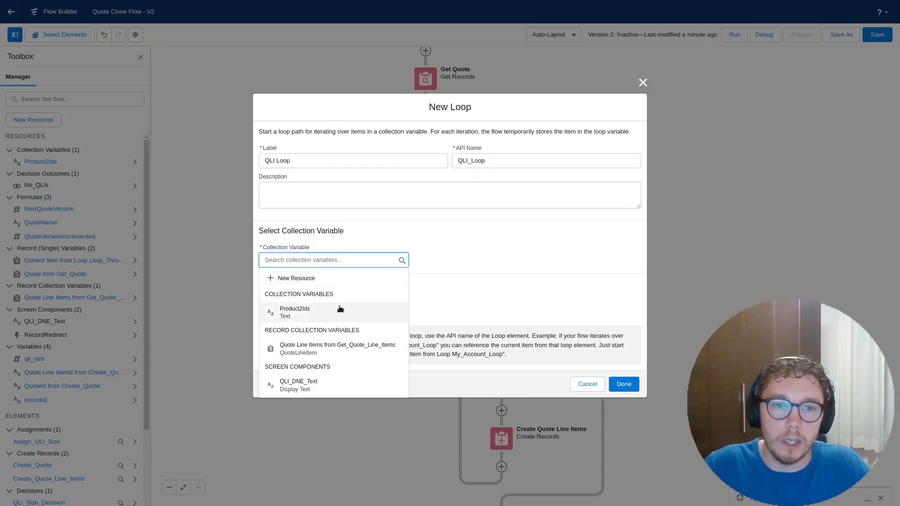
pyautogui.click(343, 350)
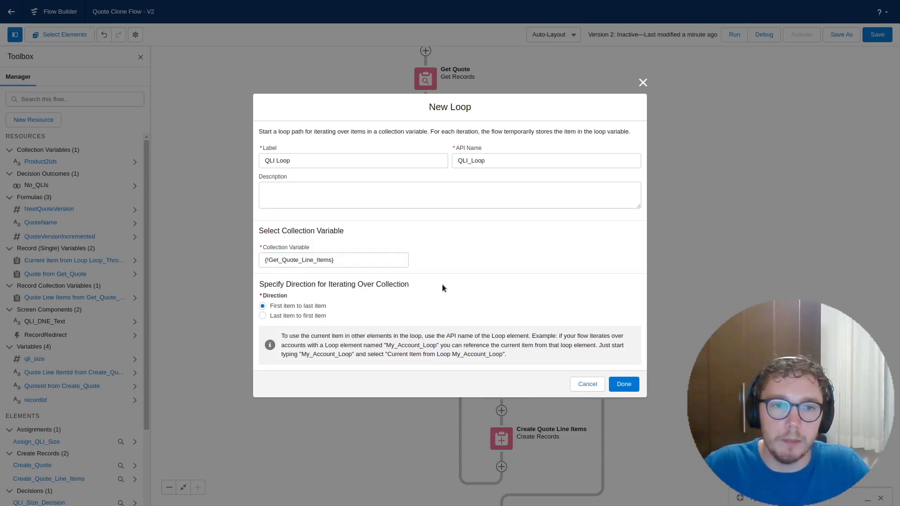
pyautogui.click(623, 384)
# - Add an Assignment element labelled Product2 Assignment to the For Each path of QLI Loop
pyautogui.scroll(-2, 589, 304)
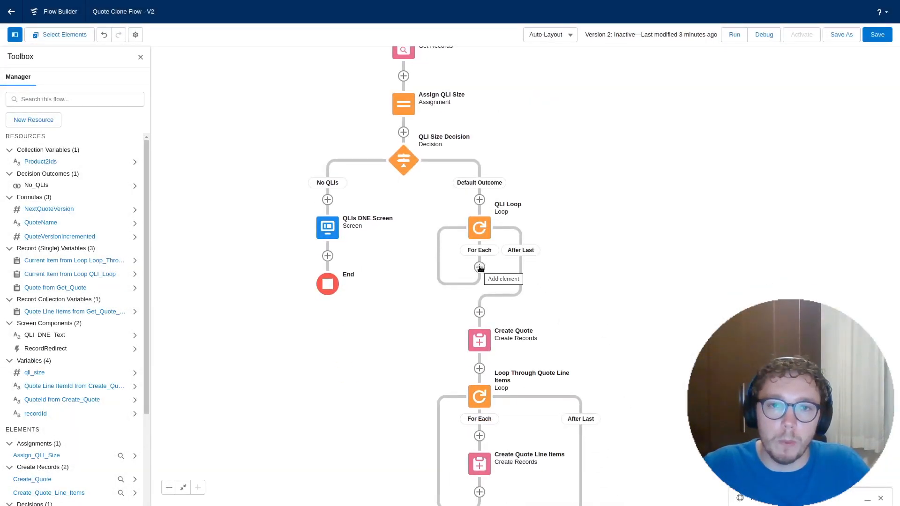
pyautogui.click(480, 267)
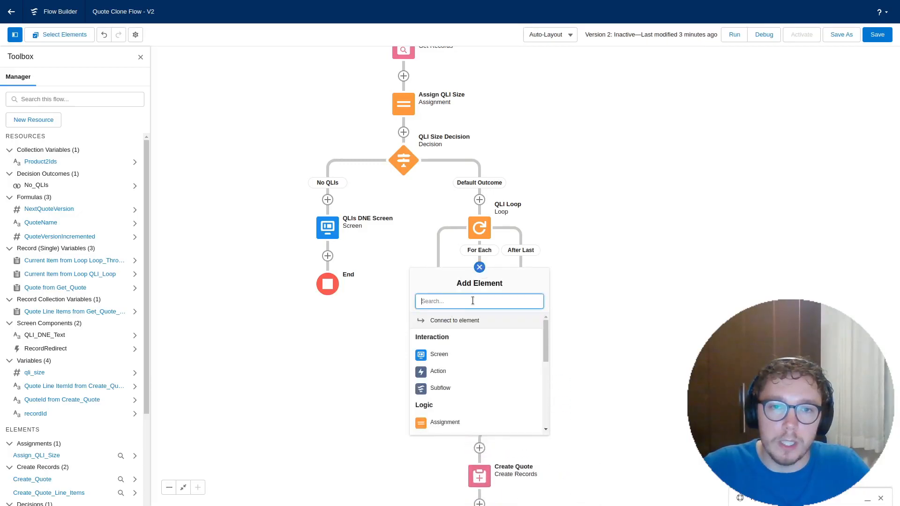
pyautogui.click(455, 421)
pyautogui.write('Product2 Assignment')
pyautogui.press('Tab')
pyautogui.press('Tab')
# - Set the assignment to add QLI_Loop.Product2Id to the Product2Ids collection and finish the element
pyautogui.click(308, 296)
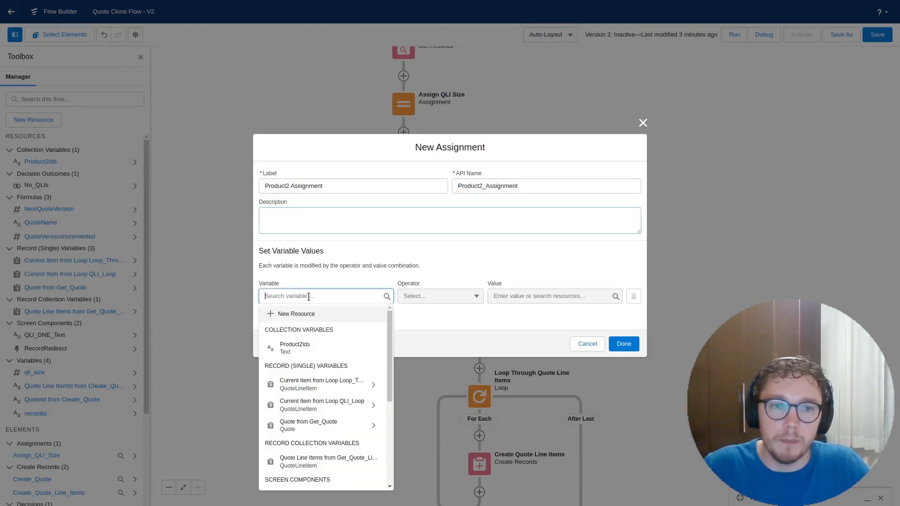
pyautogui.click(311, 347)
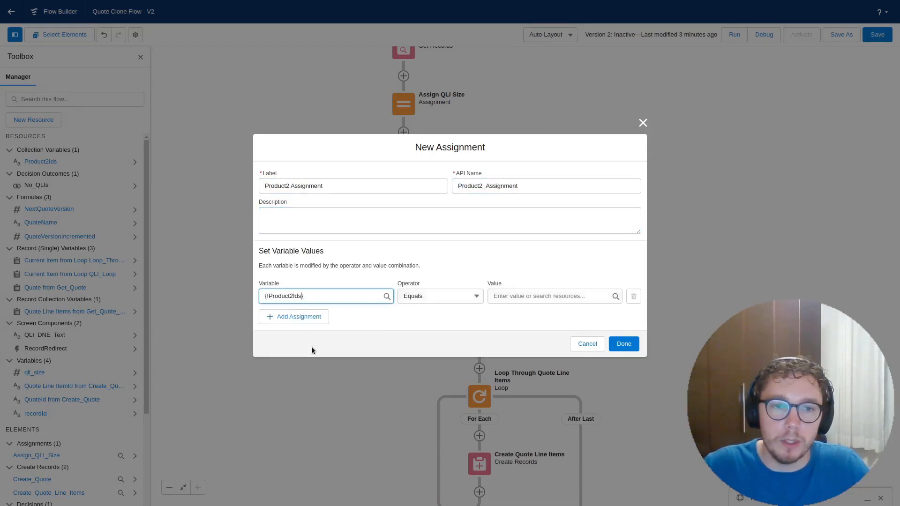
pyautogui.click(424, 296)
pyautogui.click(428, 328)
pyautogui.click(533, 294)
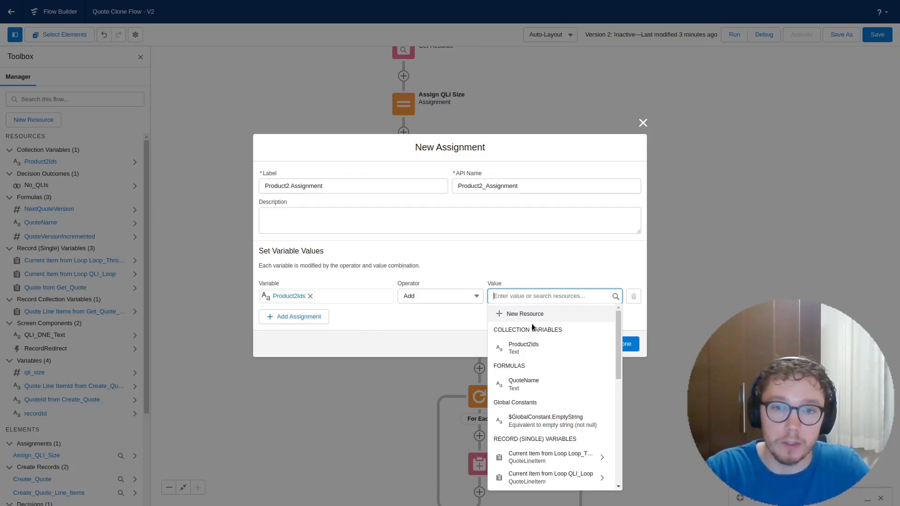
pyautogui.write('quote')
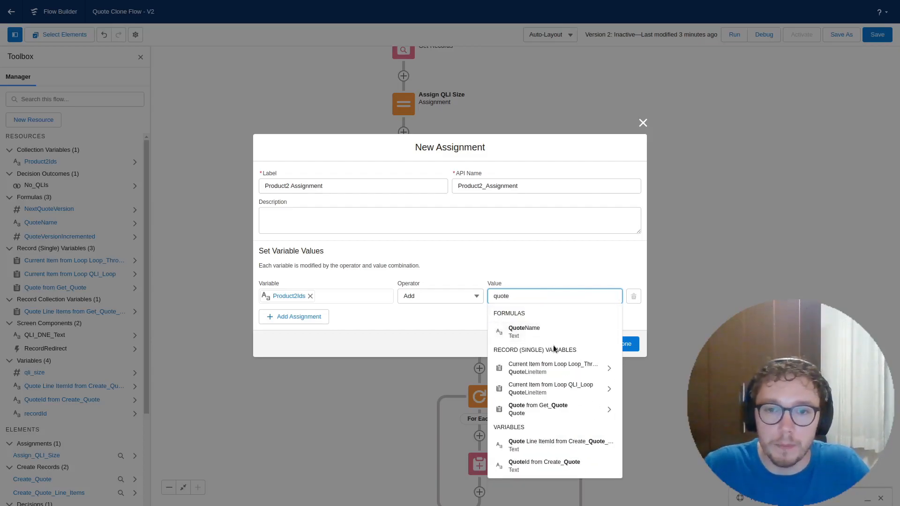
pyautogui.click(570, 392)
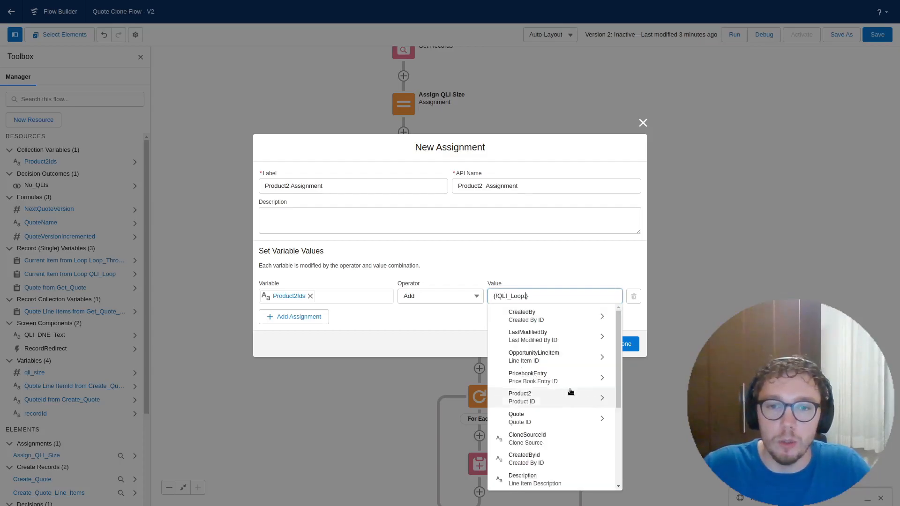
pyautogui.write('pr')
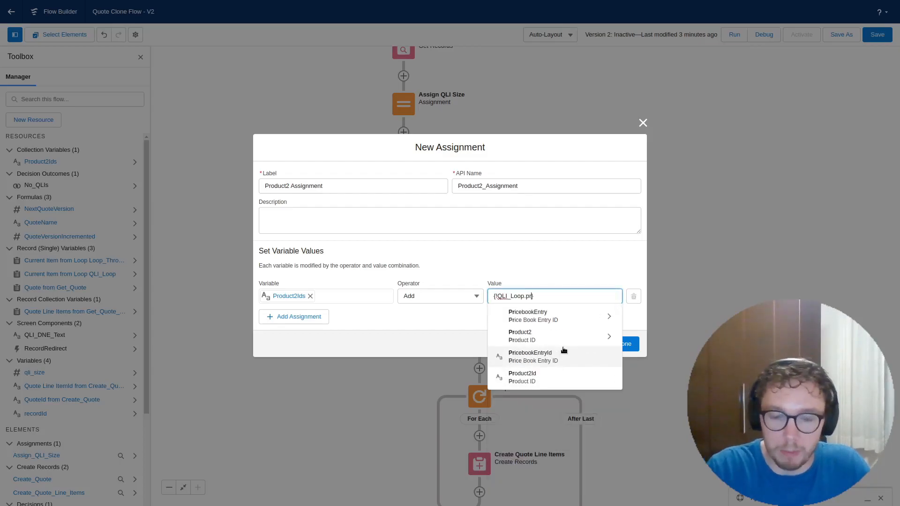
pyautogui.click(554, 377)
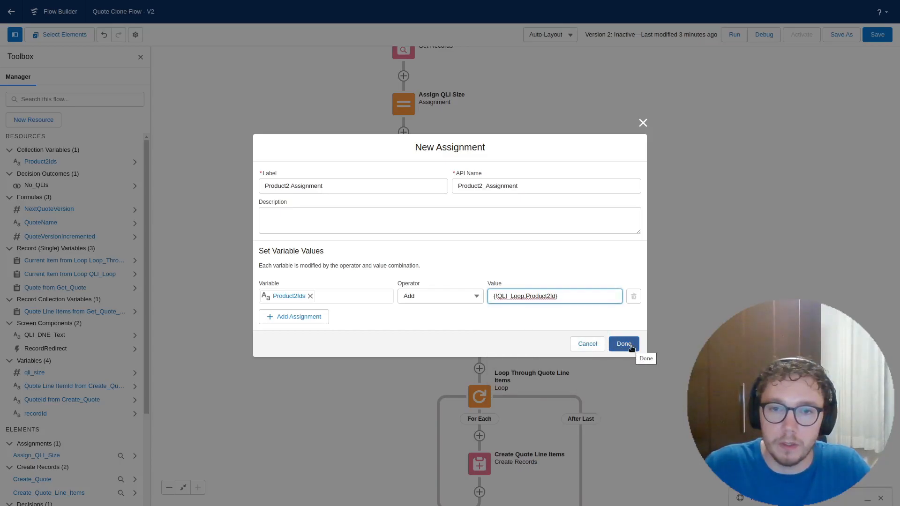
pyautogui.click(625, 344)
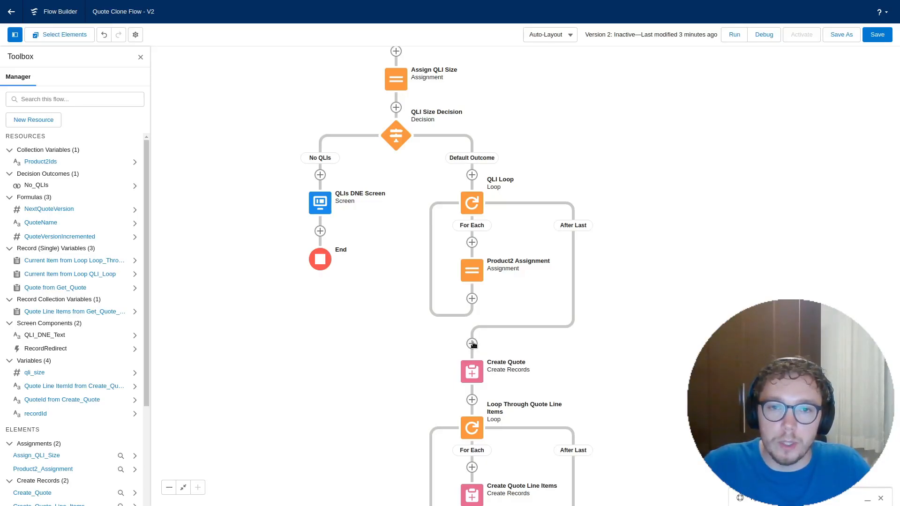
# - Add a Get Records element labelled Get Inactive Price Book Entries before Create Quote, using the Price Book Entry object
pyautogui.click(471, 344)
pyautogui.write('Get')
pyautogui.click(440, 402)
pyautogui.write('Get Inactive Price Book Entries')
pyautogui.press('Tab')
pyautogui.press('Tab')
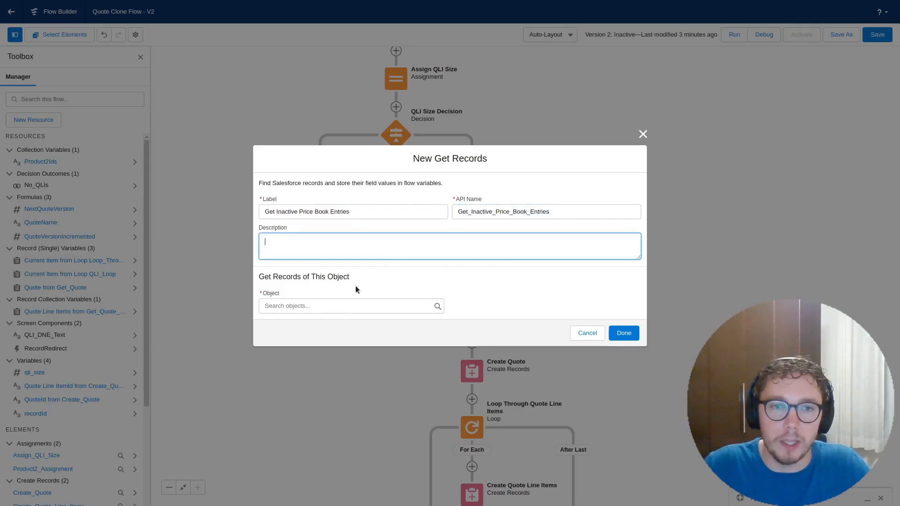
pyautogui.click(340, 305)
pyautogui.write('price')
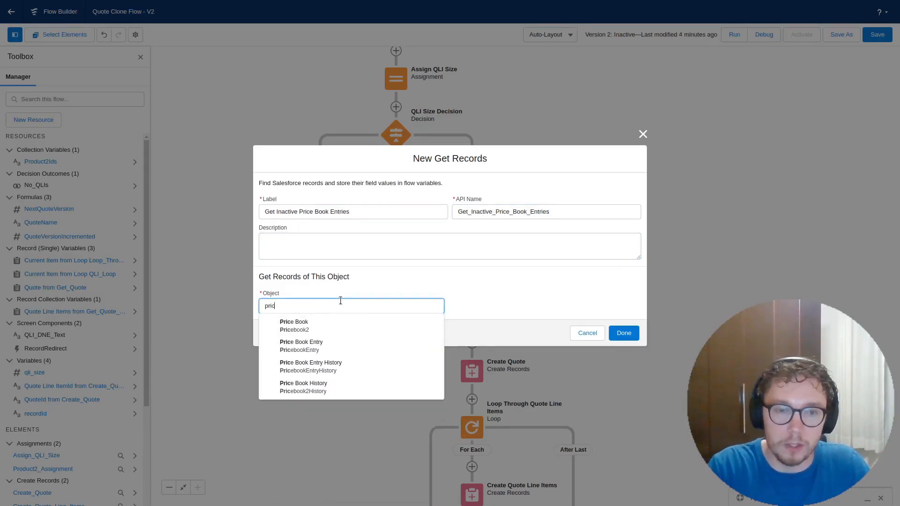
pyautogui.click(313, 343)
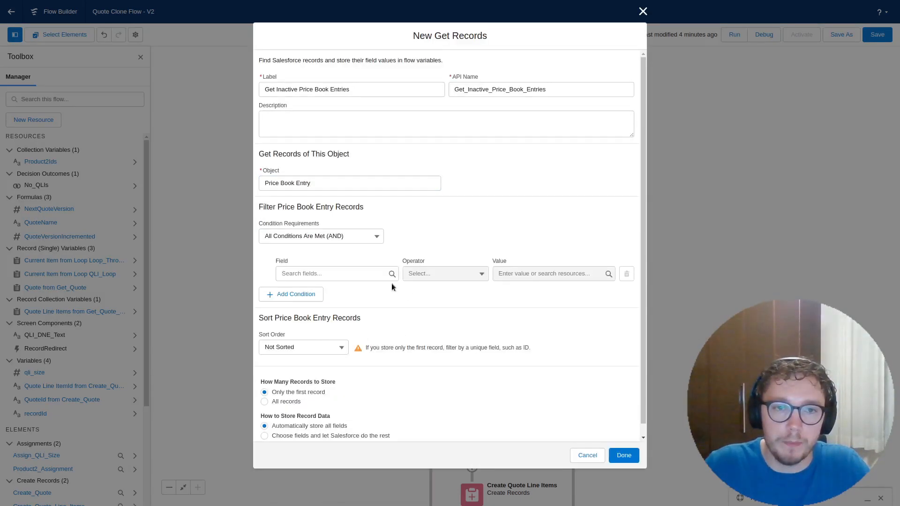
# - Filter the price book entries with the condition Product2Id In Product2Ids
pyautogui.click(365, 271)
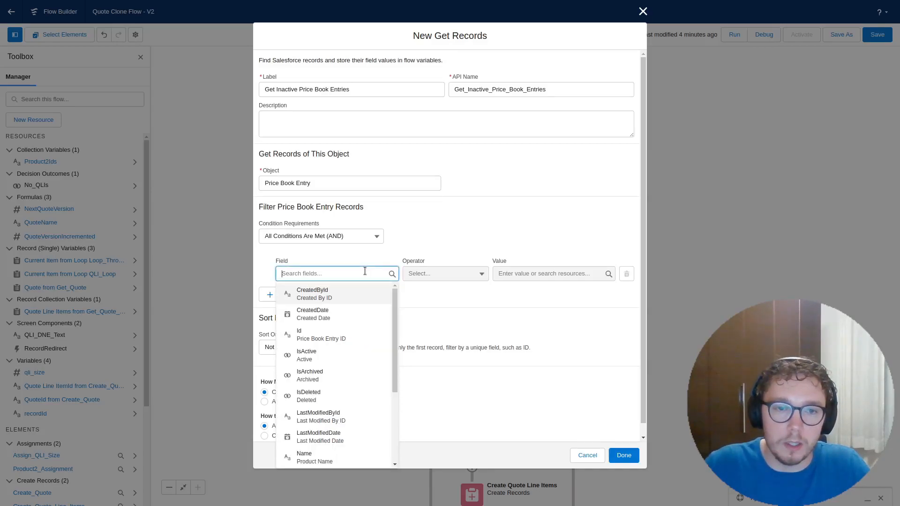
pyautogui.write('prod')
pyautogui.click(320, 311)
pyautogui.click(422, 273)
pyautogui.click(422, 375)
pyautogui.click(526, 271)
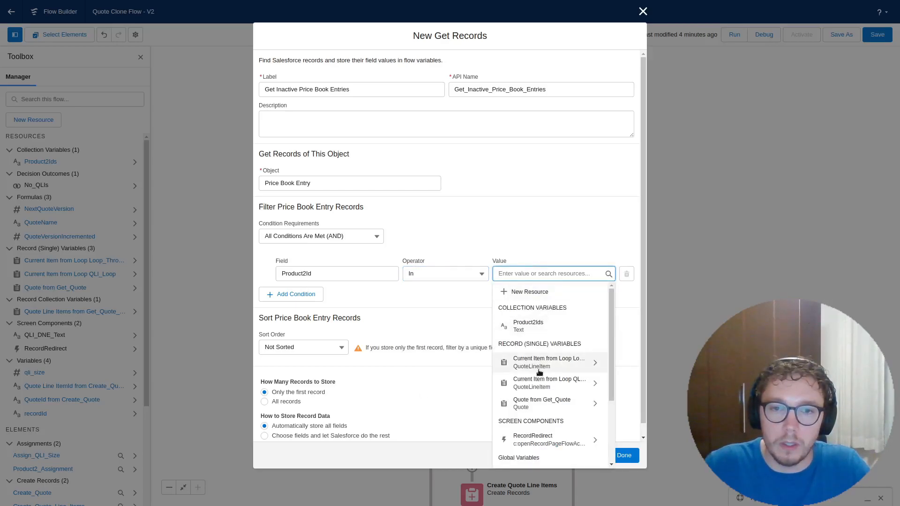
pyautogui.click(573, 336)
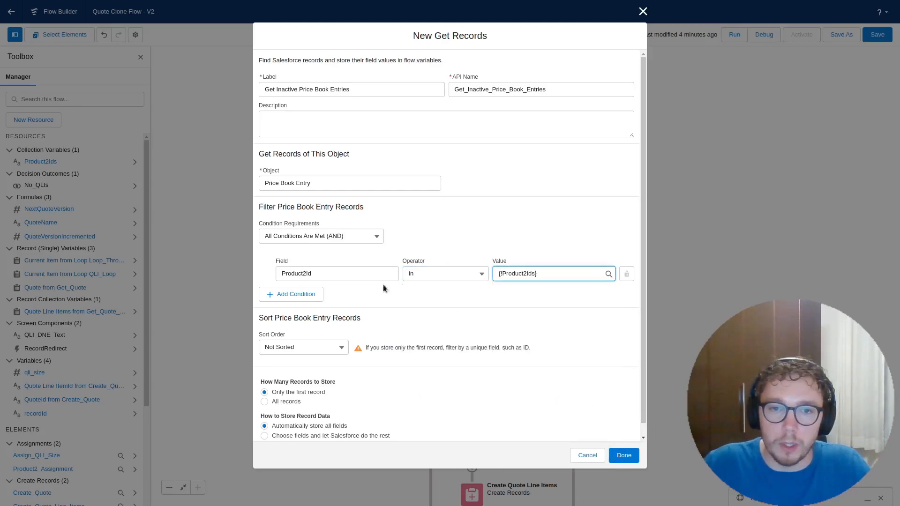
# - Add a second filter condition requiring IsActive Equals False
pyautogui.click(301, 294)
pyautogui.click(306, 303)
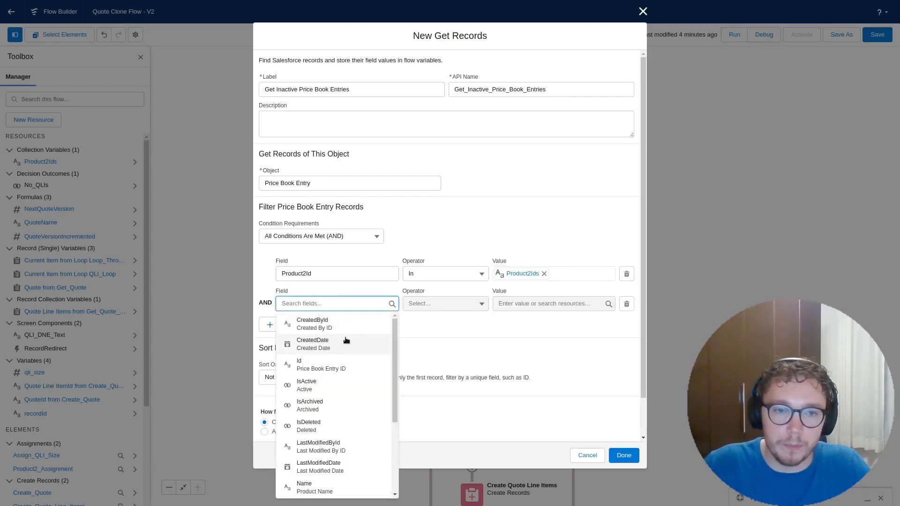
pyautogui.click(324, 385)
pyautogui.click(422, 304)
pyautogui.click(544, 303)
pyautogui.write('fa')
pyautogui.click(539, 334)
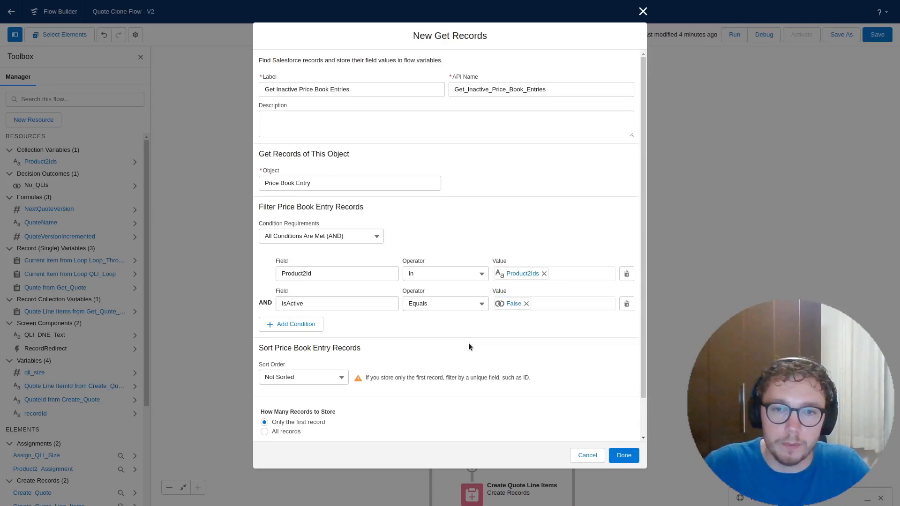
# - Add a third filter condition requiring Pricebook2Id Equals Get_Quote.Pricebook2Id and finish the Get Records element
pyautogui.click(291, 324)
pyautogui.click(318, 333)
pyautogui.write('price')
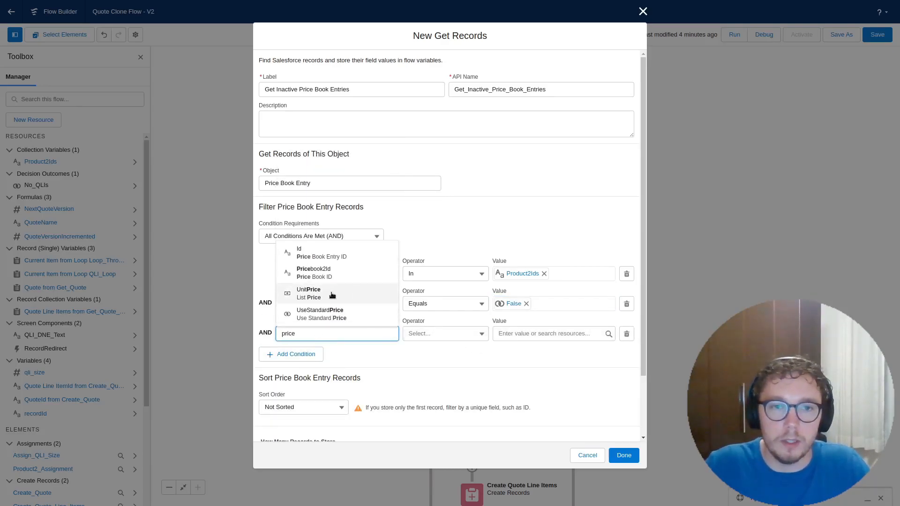
pyautogui.click(320, 278)
pyautogui.click(517, 338)
pyautogui.write('quote')
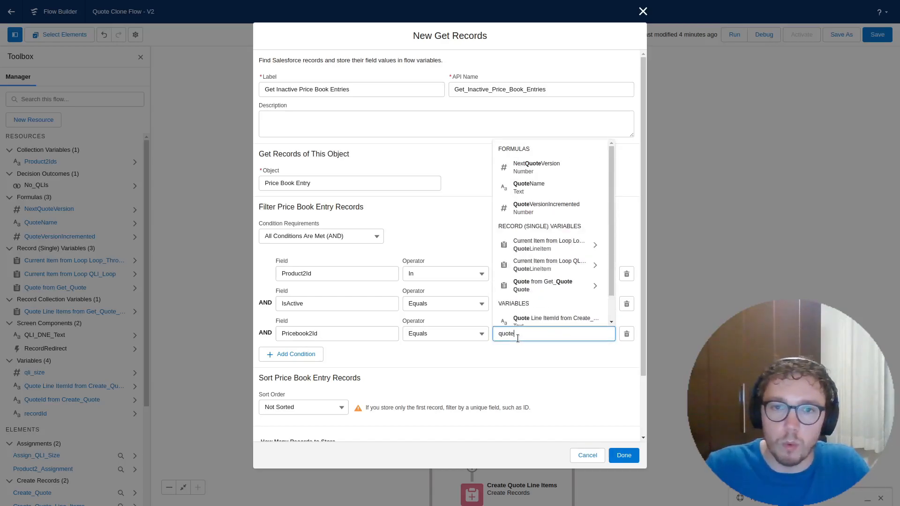
pyautogui.scroll(-1, 575, 209)
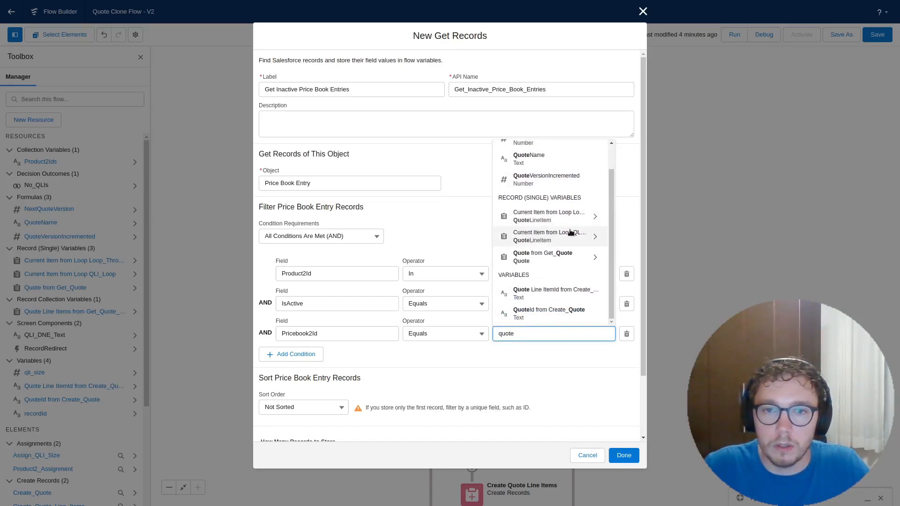
pyautogui.click(579, 262)
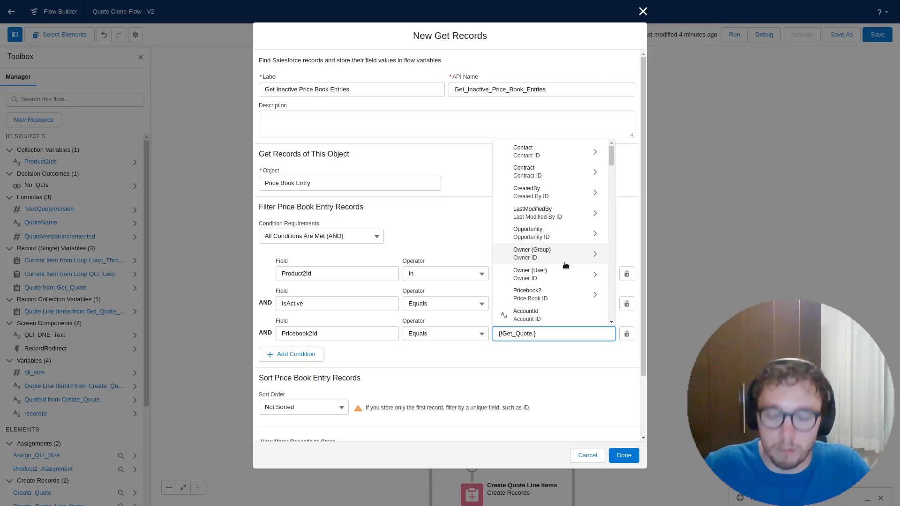
pyautogui.write('pri')
pyautogui.click(560, 294)
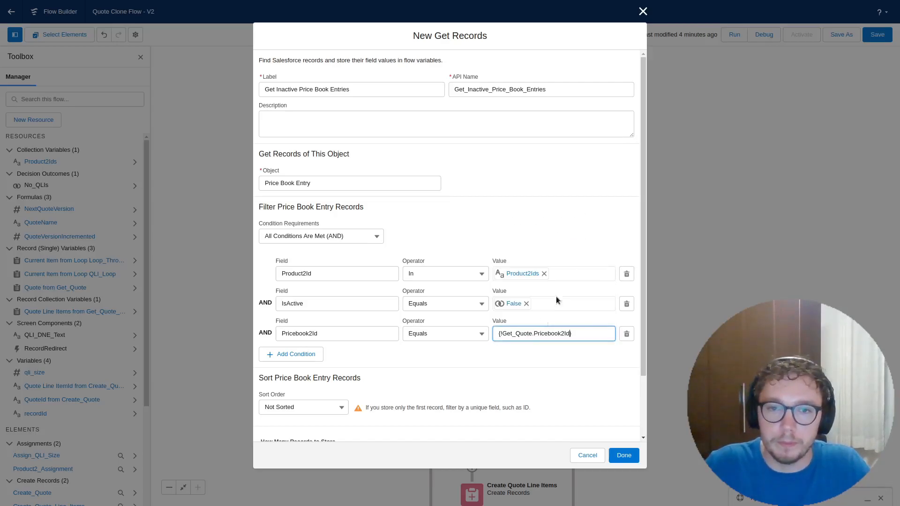
pyautogui.click(518, 395)
pyautogui.click(624, 456)
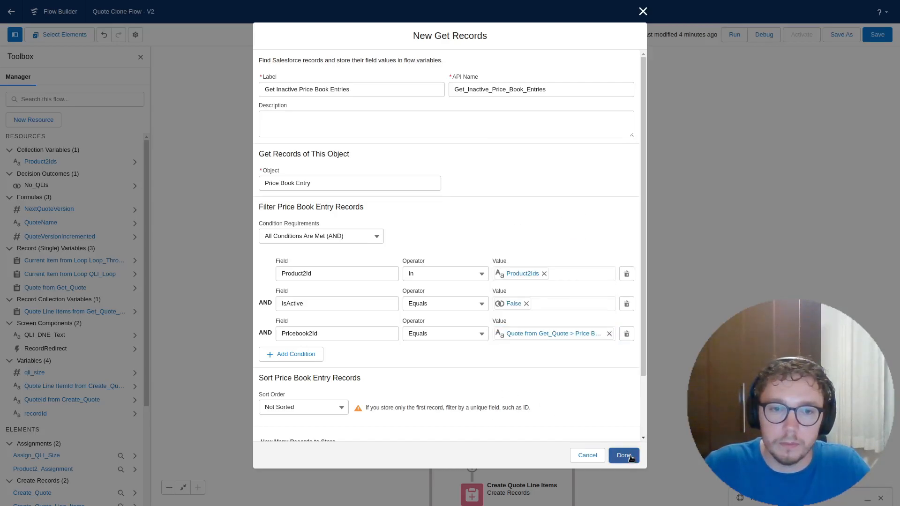
# - Start a new Variable resource with the API name pbe_size
pyautogui.scroll(-3, 532, 309)
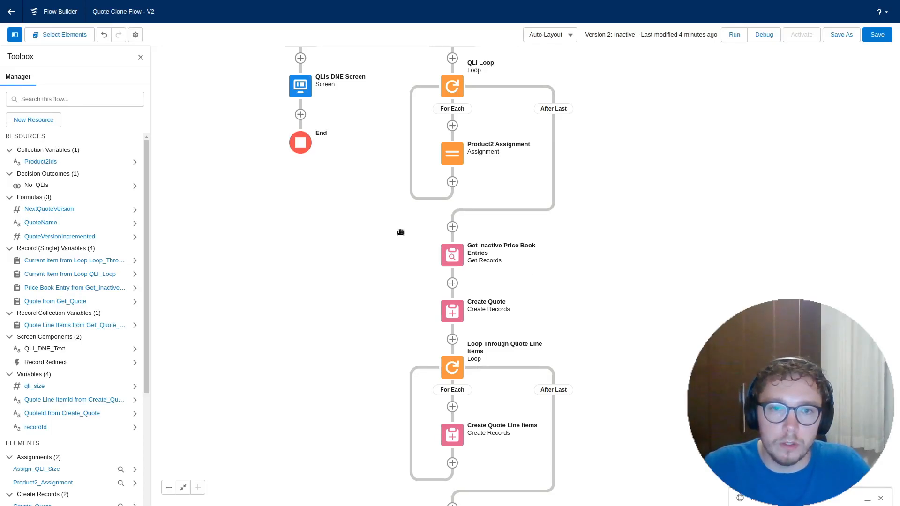
pyautogui.click(42, 119)
pyautogui.click(361, 214)
pyautogui.click(352, 240)
pyautogui.click(334, 237)
pyautogui.write('pbe_size')
# - Make the variable a Number with 0 decimal places and finish the resource
pyautogui.click(367, 259)
pyautogui.click(347, 304)
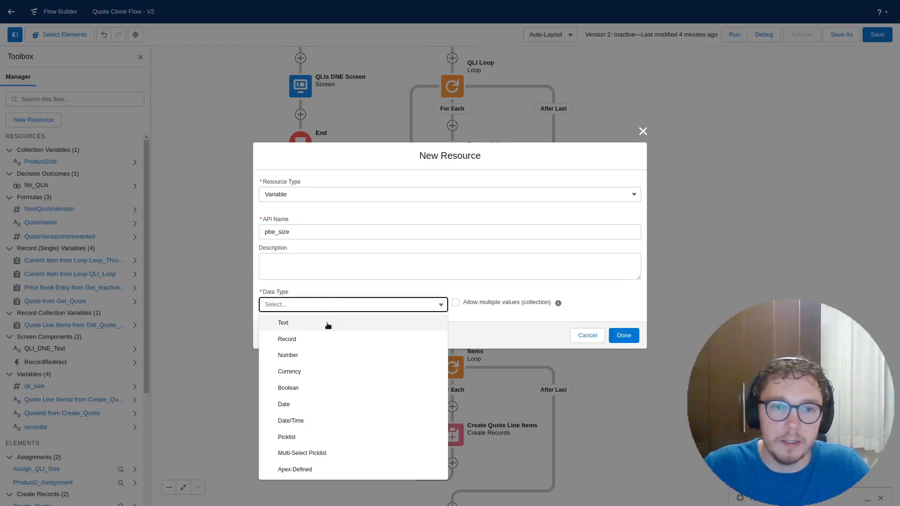
pyautogui.click(327, 355)
pyautogui.click(305, 287)
pyautogui.press('BackSpace')
pyautogui.write('0')
pyautogui.press('Tab')
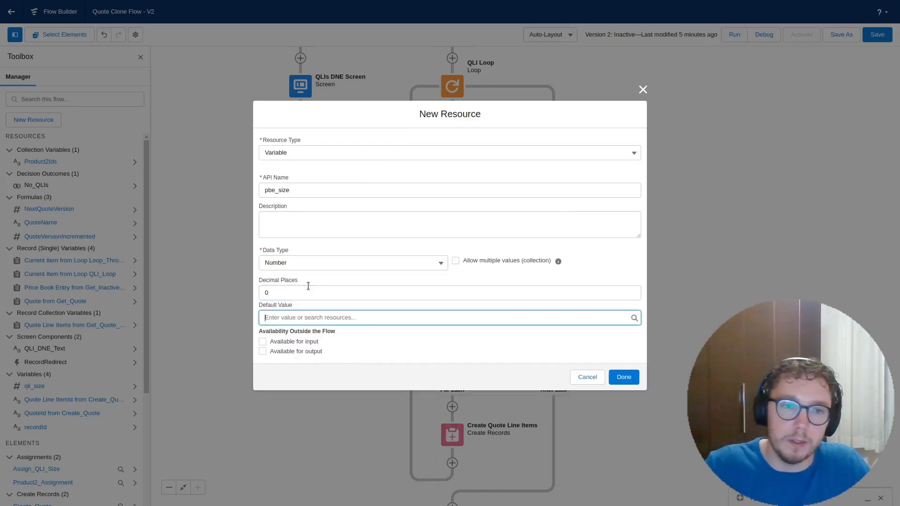
pyautogui.click(625, 377)
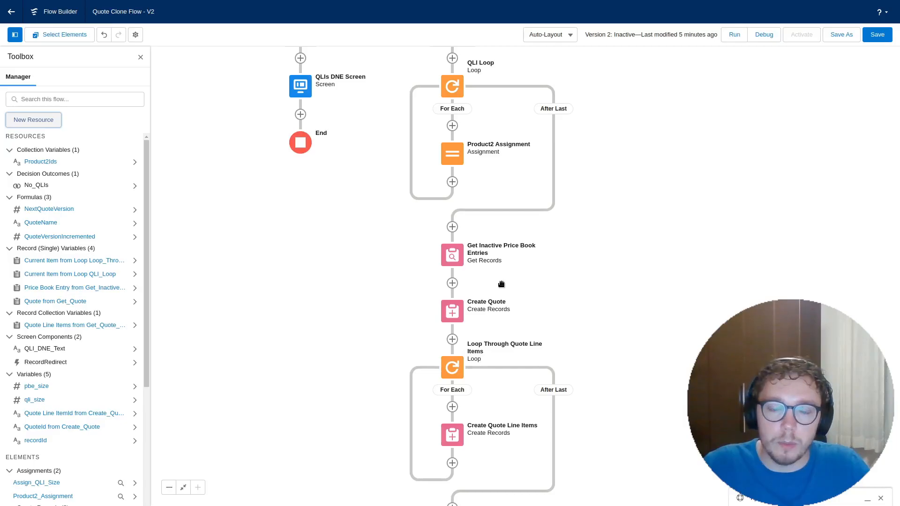
# - Add an Assignment element labelled Assign PBE Size directly after Get Inactive Price Book Entries
pyautogui.click(452, 283)
pyautogui.write('ass')
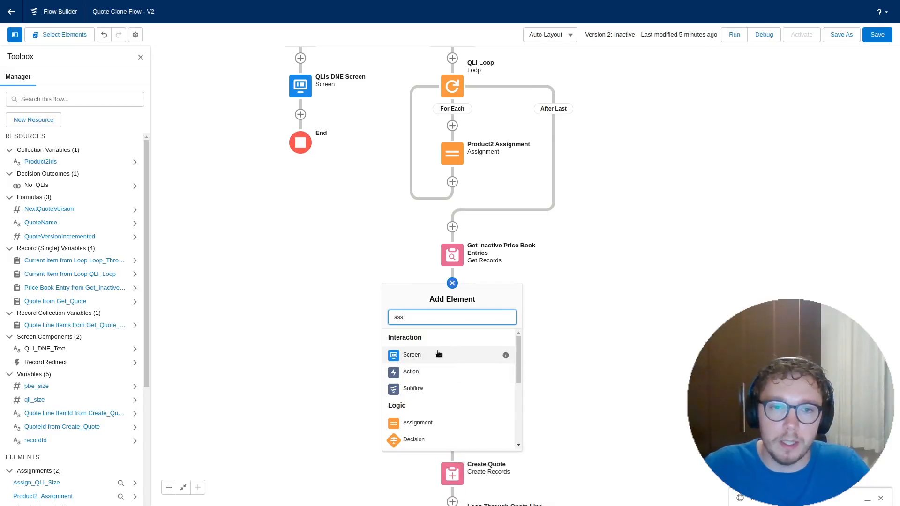
pyautogui.click(429, 337)
pyautogui.write('Assign PBE Size')
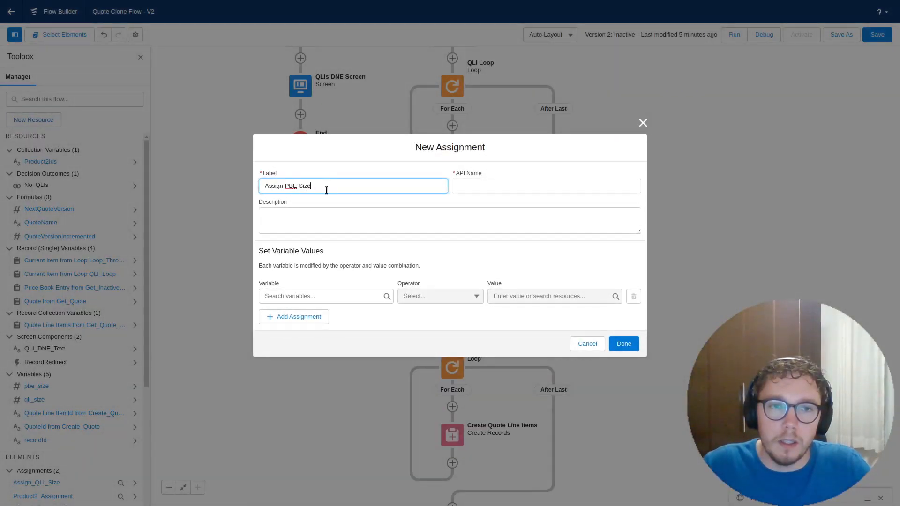
pyautogui.press('Tab')
pyautogui.press('Tab')
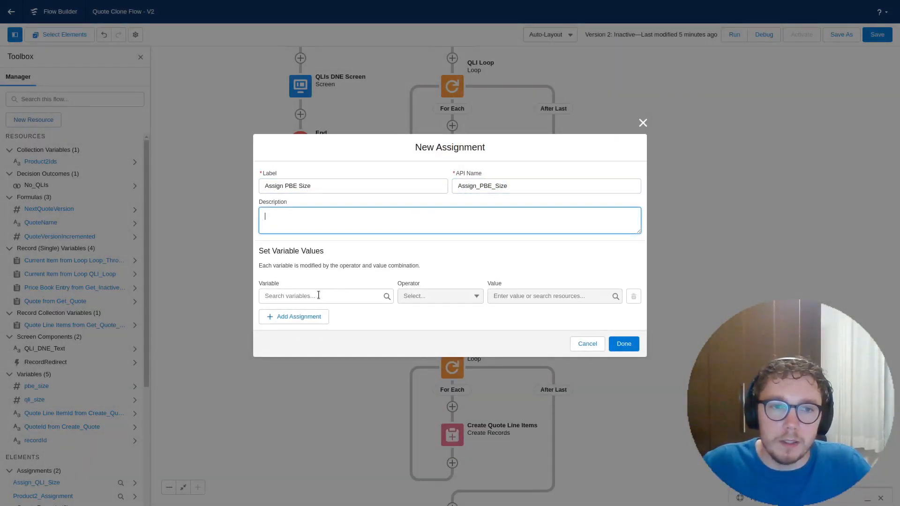
# - Set the assignment to pbe_size Equals Count Get_Quote_Line_Items and finish the element
pyautogui.click(313, 295)
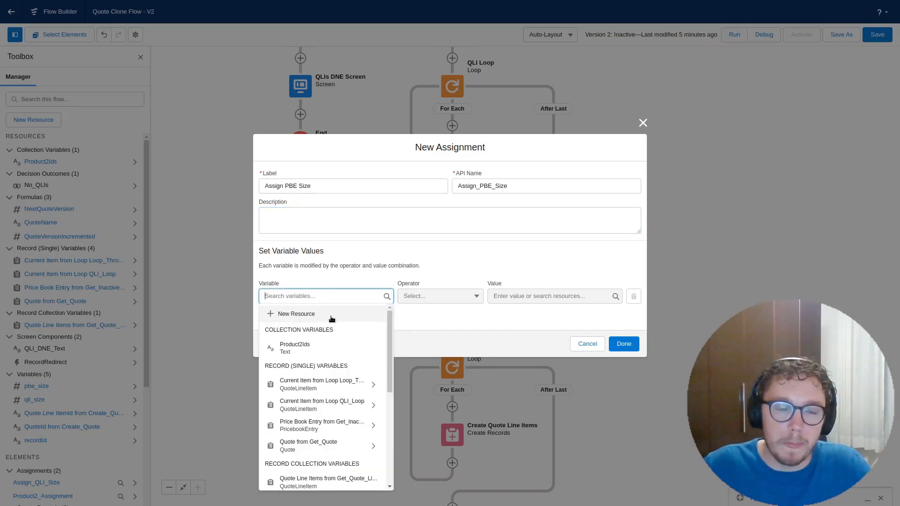
pyautogui.write('pbe')
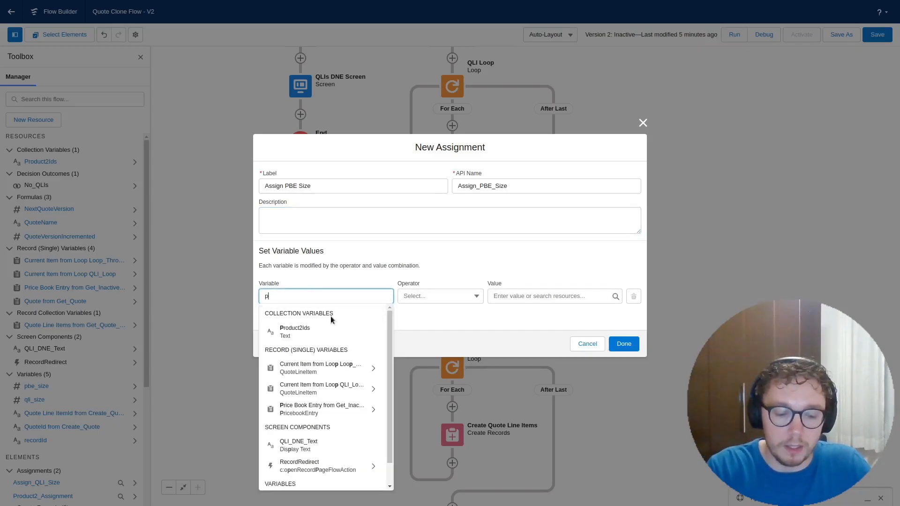
pyautogui.click(291, 332)
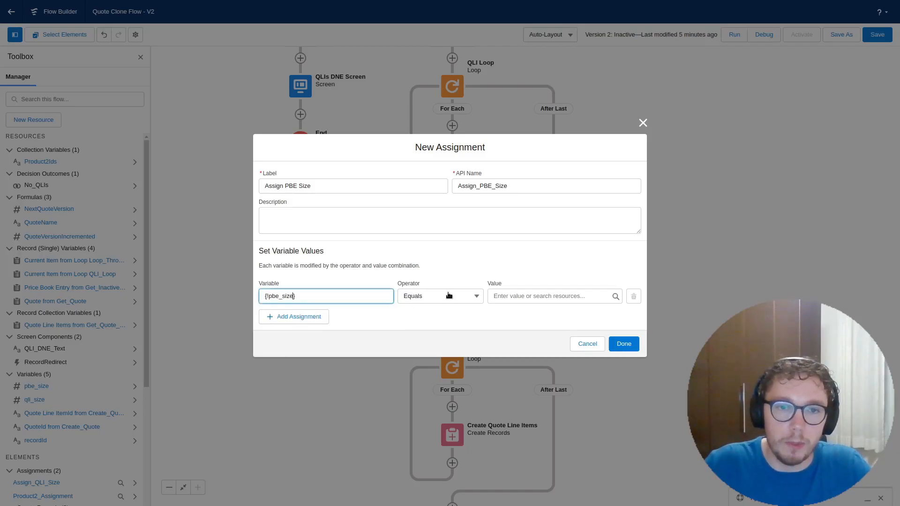
pyautogui.click(440, 295)
pyautogui.click(438, 362)
pyautogui.click(524, 297)
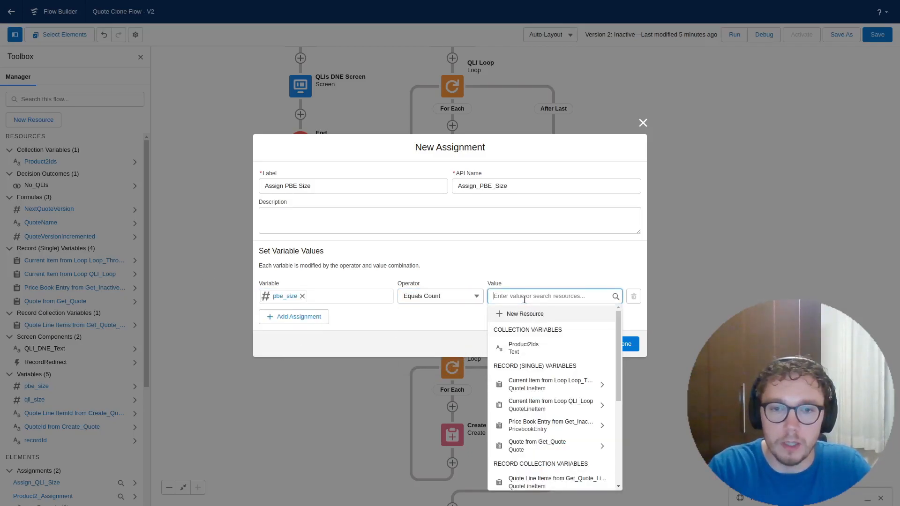
pyautogui.write('quote')
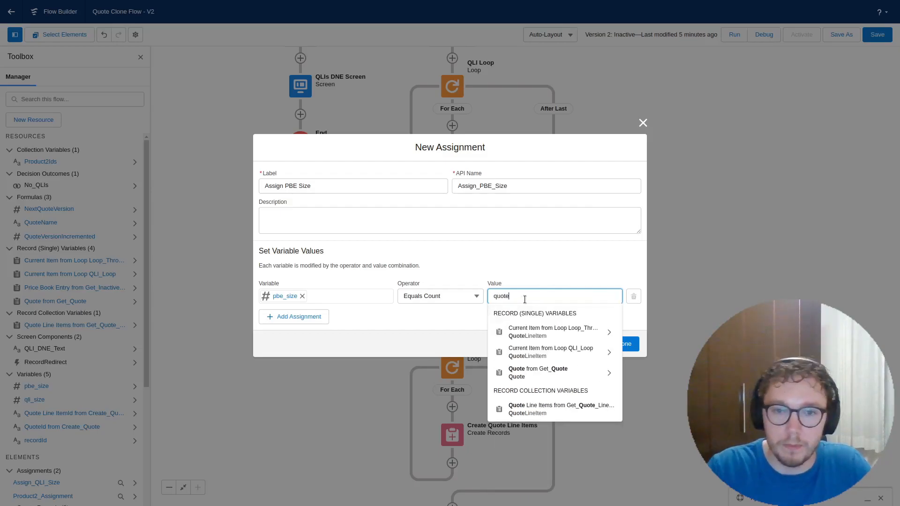
pyautogui.click(586, 408)
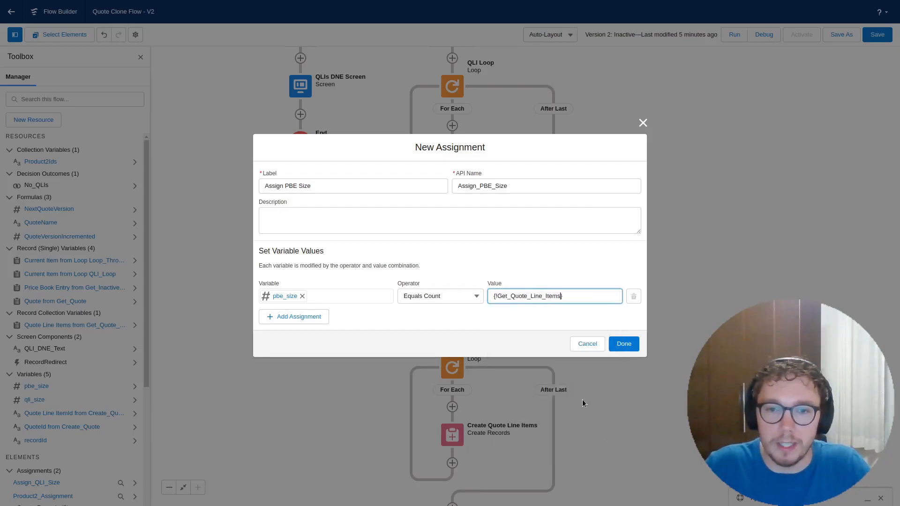
pyautogui.click(624, 344)
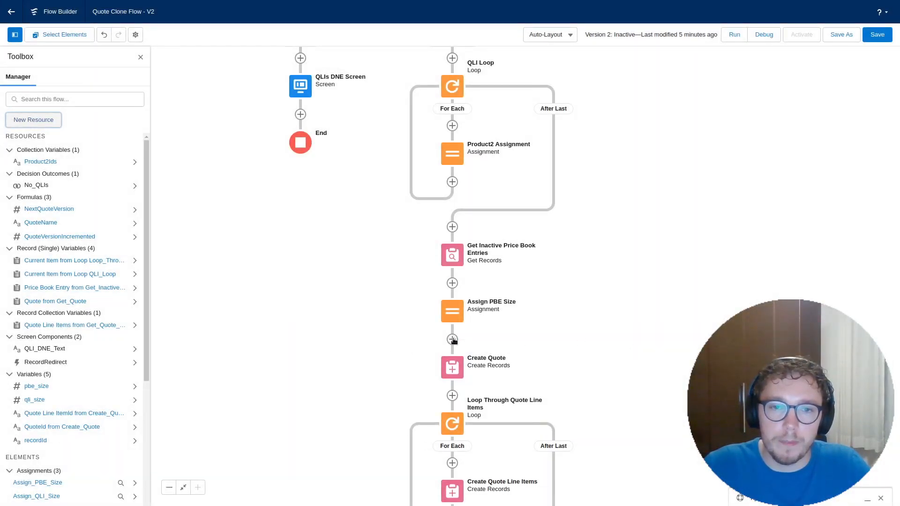
pyautogui.click(452, 339)
pyautogui.write('dec')
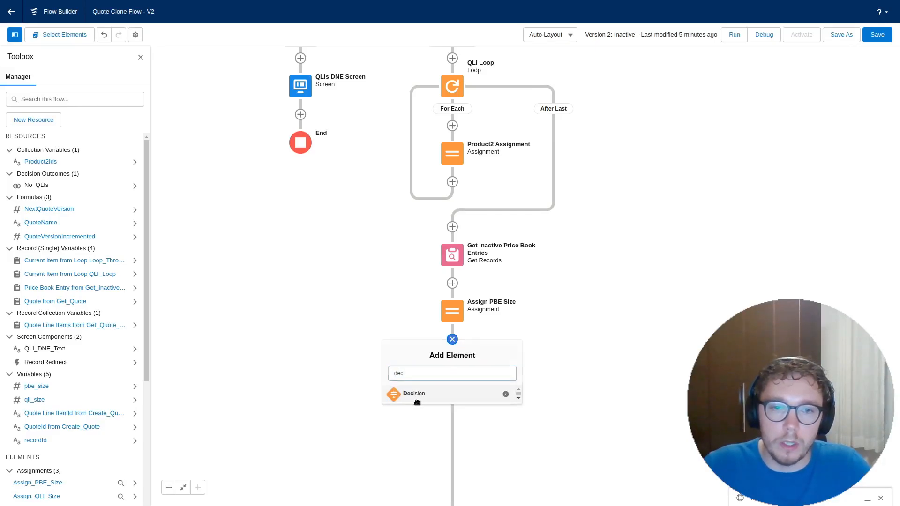
pyautogui.click(452, 339)
# - Add a Decision element labelled Check PBE Size directly after Assign PBE Size
pyautogui.click(452, 339)
pyautogui.write('dev')
pyautogui.press('BackSpace')
pyautogui.write('c')
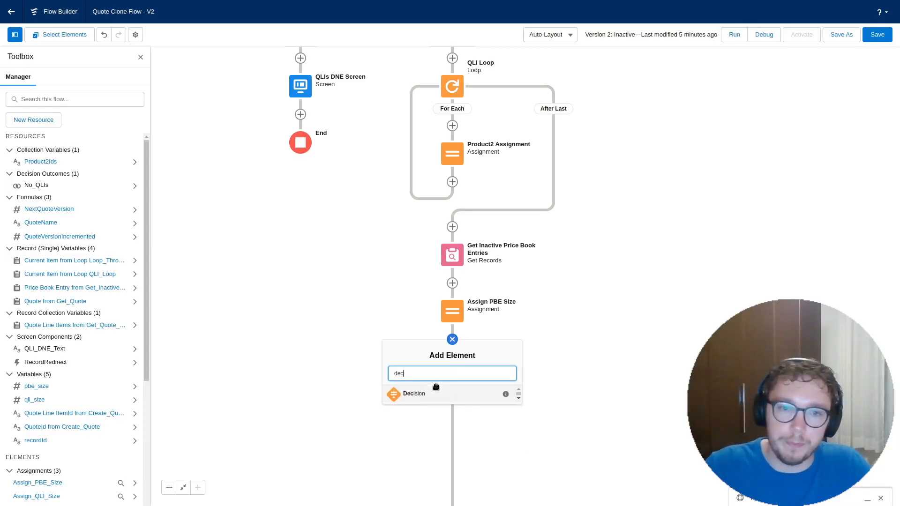
pyautogui.click(442, 392)
pyautogui.write('Check PBE Size')
pyautogui.press('Tab')
pyautogui.click(364, 180)
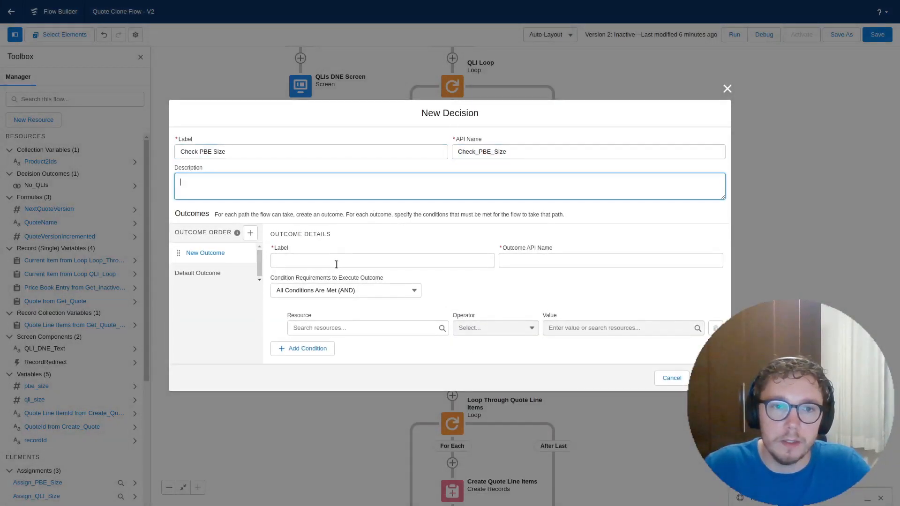
# - Define the outcome Inactive PBEs Exist with the condition pbe_size Greater Than 0 and finish the decision
pyautogui.click(336, 261)
pyautogui.write('Inactive PBEs Exist')
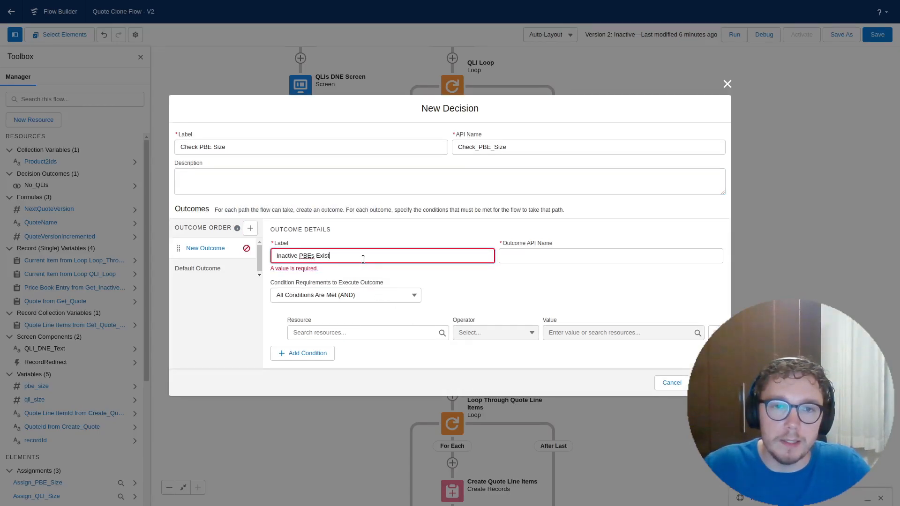
pyautogui.press('Tab')
pyautogui.click(339, 327)
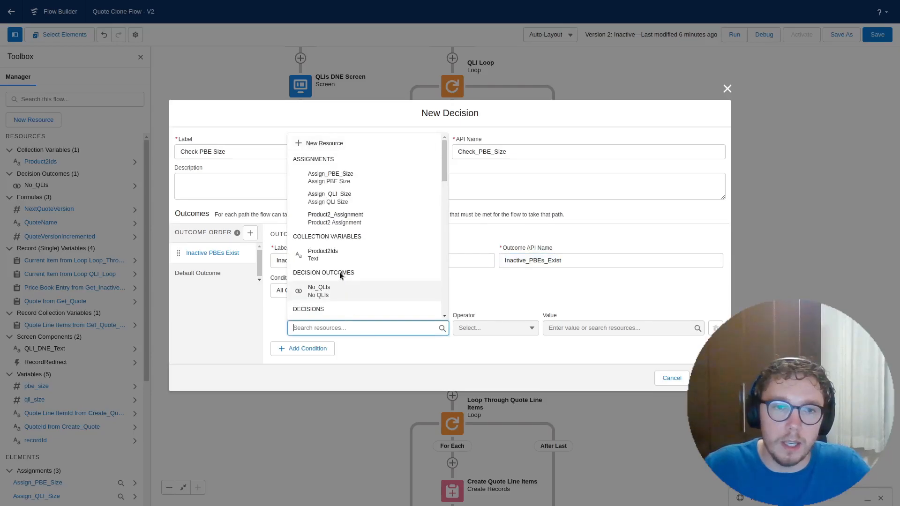
pyautogui.write('pbe')
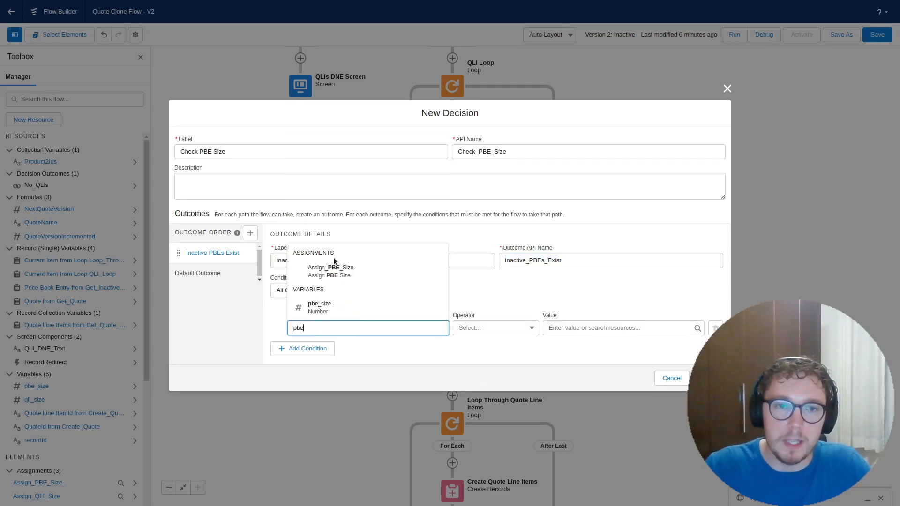
pyautogui.click(334, 307)
pyautogui.click(495, 325)
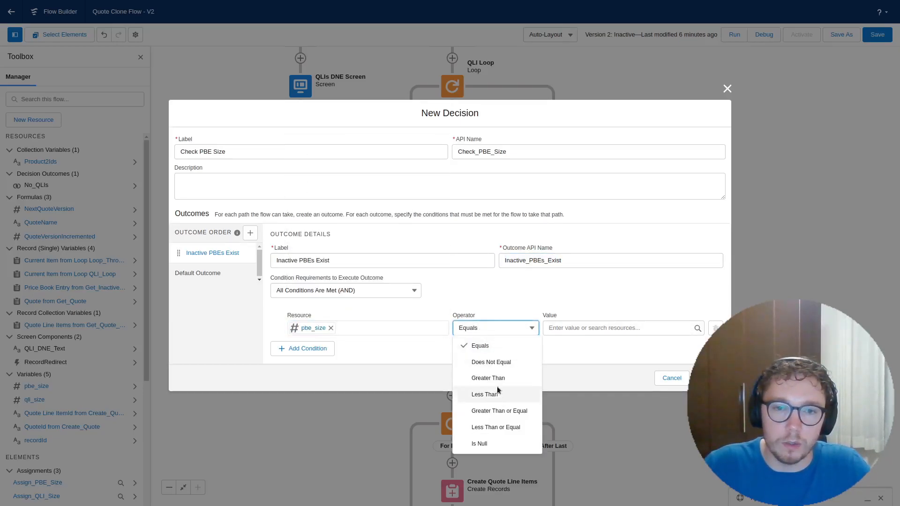
pyautogui.click(474, 375)
pyautogui.click(574, 328)
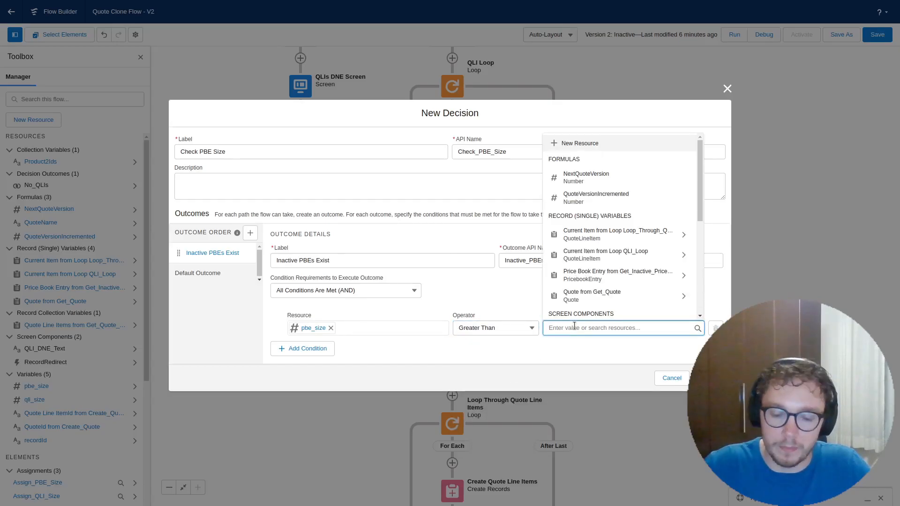
pyautogui.write('0')
pyautogui.click(707, 377)
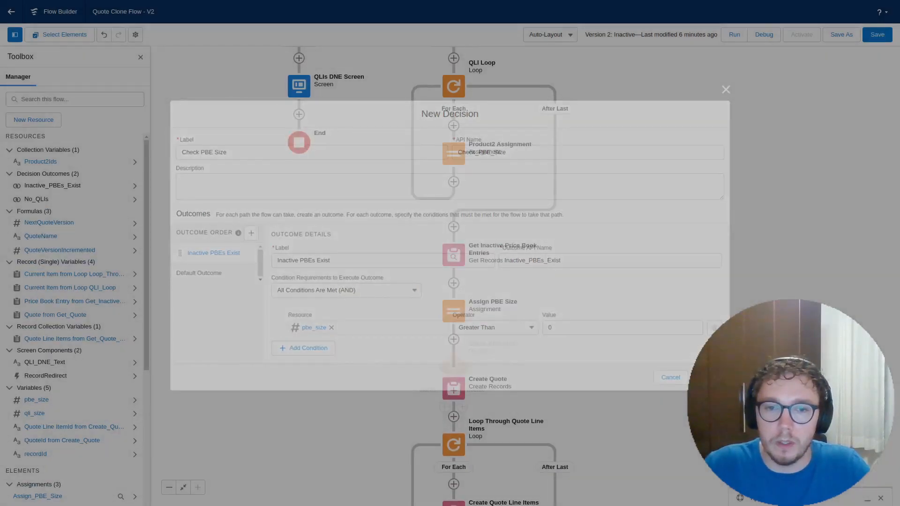
# - Place an End element on the Inactive PBEs Exist path of the Check PBE Size decision
pyautogui.moveTo(666, 401); pyautogui.dragTo(623, 297)
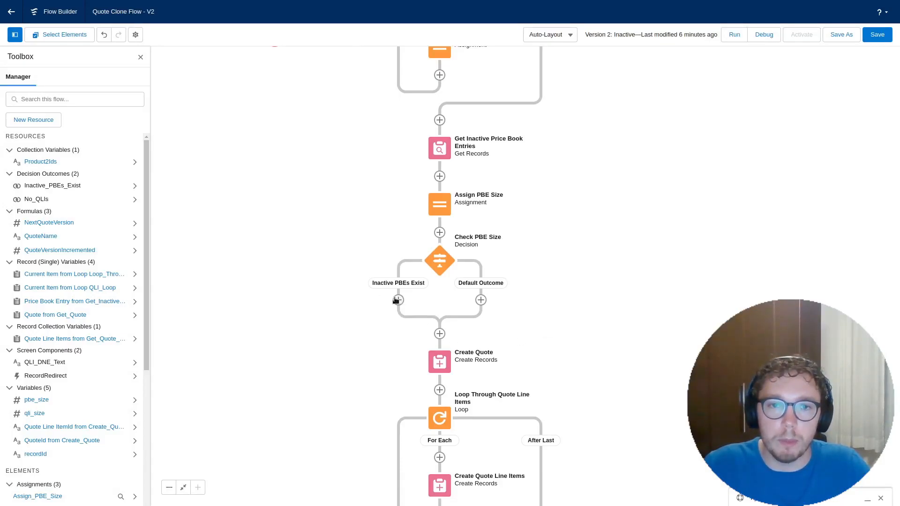
pyautogui.click(397, 300)
pyautogui.scroll(-5, 405, 424)
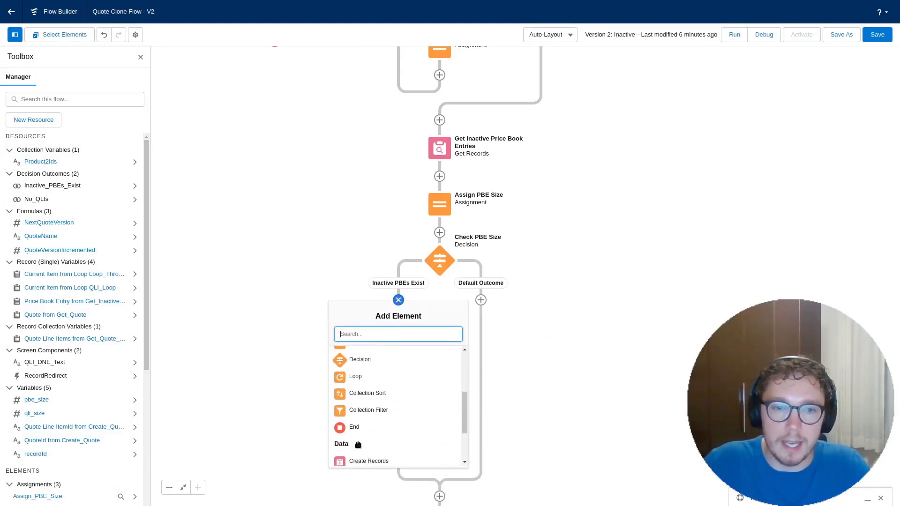
pyautogui.click(361, 430)
# - Add a Screen element labelled PBE Exist Screen before the End on the Inactive PBEs Exist path
pyautogui.moveTo(461, 400); pyautogui.dragTo(402, 297)
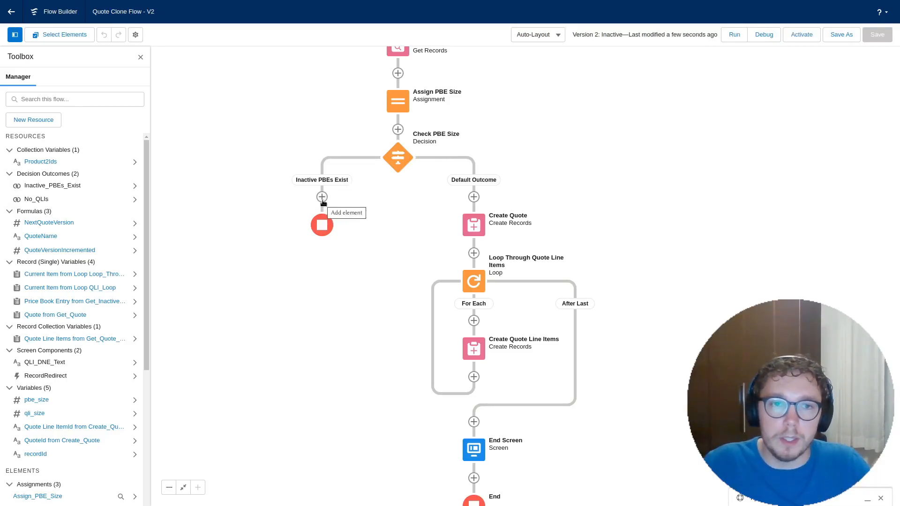
pyautogui.click(322, 197)
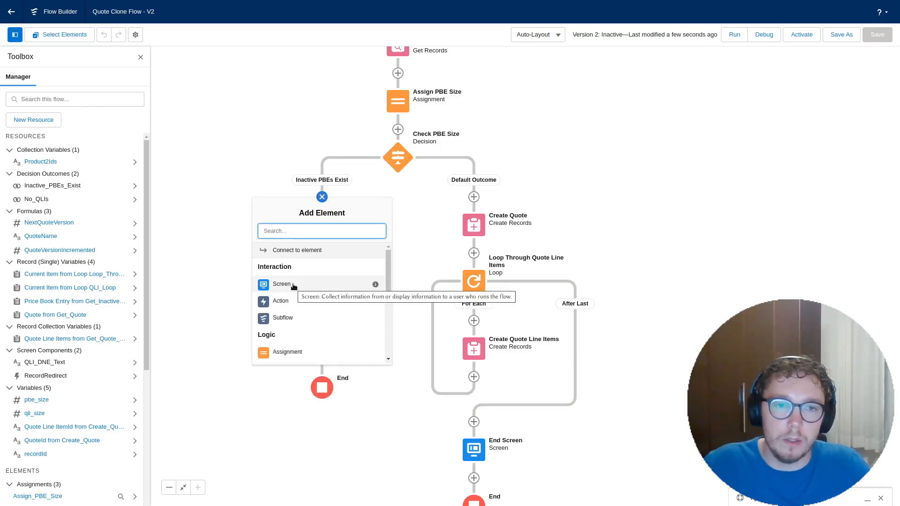
pyautogui.click(281, 284)
pyautogui.write('PBE Exist Screen')
pyautogui.press('Tab')
pyautogui.click(503, 279)
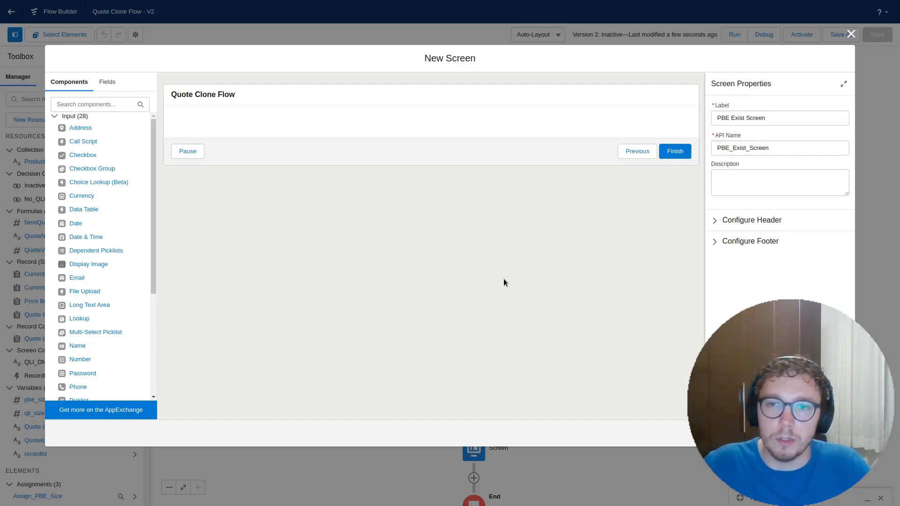
pyautogui.click(401, 289)
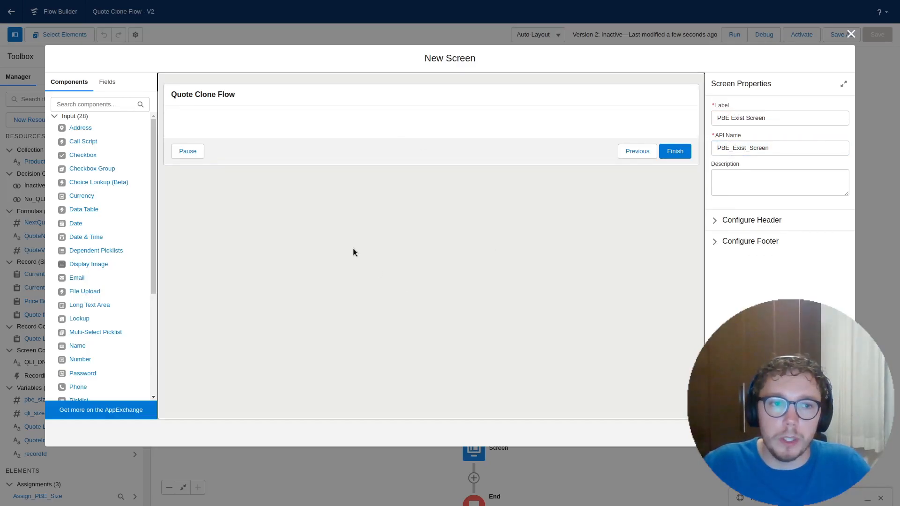
# - Add a Display Text component named PBE_Error_Text saying the quote cannot be cloned because of inactive price book entries, which must be activated or removed
pyautogui.scroll(-5, 96, 293)
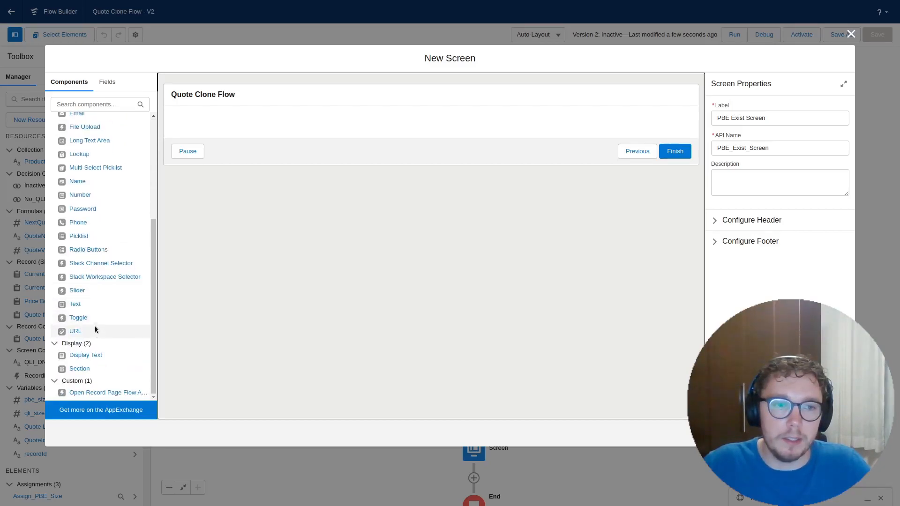
pyautogui.moveTo(86, 301); pyautogui.dragTo(113, 321)
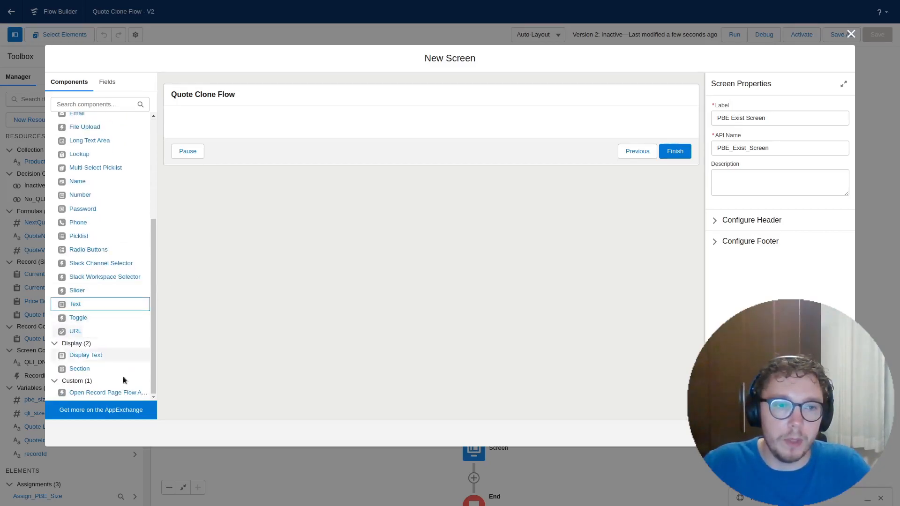
pyautogui.moveTo(72, 356); pyautogui.dragTo(254, 129)
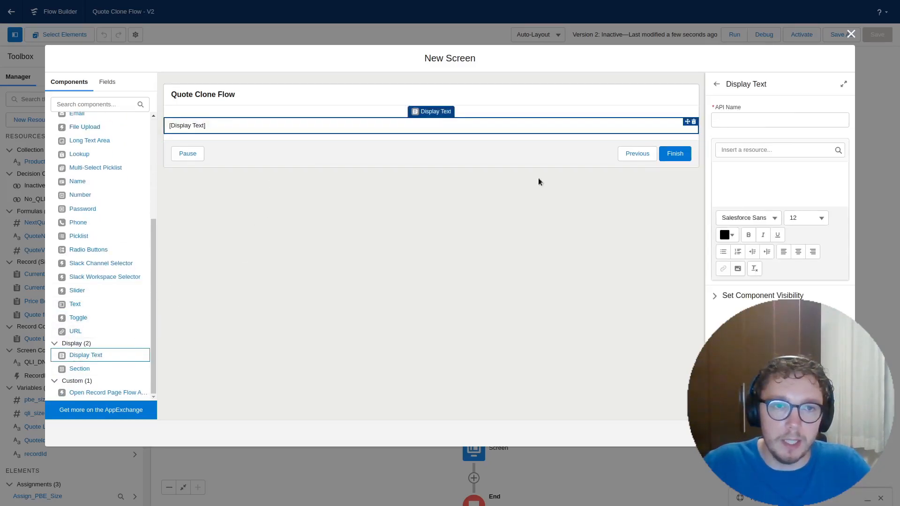
pyautogui.click(758, 117)
pyautogui.write('PBE_Error_Text')
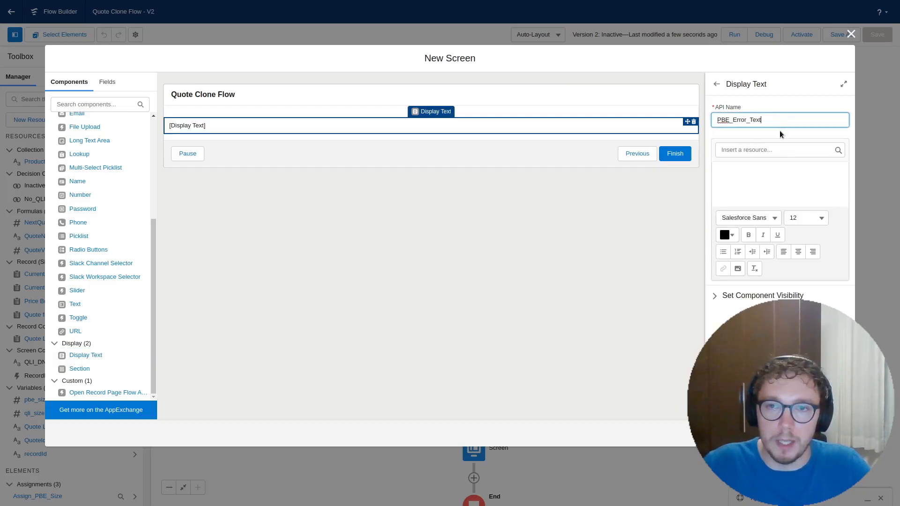
pyautogui.click(777, 166)
pyautogui.write('This quote cannot be cloned because there are inactive price book entries associated with this quote. Please activate these price book entries before cloning, or remove them from the quote.')
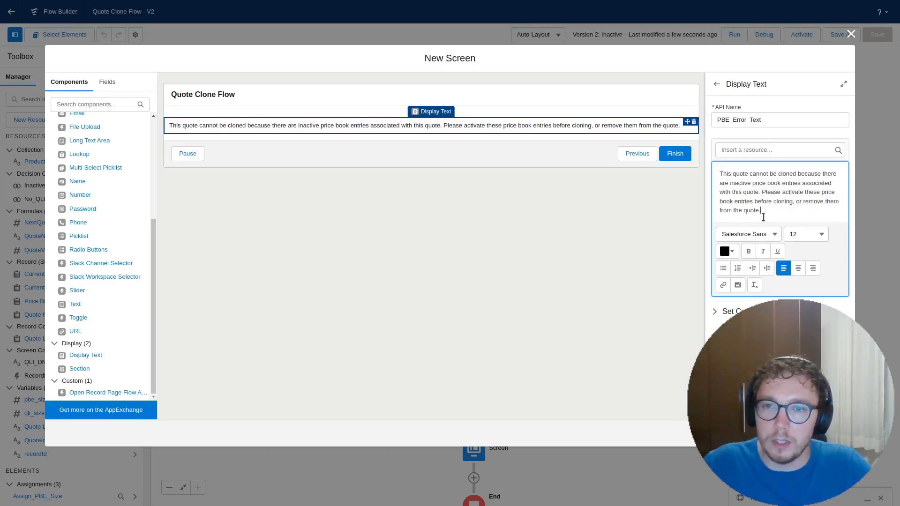
pyautogui.click(669, 241)
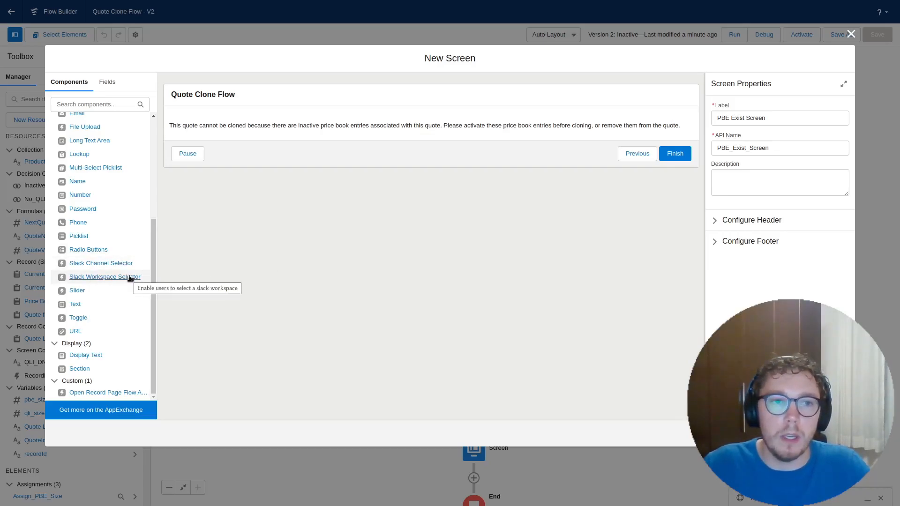
# - Add a Data Table below the error text with API name Inactive_PBE_Datatable and label Inactive PBEs, using the label as the table title
pyautogui.scroll(3, 130, 279)
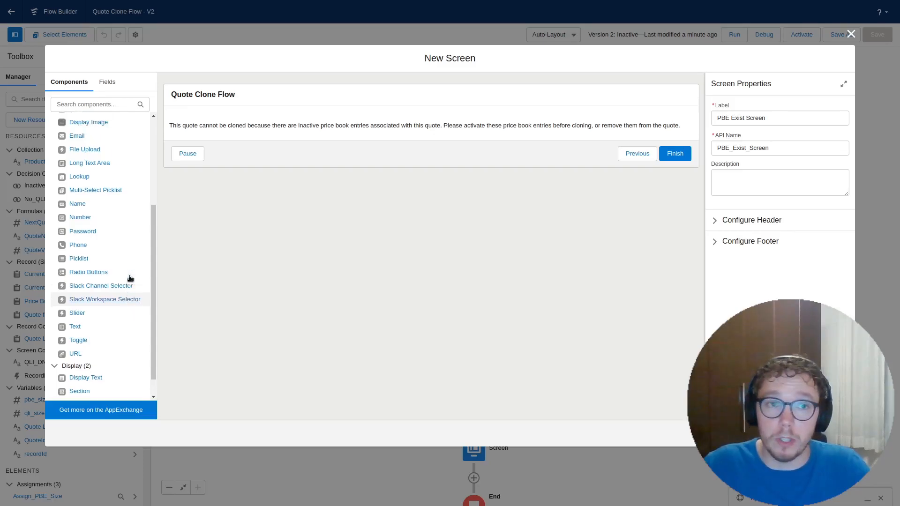
pyautogui.scroll(2, 131, 280)
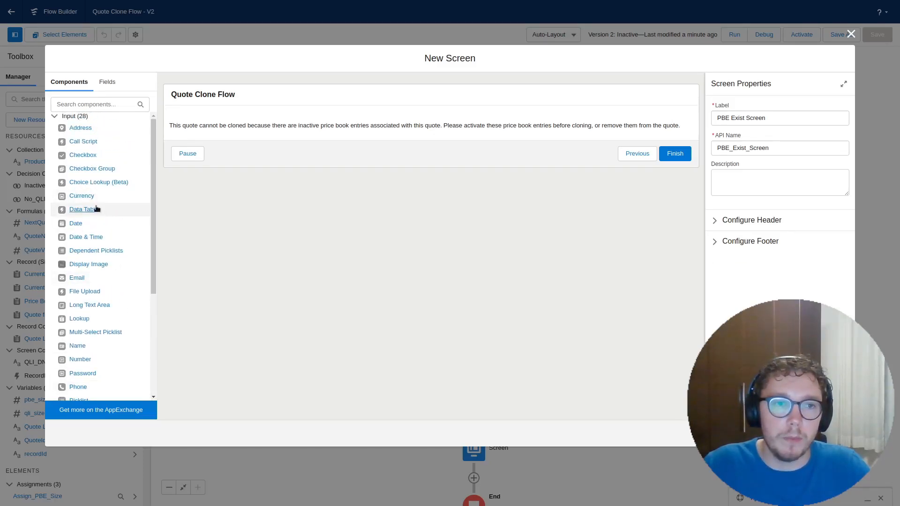
pyautogui.moveTo(84, 209); pyautogui.dragTo(283, 132)
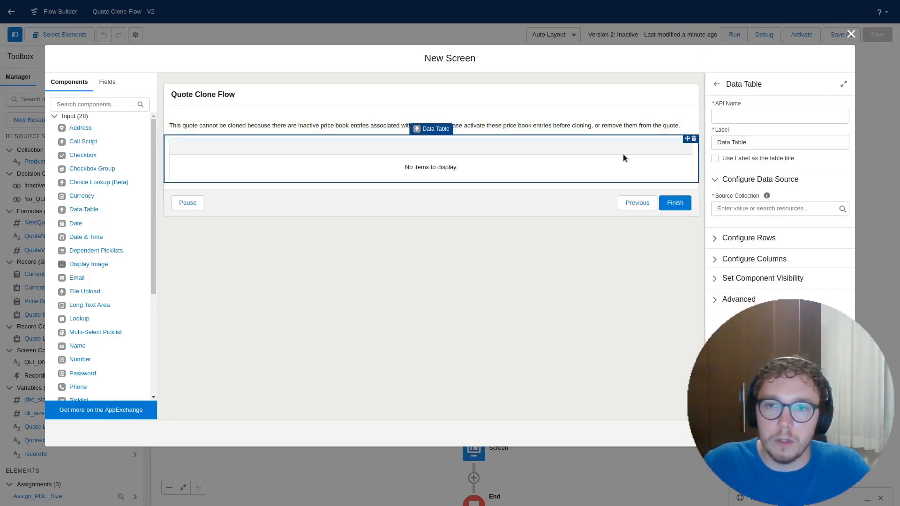
pyautogui.click(725, 117)
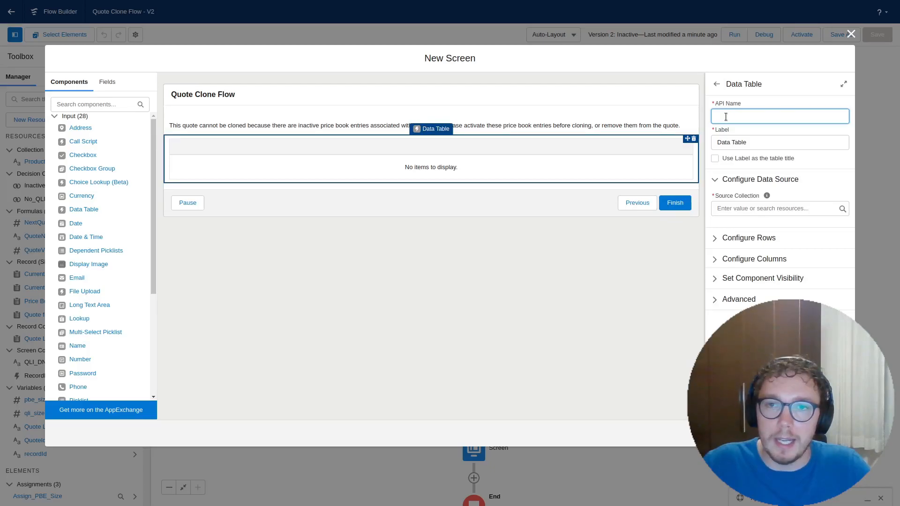
pyautogui.write('Inactive_PBE_Datatable')
pyautogui.tripleClick(745, 143)
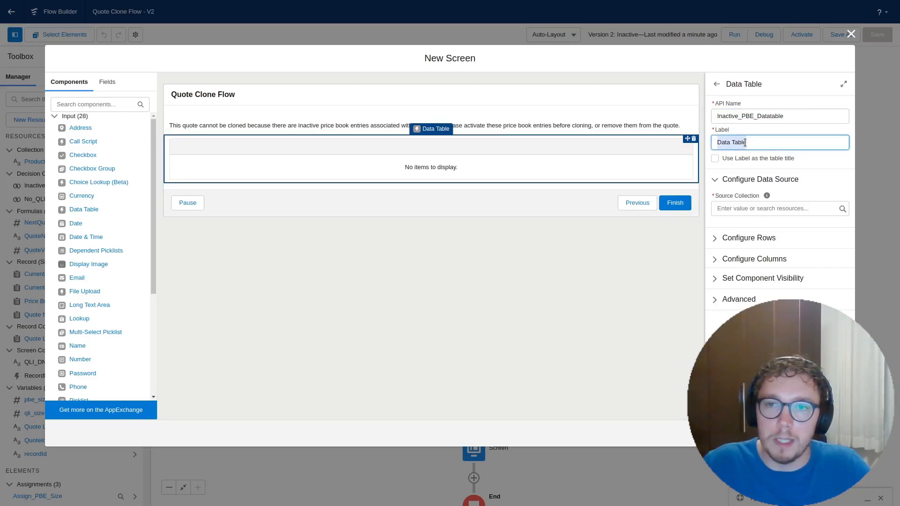
pyautogui.write('Inactive PBEs')
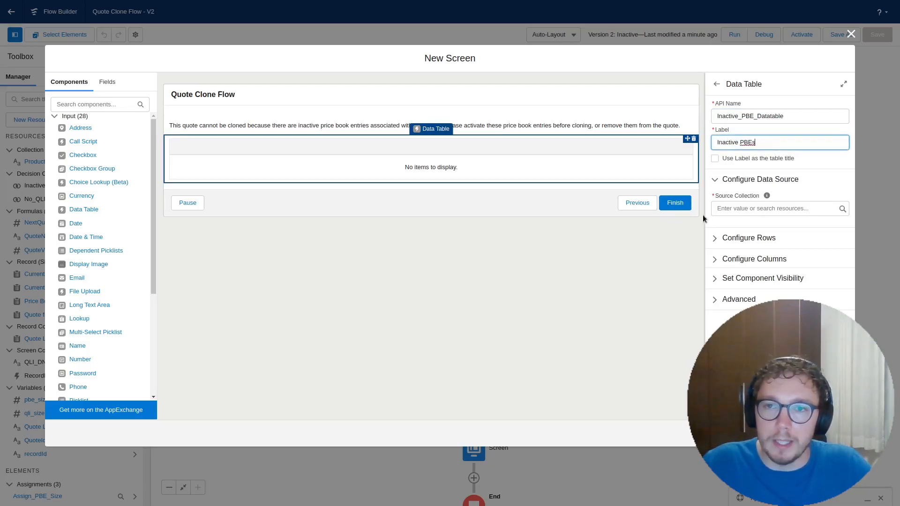
pyautogui.click(743, 159)
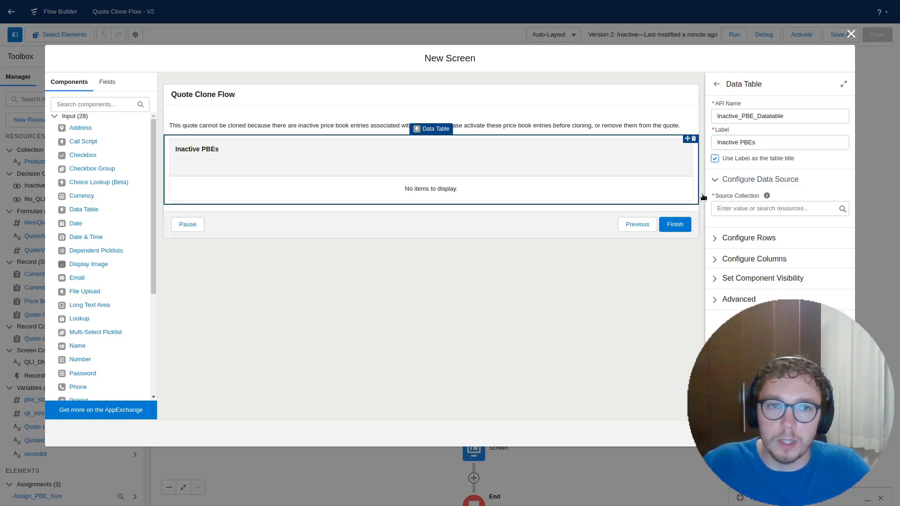
# - Leave the new screen and change the Get Inactive Price Book Entries element to store all matching records as a collection
pyautogui.click(749, 208)
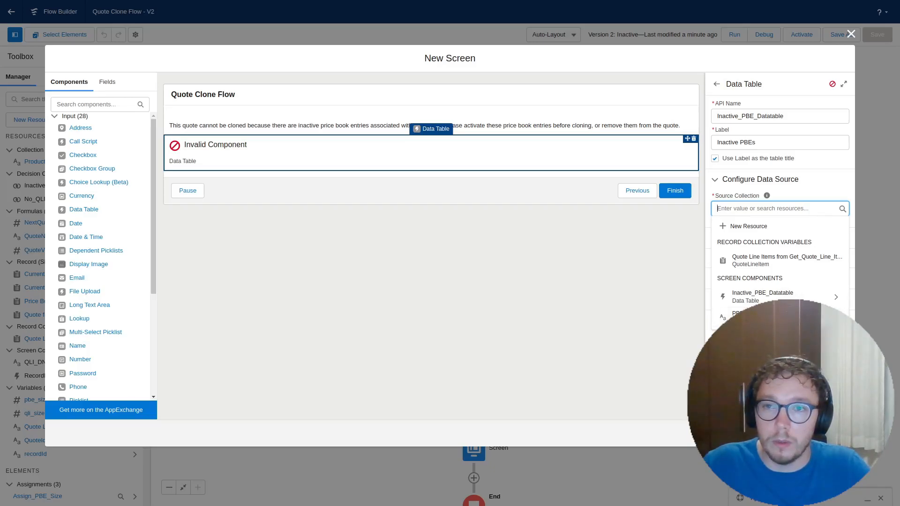
pyautogui.click(850, 34)
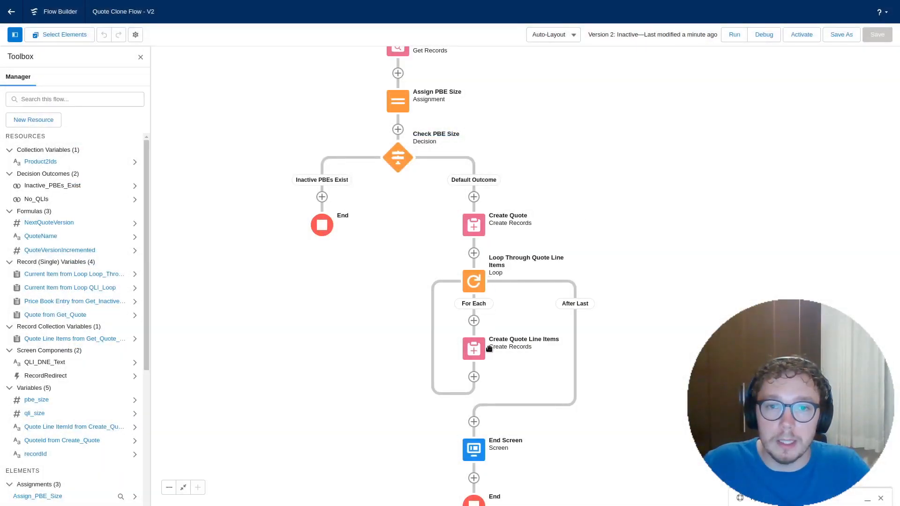
pyautogui.moveTo(521, 373); pyautogui.dragTo(567, 504)
pyautogui.click(455, 266)
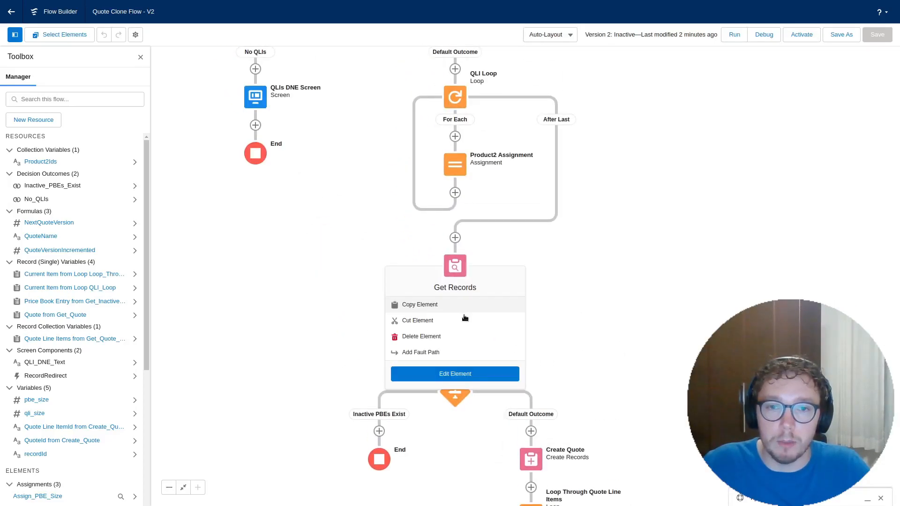
pyautogui.click(447, 373)
pyautogui.click(279, 389)
pyautogui.click(617, 458)
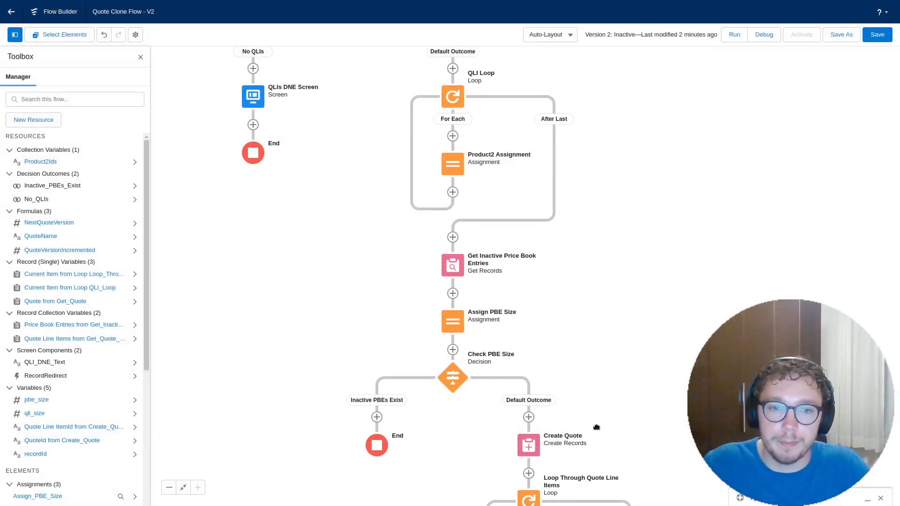
# - Set the source collection of the Inactive PBEs data table on the PBE Exist Screen to Price Book Entries from Get_Inactive_Price_Book_Entries
pyautogui.moveTo(544, 424); pyautogui.dragTo(496, 244)
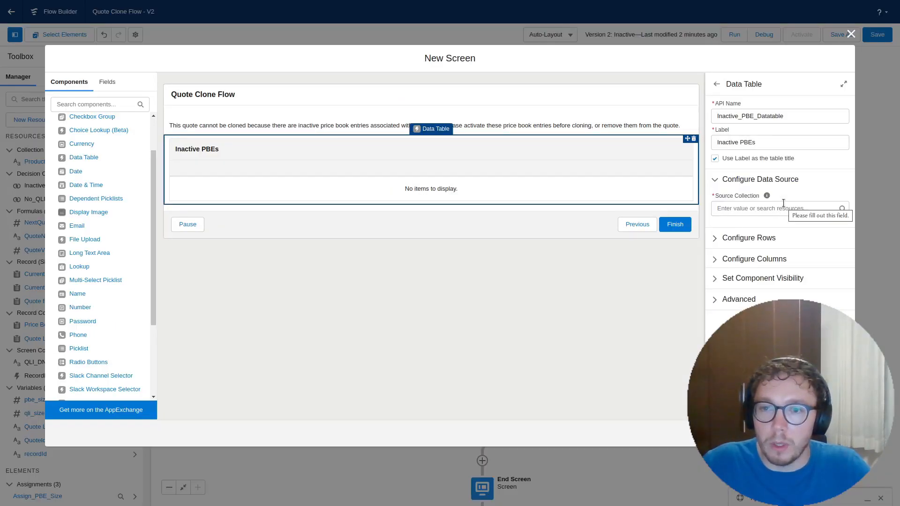
pyautogui.click(770, 208)
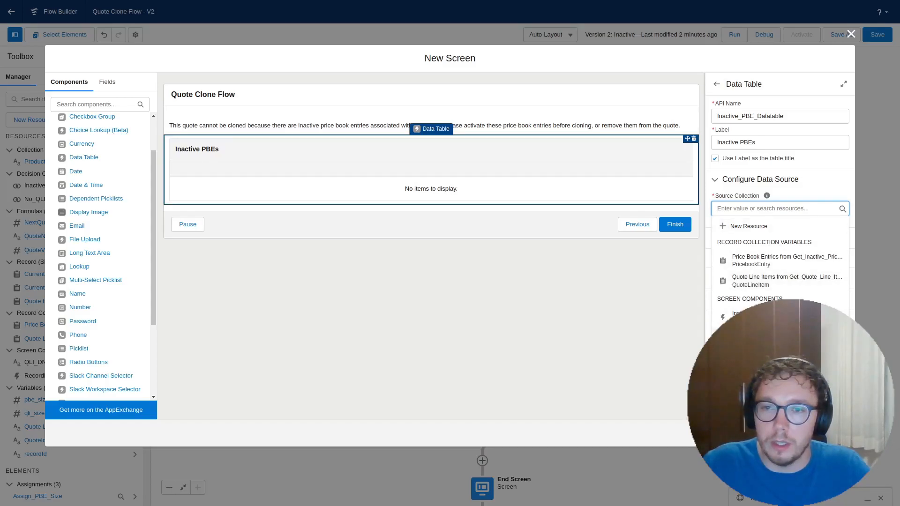
pyautogui.click(782, 261)
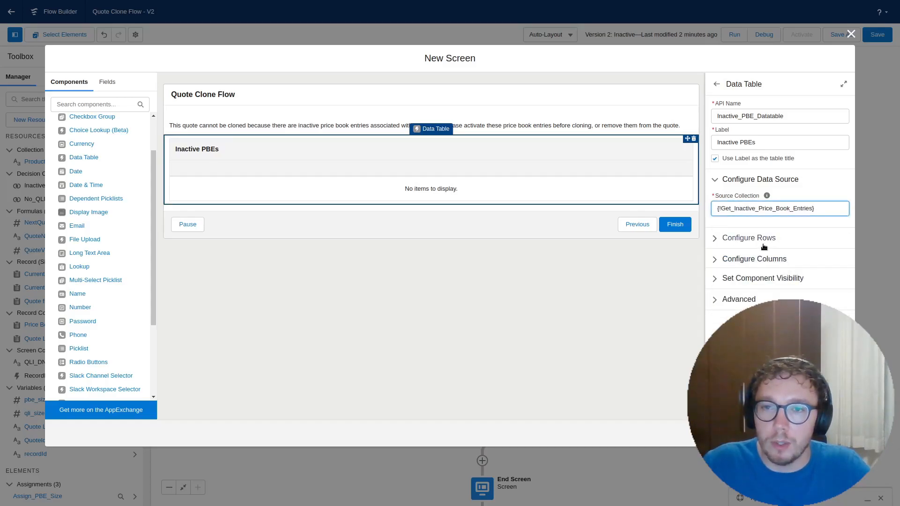
# - Configure a Product Name column from the source field Name in the Inactive PBEs data table and finish the screen
pyautogui.click(757, 264)
pyautogui.scroll(-1, 759, 267)
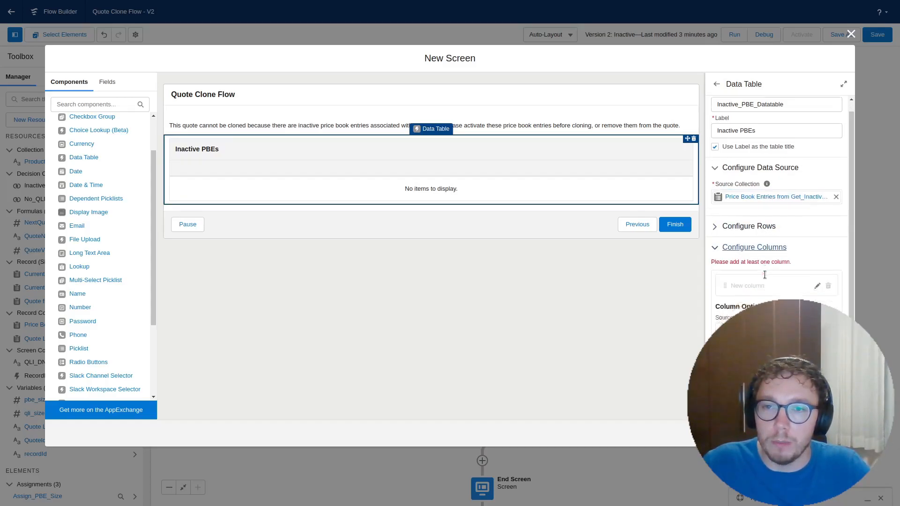
pyautogui.click(764, 290)
pyautogui.write('name')
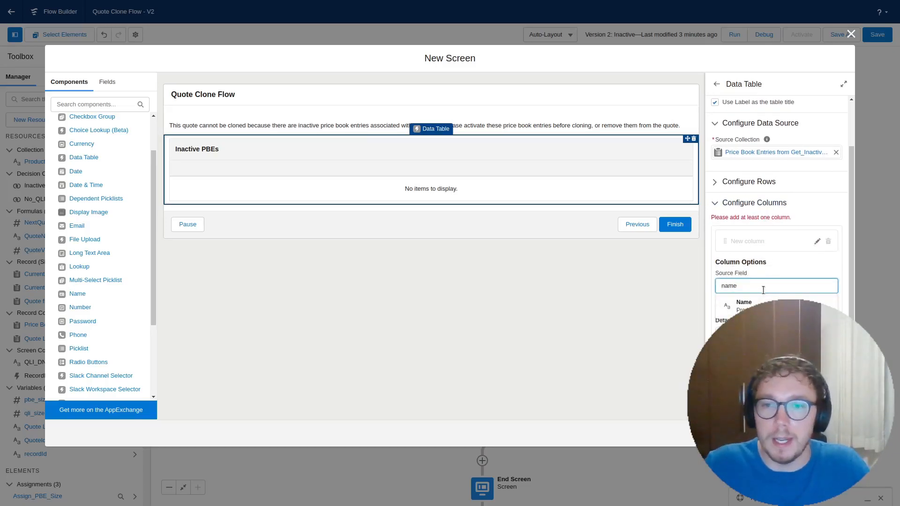
pyautogui.click(745, 303)
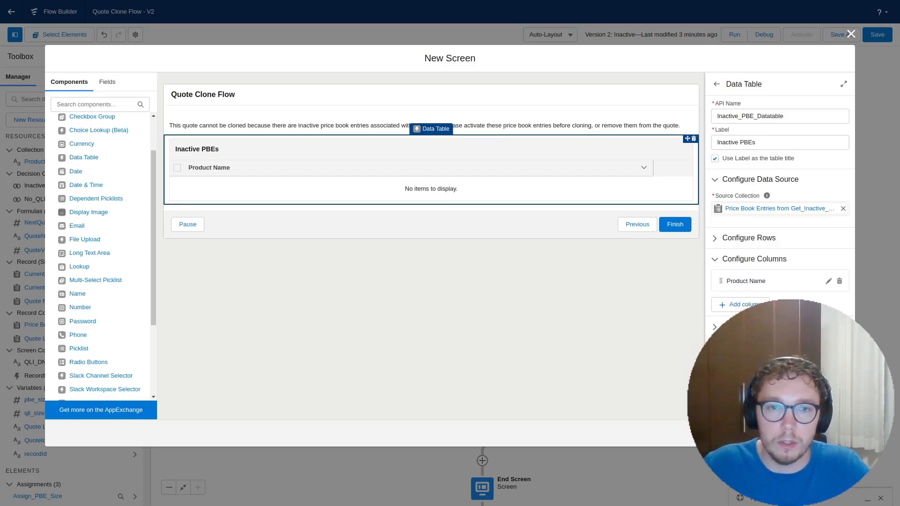
pyautogui.click(850, 34)
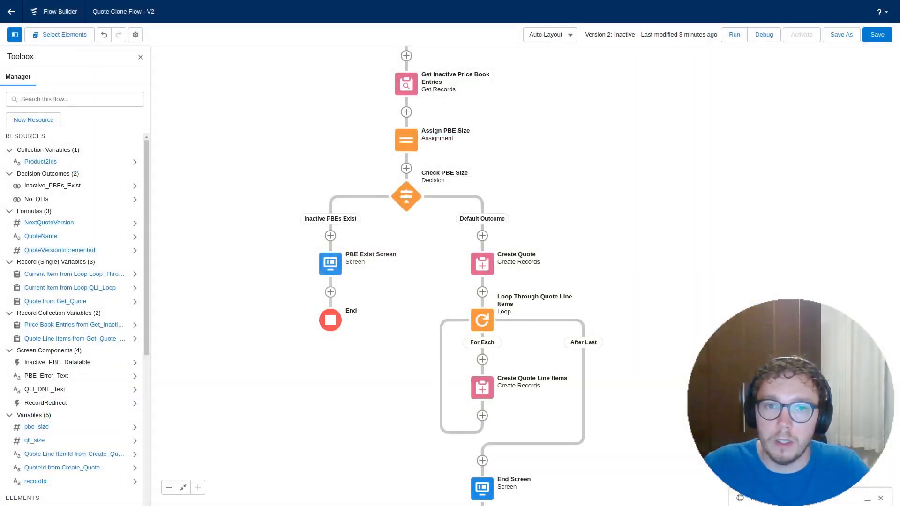